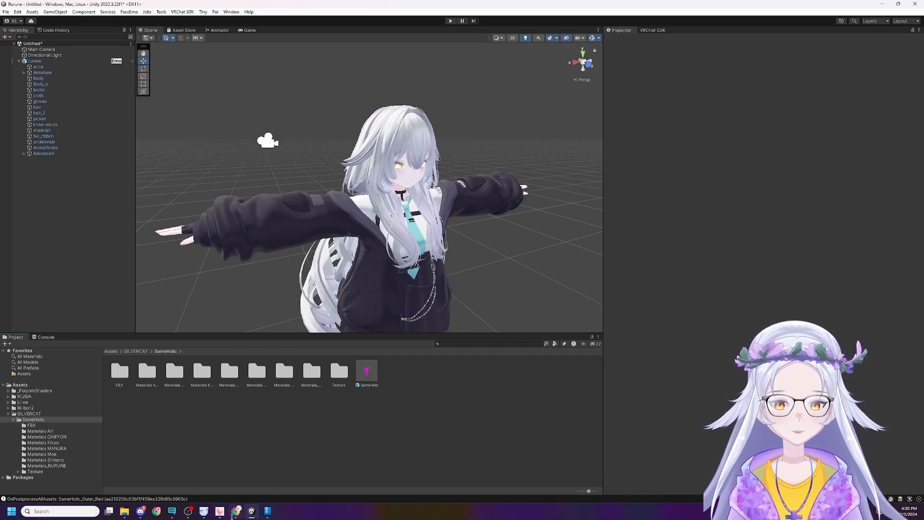
# View the Krita website in the browser and return to the Unity editor.
pyautogui.click(236, 511)
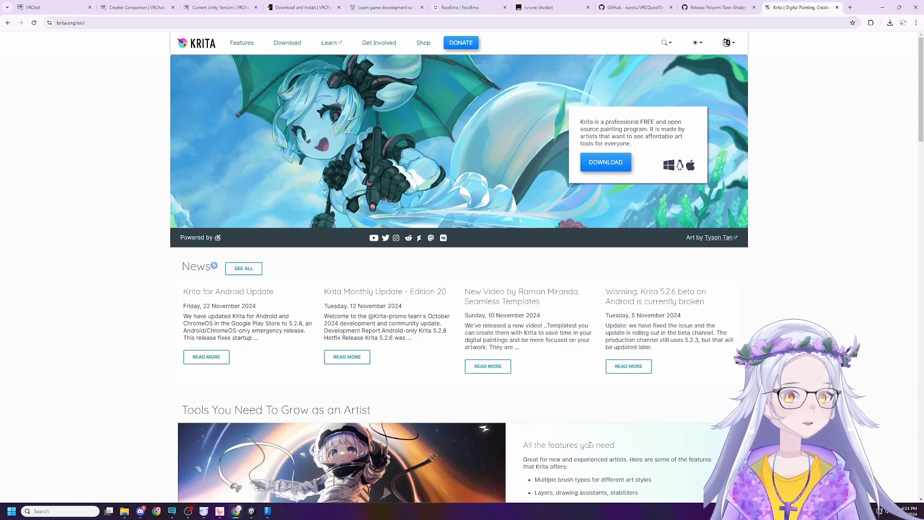
pyautogui.hotkey('alt', 'Tab')
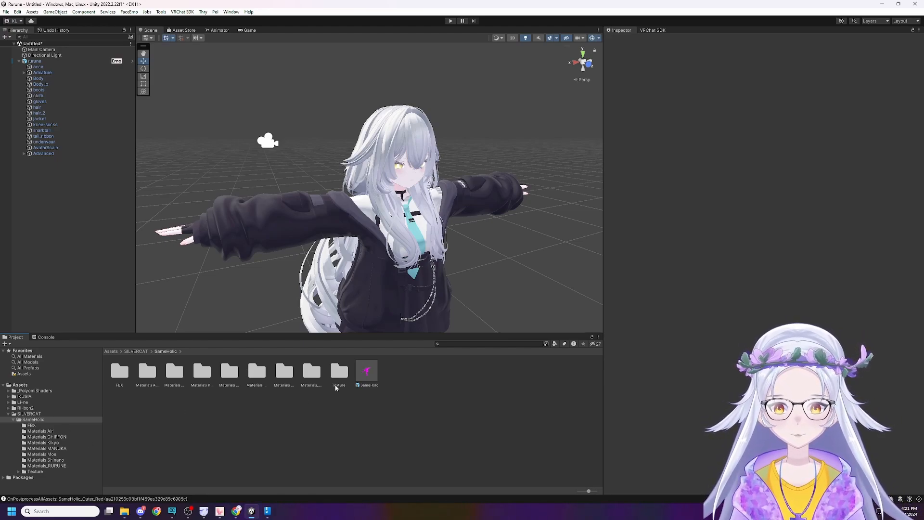
pyautogui.click(369, 371)
pyautogui.moveTo(370, 369); pyautogui.dragTo(544, 325)
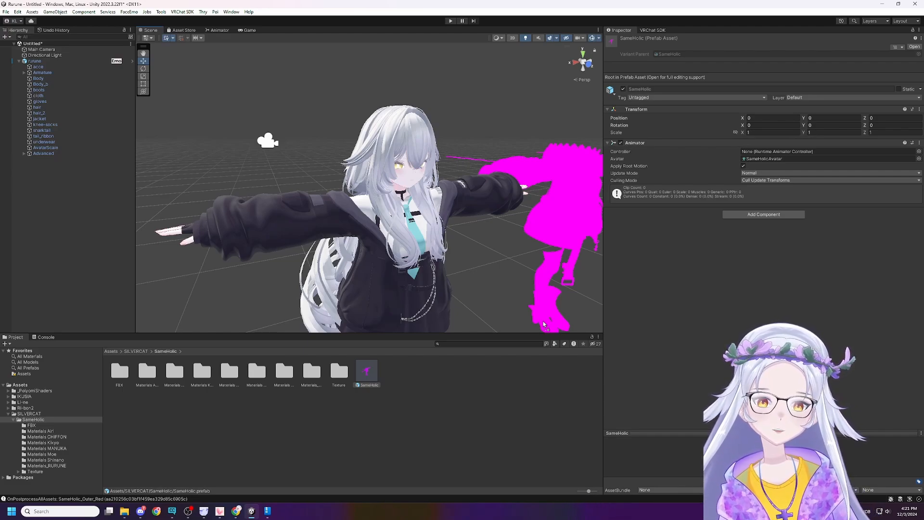
pyautogui.moveTo(544, 325); pyautogui.dragTo(543, 332)
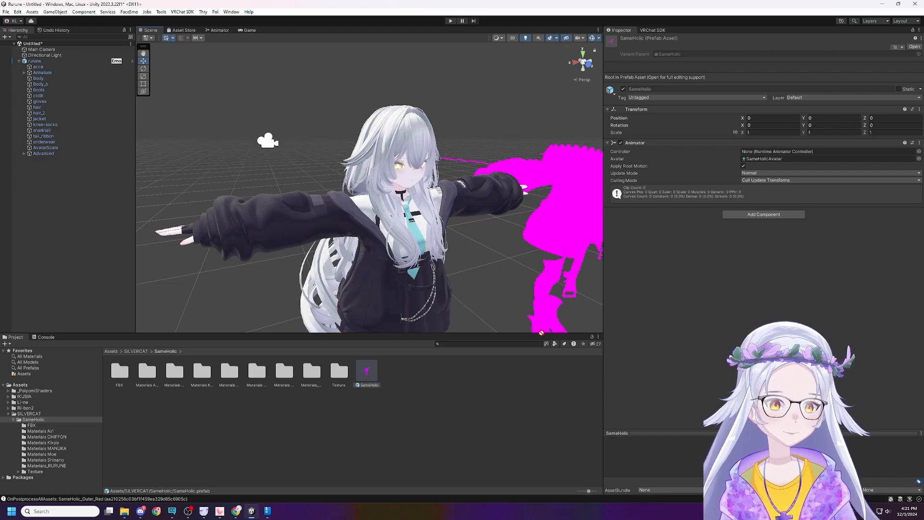
pyautogui.moveTo(541, 332); pyautogui.dragTo(466, 436)
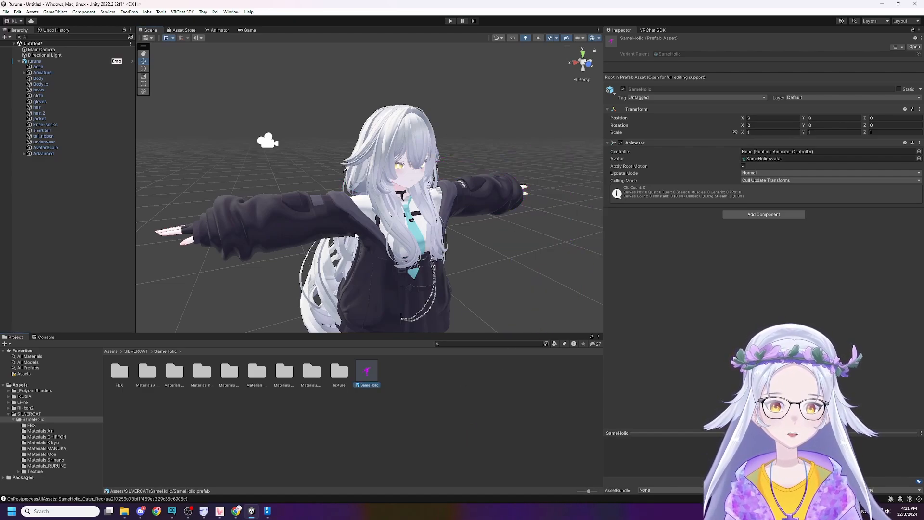
# Look over the avatar, the SAMEHOLIC texture archive and the contents of the SameHolic asset folder.
pyautogui.moveTo(485, 233); pyautogui.dragTo(490, 267, button='right')
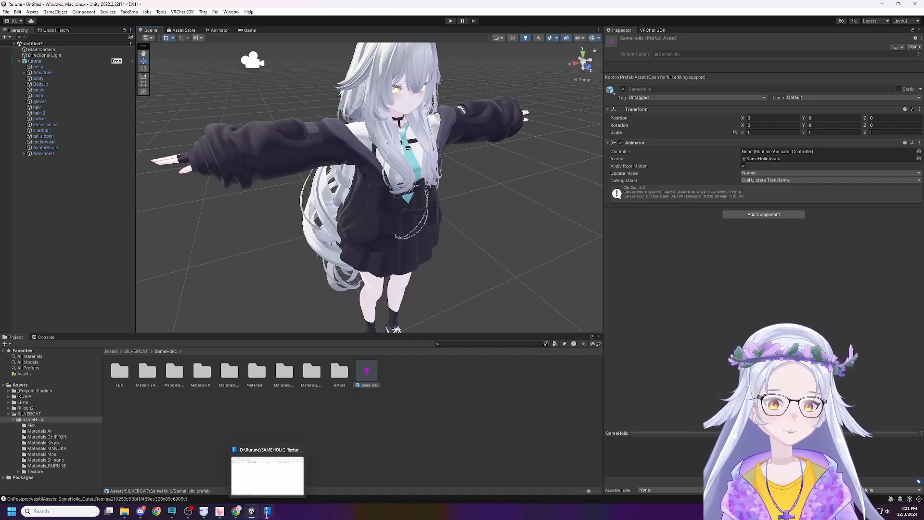
pyautogui.click(267, 511)
pyautogui.moveTo(275, 215); pyautogui.dragTo(207, 433)
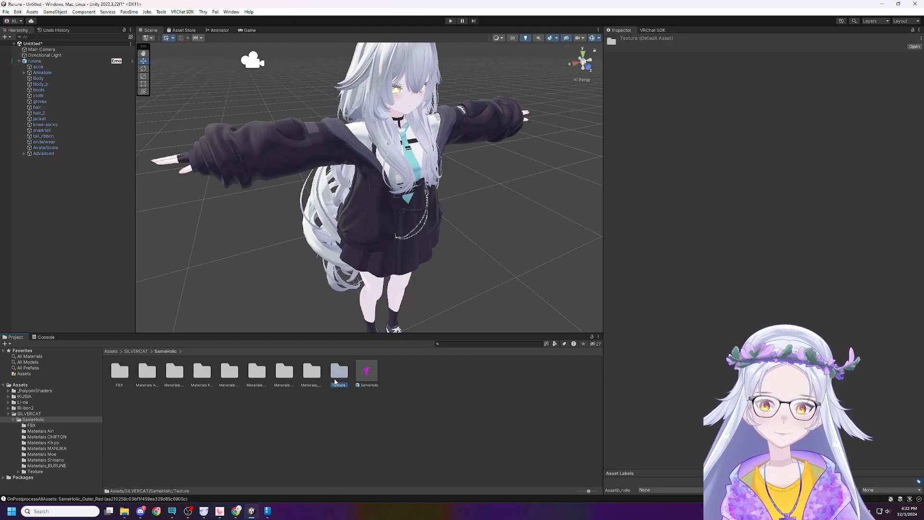
pyautogui.click(360, 372)
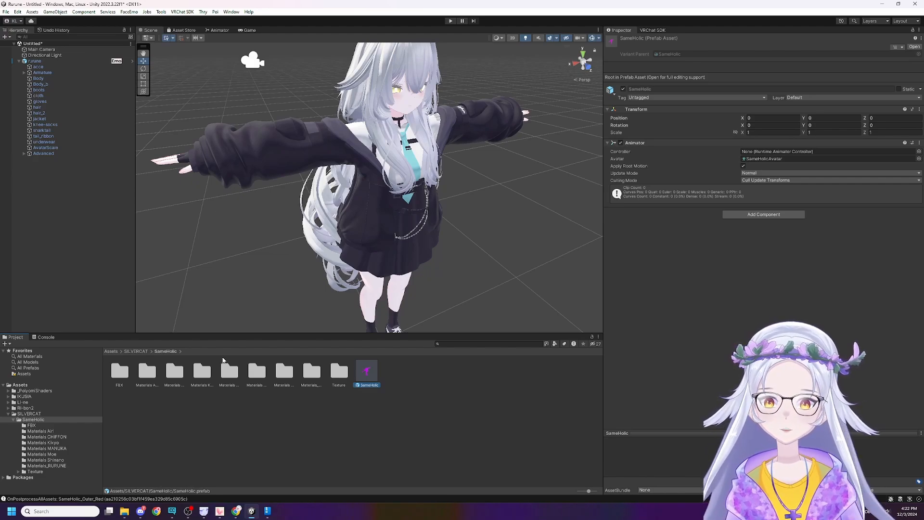
pyautogui.click(170, 371)
# Delete the hair and hair_2 objects from the rurune avatar.
pyautogui.click(247, 244)
pyautogui.moveTo(270, 281); pyautogui.dragTo(278, 240, button='right')
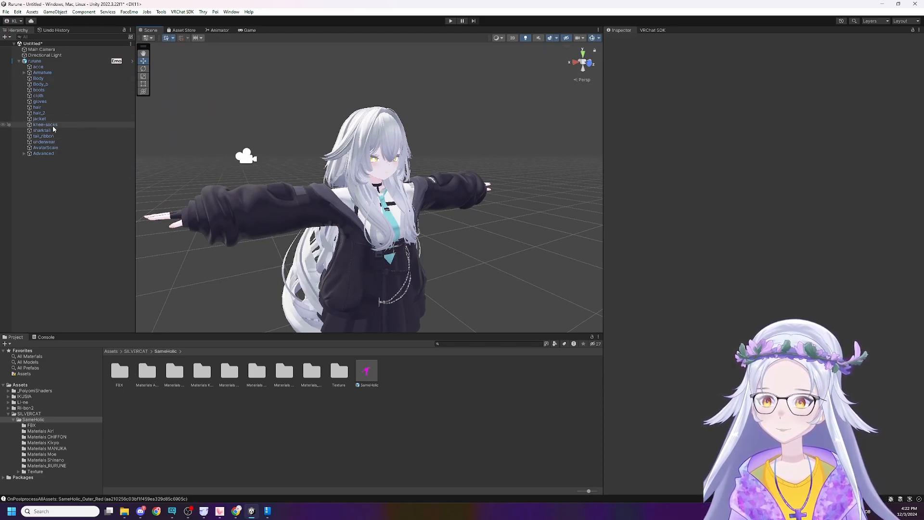
pyautogui.click(62, 106)
pyautogui.keyDown('ctrl'); pyautogui.click(59, 114); pyautogui.keyUp('ctrl')
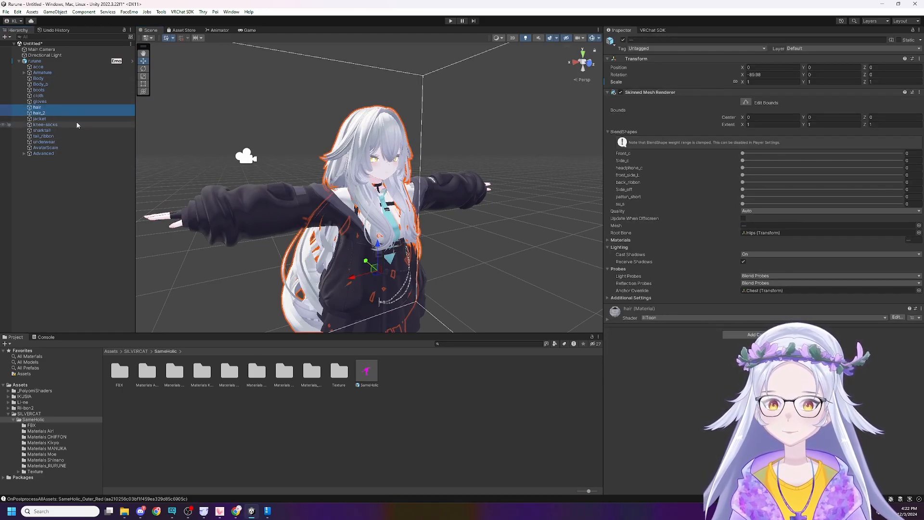
pyautogui.press('Delete')
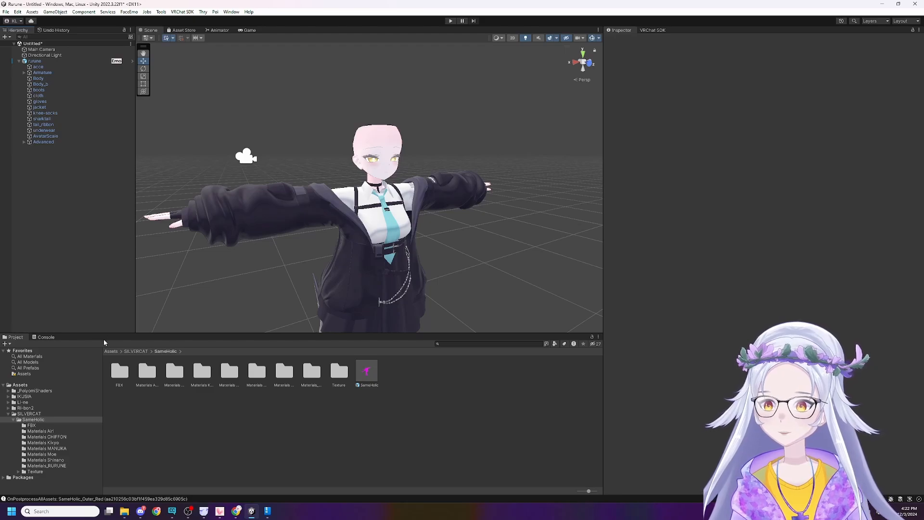
# Open the rurune folder inside Li-ne's Lover Bob Hair assets.
pyautogui.click(42, 395)
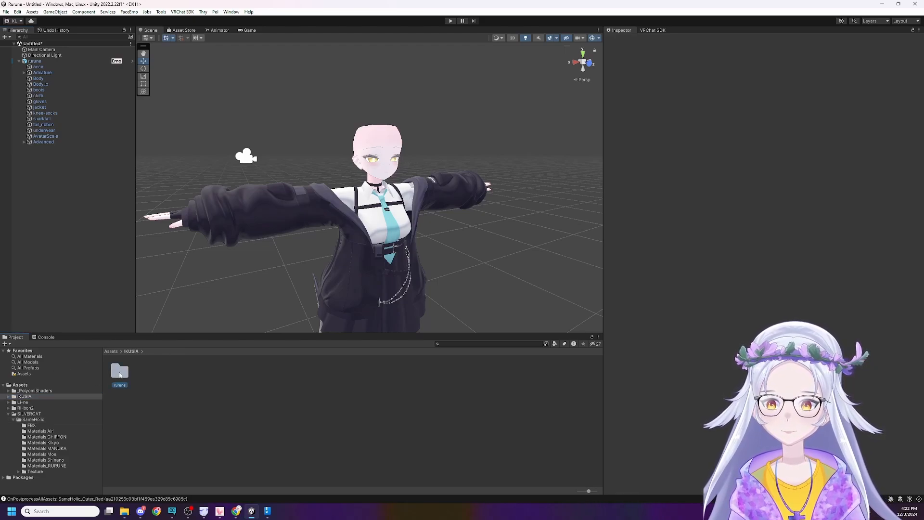
pyautogui.doubleClick(120, 373)
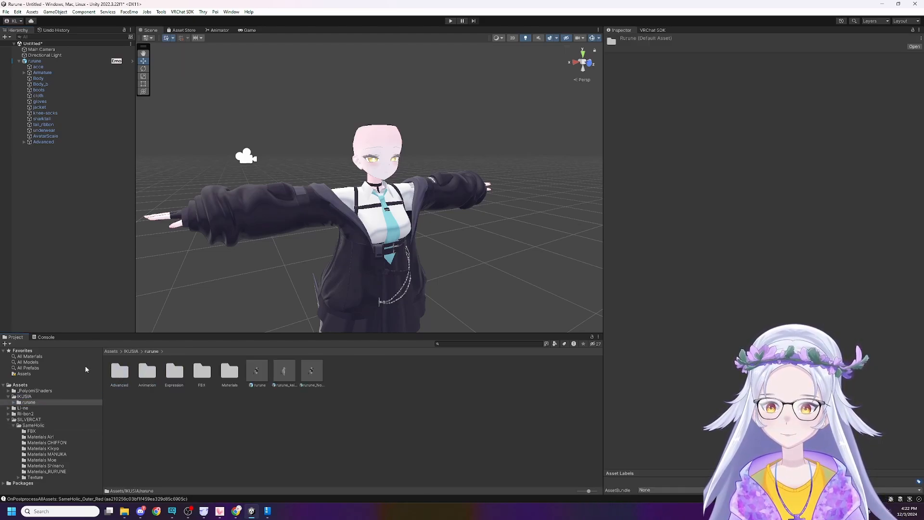
pyautogui.click(23, 407)
pyautogui.doubleClick(120, 371)
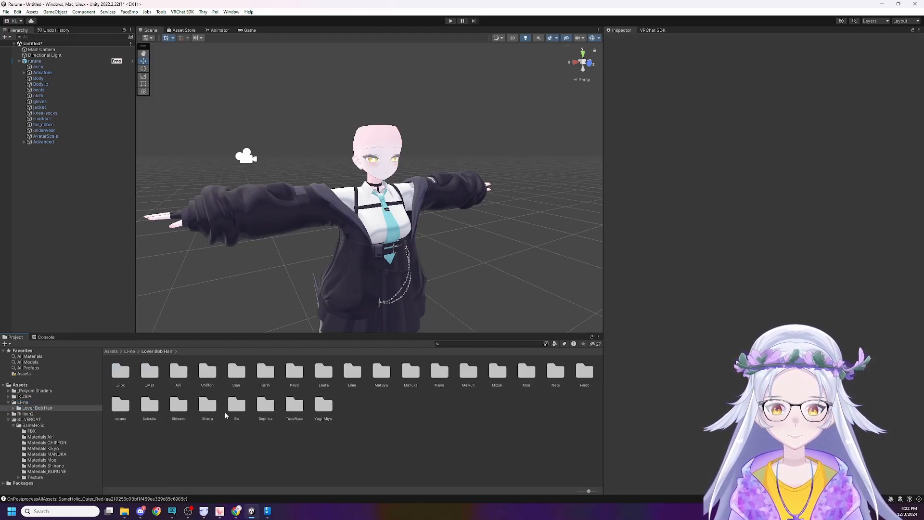
pyautogui.click(318, 409)
pyautogui.click(295, 411)
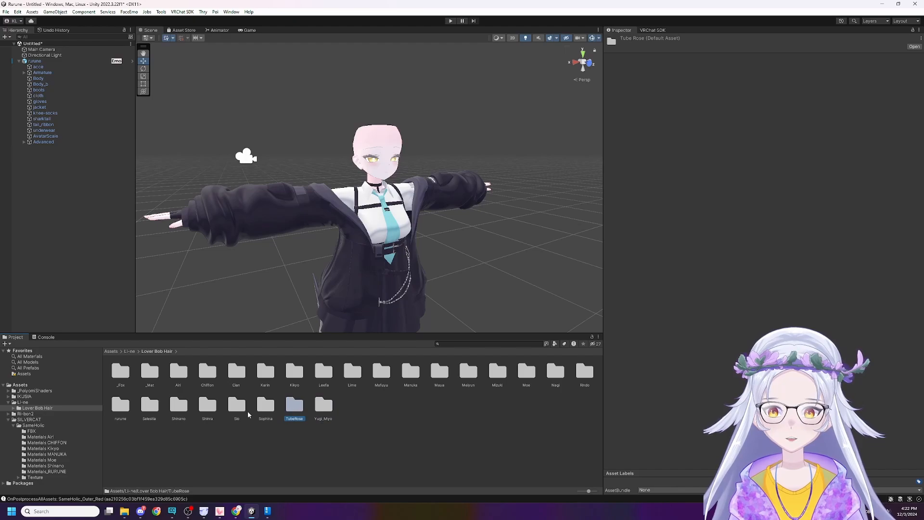
pyautogui.click(237, 406)
pyautogui.click(266, 407)
pyautogui.click(144, 407)
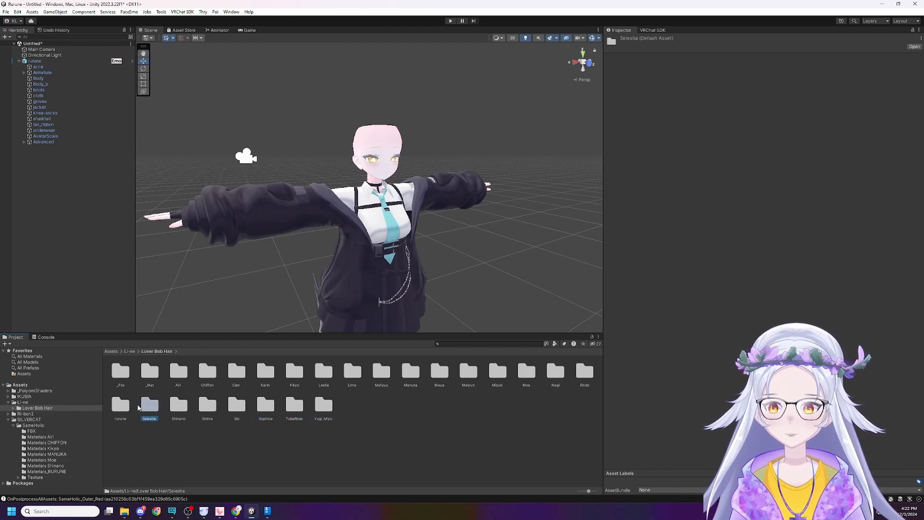
pyautogui.click(122, 409)
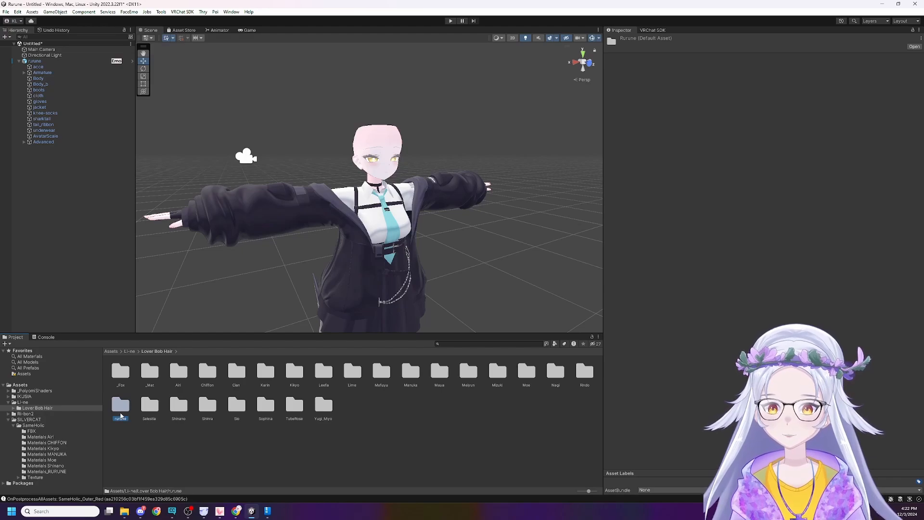
pyautogui.doubleClick(120, 415)
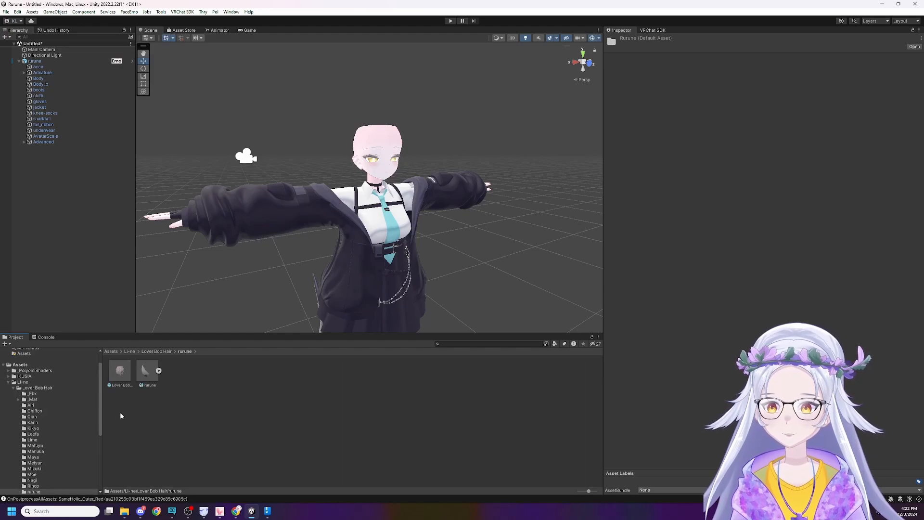
# Add the Lover Bob Hair prefab as a child of the rurune avatar and view it up close.
pyautogui.click(144, 376)
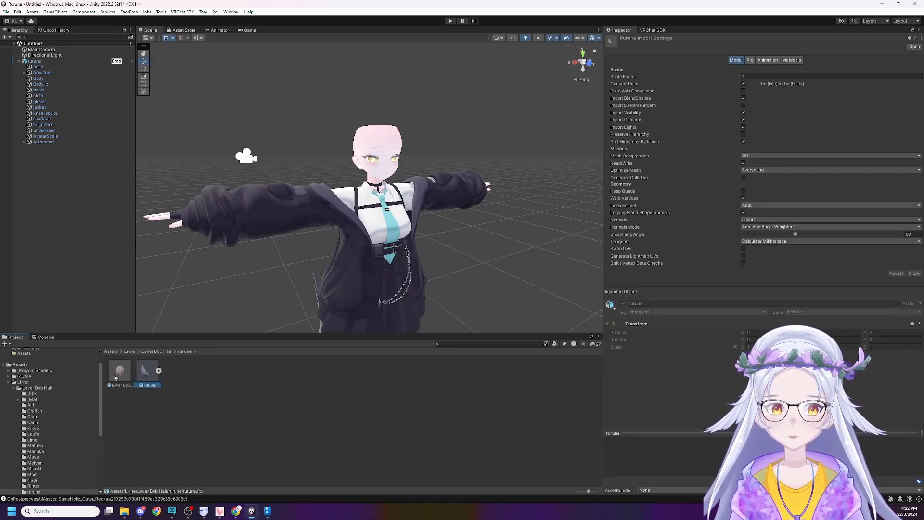
pyautogui.moveTo(115, 378); pyautogui.dragTo(43, 63)
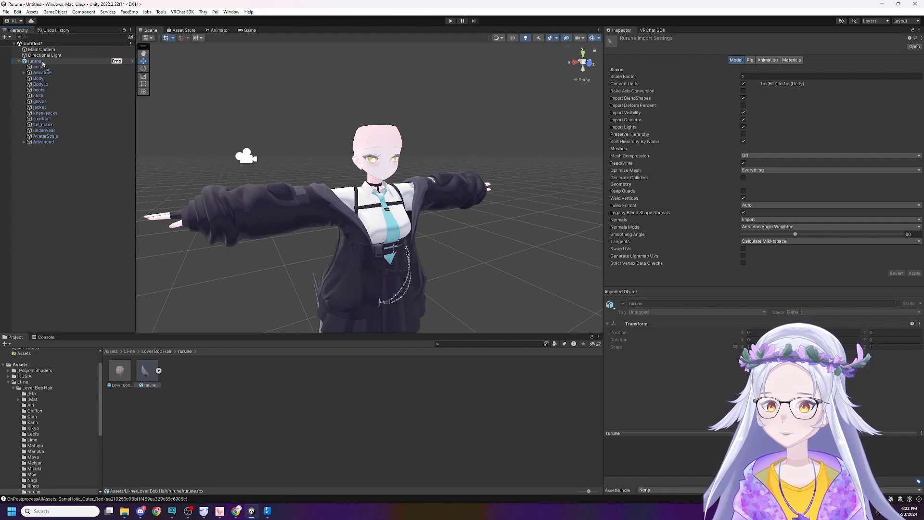
pyautogui.moveTo(43, 63); pyautogui.dragTo(43, 63)
pyautogui.click(285, 140)
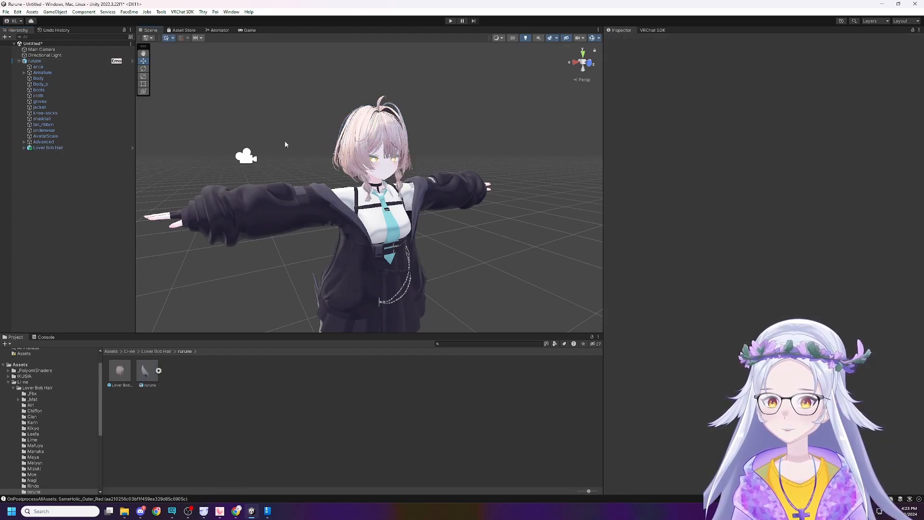
pyautogui.moveTo(284, 140)
pyautogui.mouseDown(button='right')
pyautogui.moveTo(303, 143)
pyautogui.moveTo(306, 227)
pyautogui.moveTo(298, 146)
pyautogui.moveTo(281, 148)
pyautogui.mouseUp(button='right')
pyautogui.press('w')
pyautogui.press('s')
pyautogui.press('d')
pyautogui.press('a')
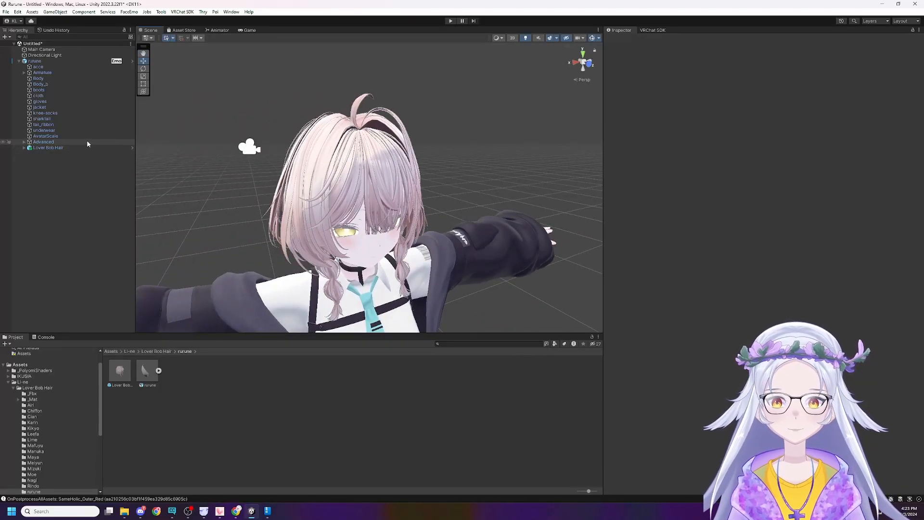
# Add a VRCFury Armature Link component to the Lover Bob Hair object under the rurune avatar.
pyautogui.click(35, 61)
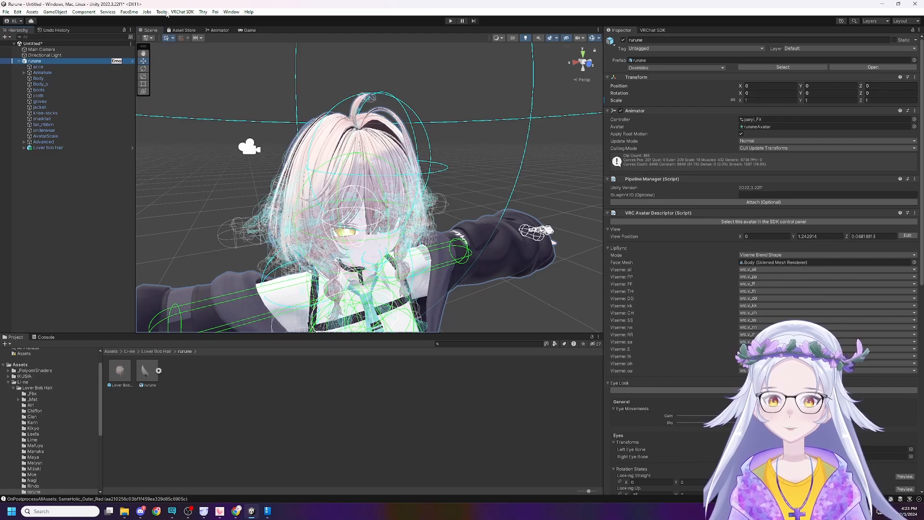
pyautogui.click(64, 67)
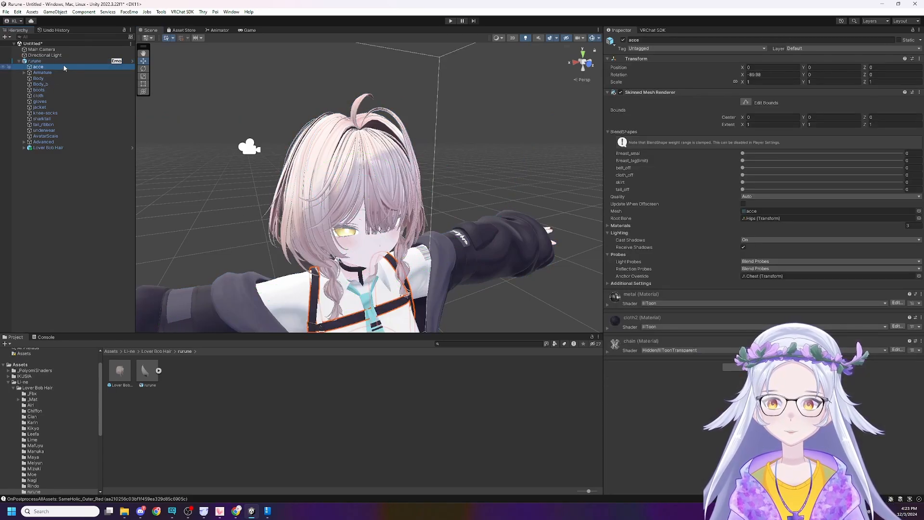
pyautogui.click(37, 148)
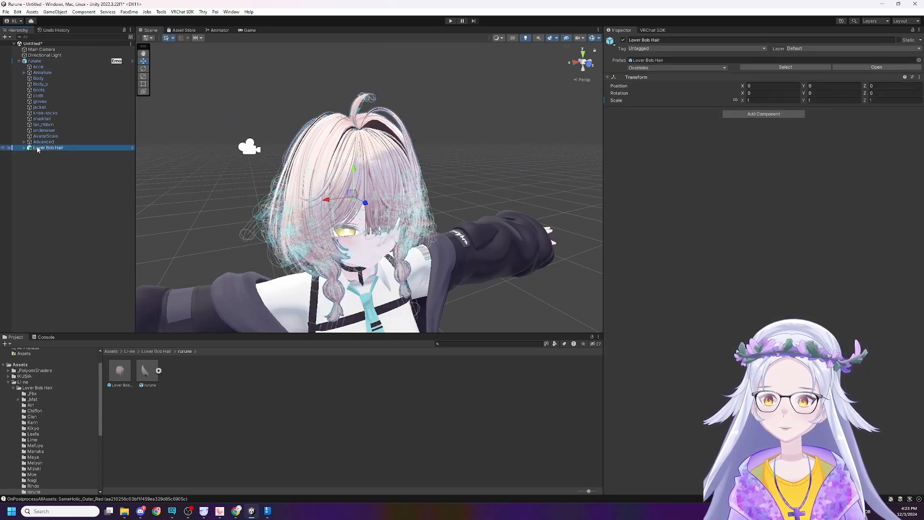
pyautogui.click(24, 148)
pyautogui.click(39, 154)
pyautogui.click(41, 149)
pyautogui.click(786, 115)
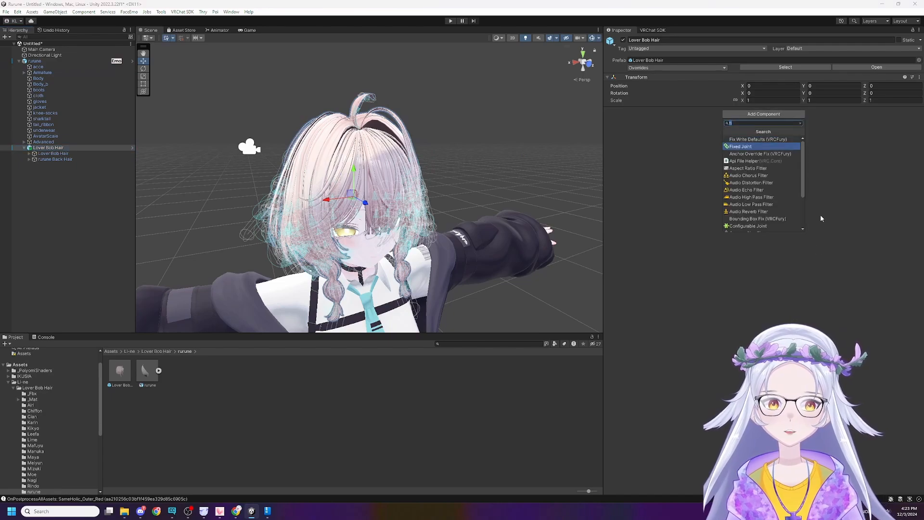
pyautogui.press('BackSpace')
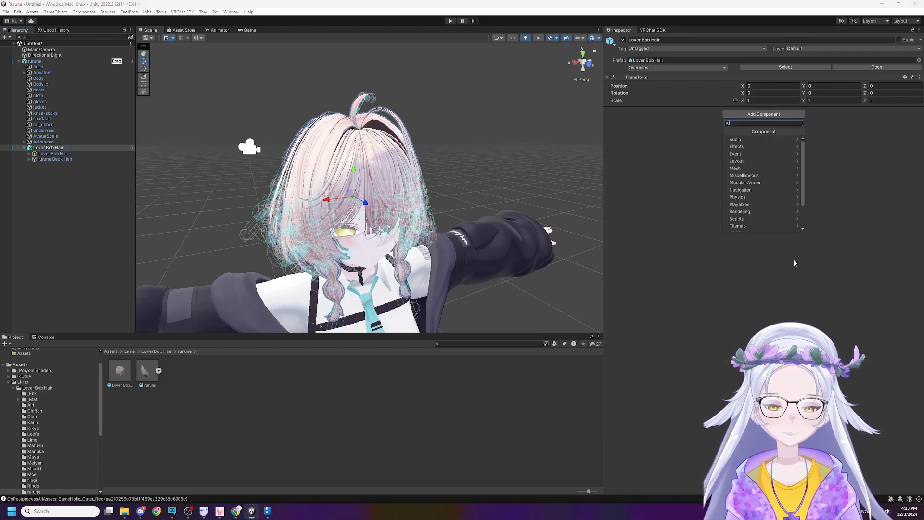
pyautogui.write('b')
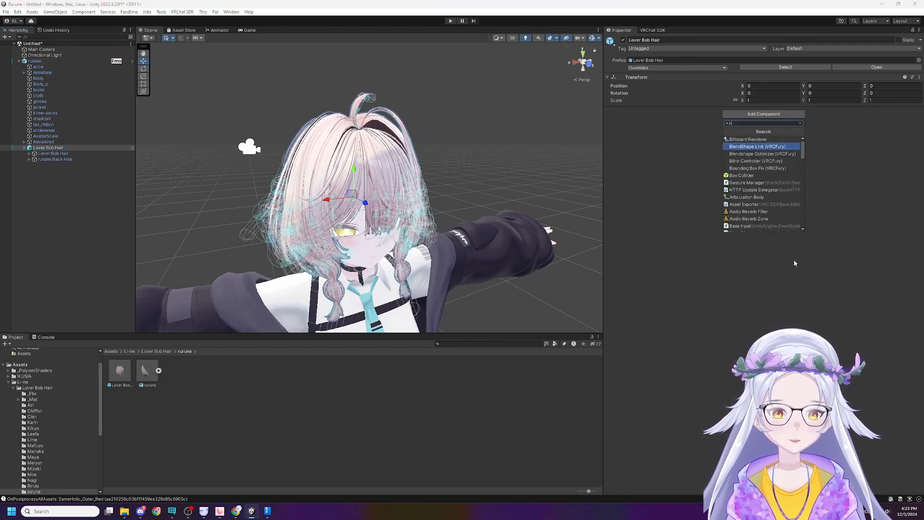
pyautogui.press('BackSpace')
pyautogui.write('link')
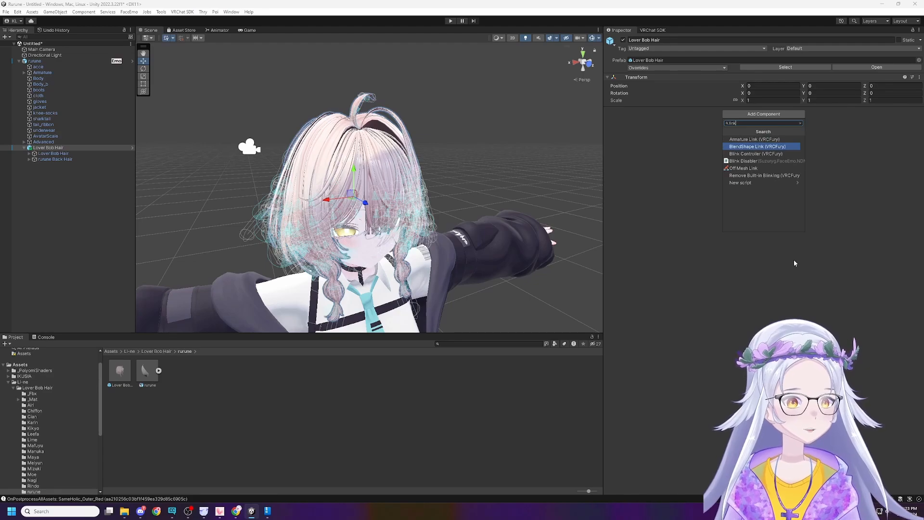
pyautogui.press('Down')
pyautogui.press('Up')
pyautogui.press('Up')
pyautogui.press('Up')
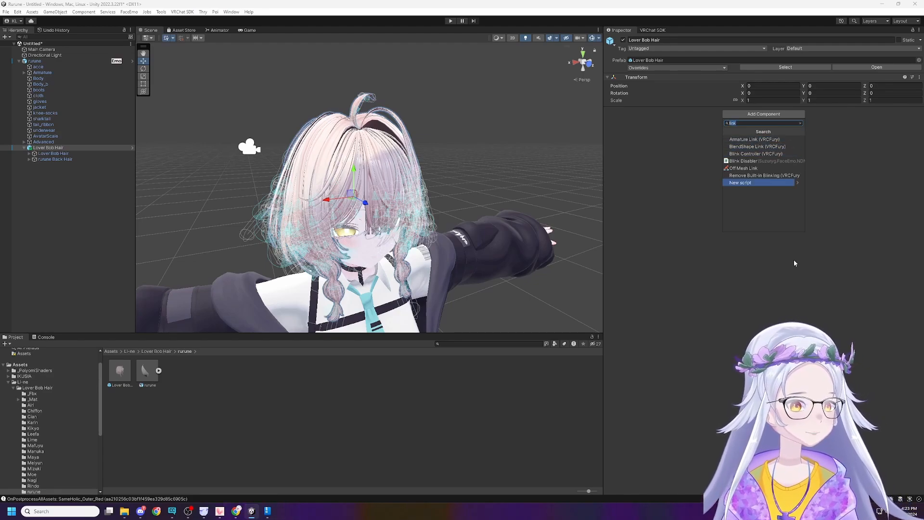
pyautogui.press('Down')
pyautogui.press('Return')
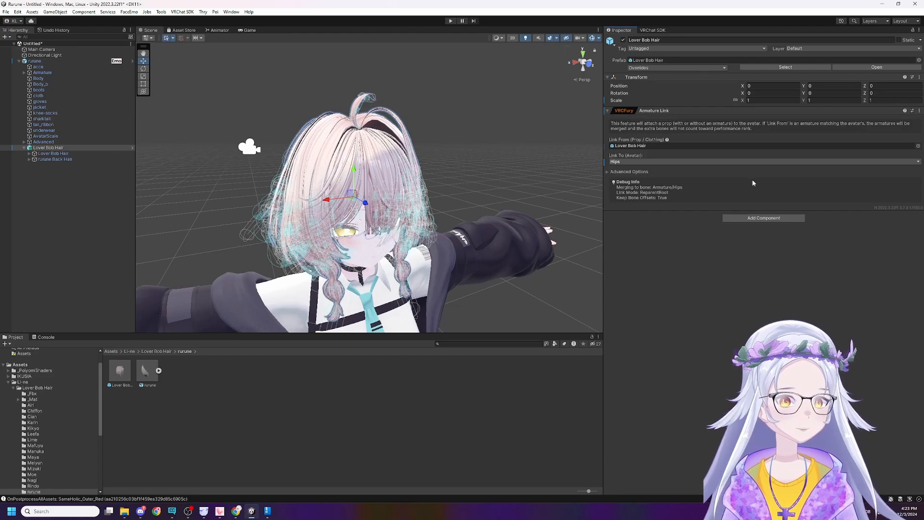
# Examine how the bob hair sits on the avatar from several distances and angles.
pyautogui.moveTo(510, 137)
pyautogui.mouseDown(button='right')
pyautogui.moveTo(512, 208)
pyautogui.moveTo(520, 123)
pyautogui.mouseUp(button='right')
pyautogui.scroll(-5, 515, 204)
pyautogui.click(515, 204)
pyautogui.scroll(2, 517, 121)
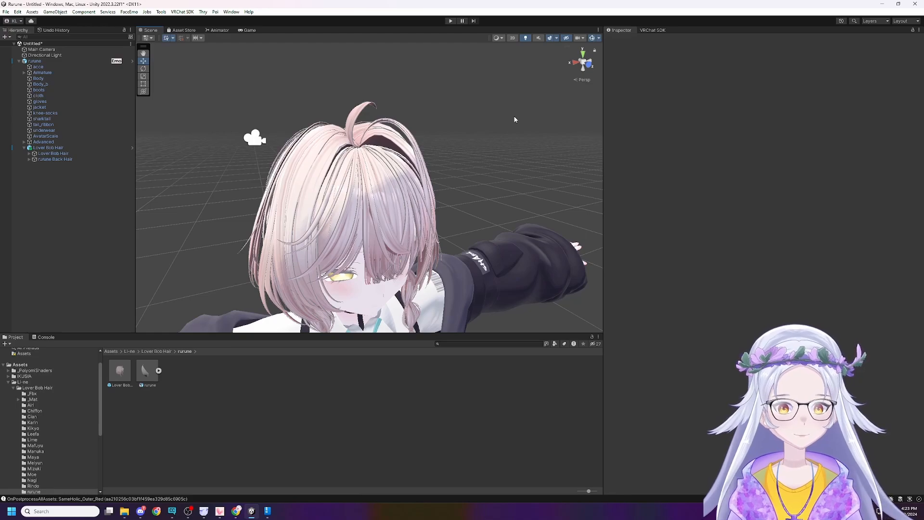
pyautogui.moveTo(381, 169)
pyautogui.mouseDown(button='right')
pyautogui.moveTo(326, 262)
pyautogui.moveTo(330, 249)
pyautogui.moveTo(369, 233)
pyautogui.moveTo(374, 143)
pyautogui.moveTo(377, 181)
pyautogui.mouseUp(button='right')
pyautogui.press('a')
pyautogui.press('s')
pyautogui.press('w')
pyautogui.press('s')
pyautogui.press('w')
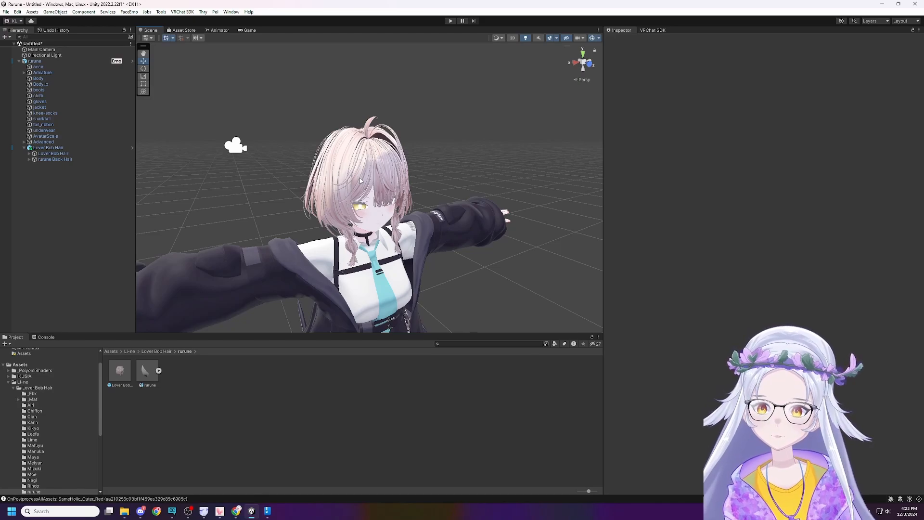
pyautogui.moveTo(284, 159); pyautogui.dragTo(227, 258, button='right')
pyautogui.press('a')
pyautogui.press('w')
pyautogui.press('s')
pyautogui.press('w')
pyautogui.press('a')
pyautogui.moveTo(227, 253); pyautogui.dragTo(220, 226, button='right')
# Highlight the jacket on the avatar, clear the selection, and look over the outfit down to the shoes.
pyautogui.click(61, 108)
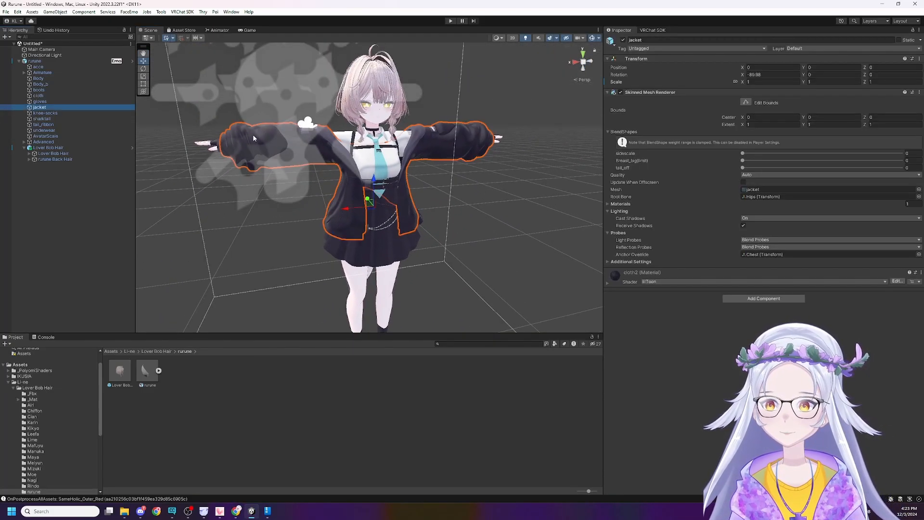
pyautogui.moveTo(253, 134); pyautogui.dragTo(414, 258, button='right')
pyautogui.click(286, 212)
pyautogui.click(412, 223)
pyautogui.click(413, 259)
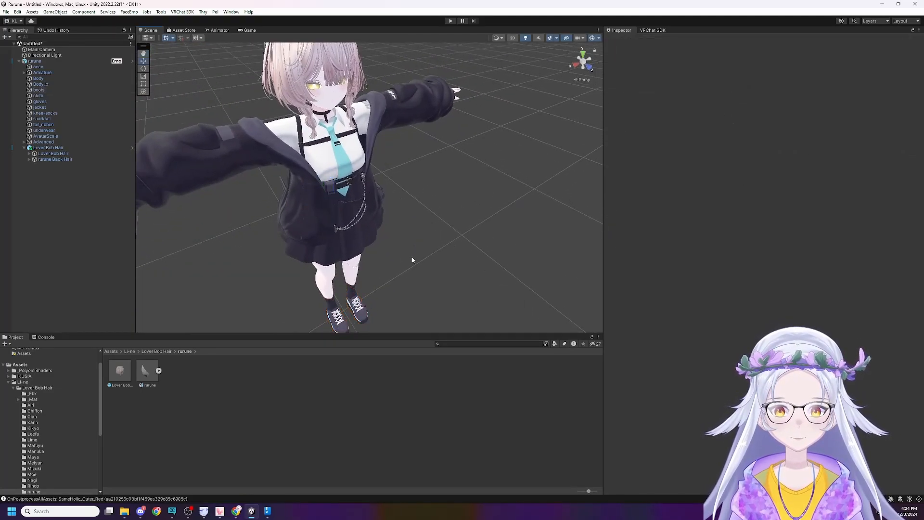
# Highlight the boots on the avatar, look over the outfit from shoes to head, and clear the selection.
pyautogui.click(349, 309)
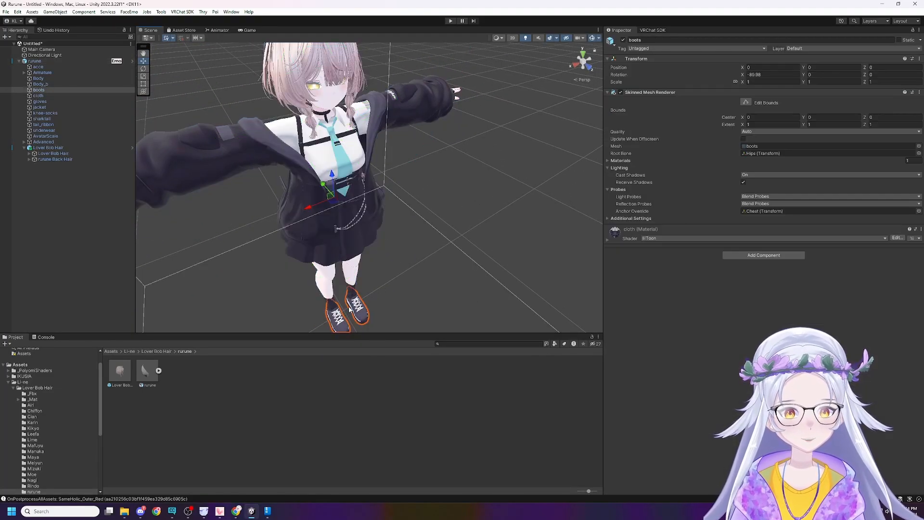
pyautogui.moveTo(347, 319); pyautogui.dragTo(405, 302, button='right')
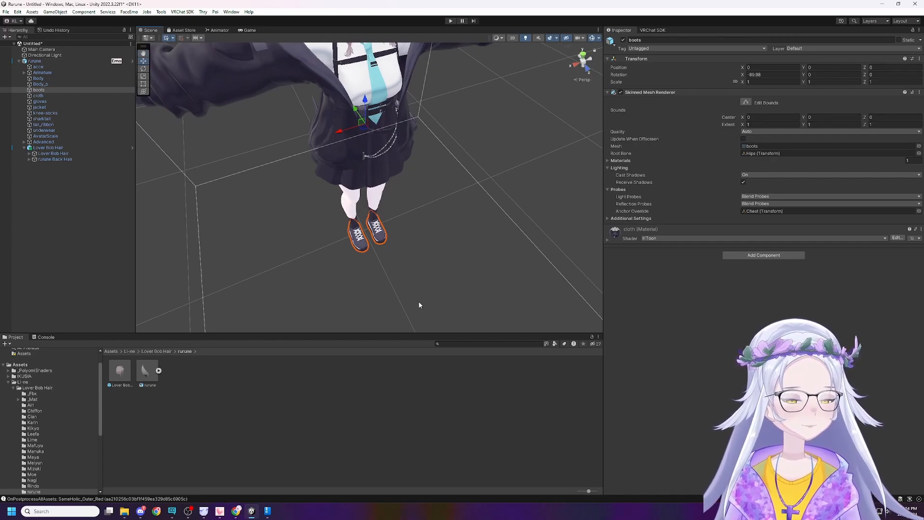
pyautogui.moveTo(418, 303); pyautogui.dragTo(400, 263, button='right')
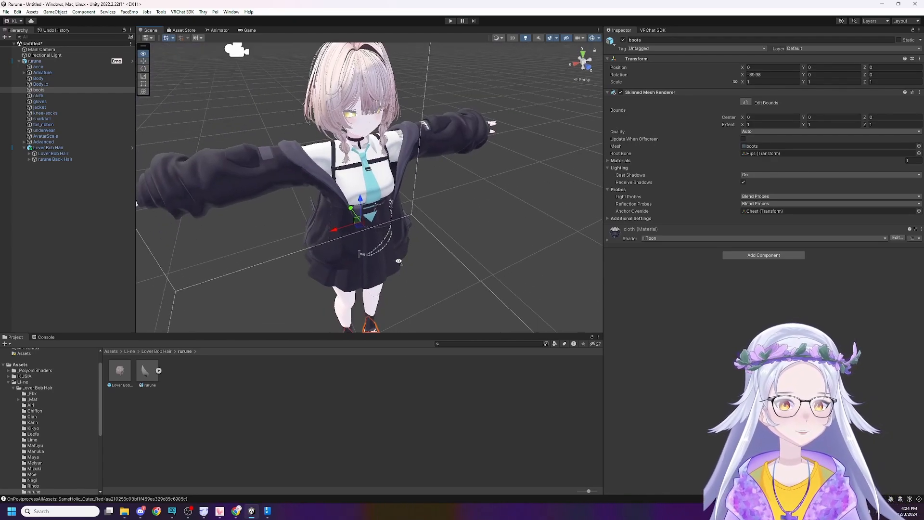
pyautogui.click(224, 174)
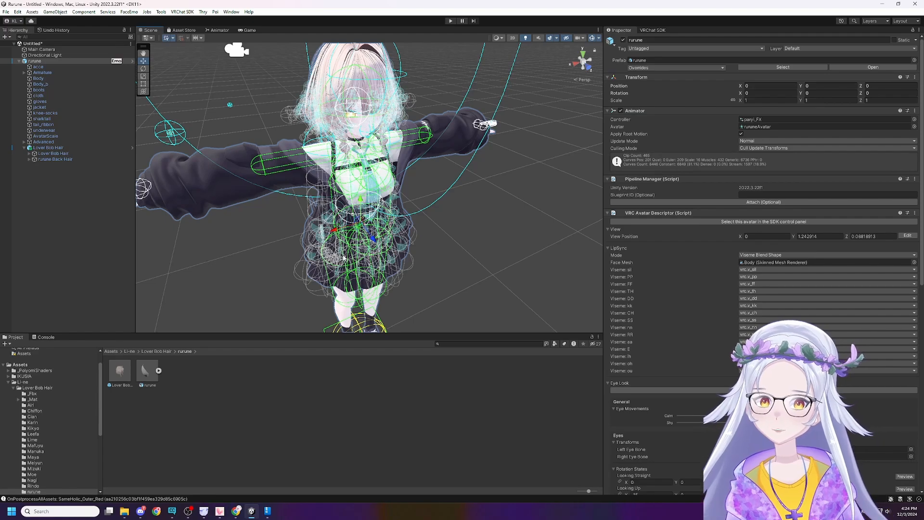
pyautogui.click(248, 247)
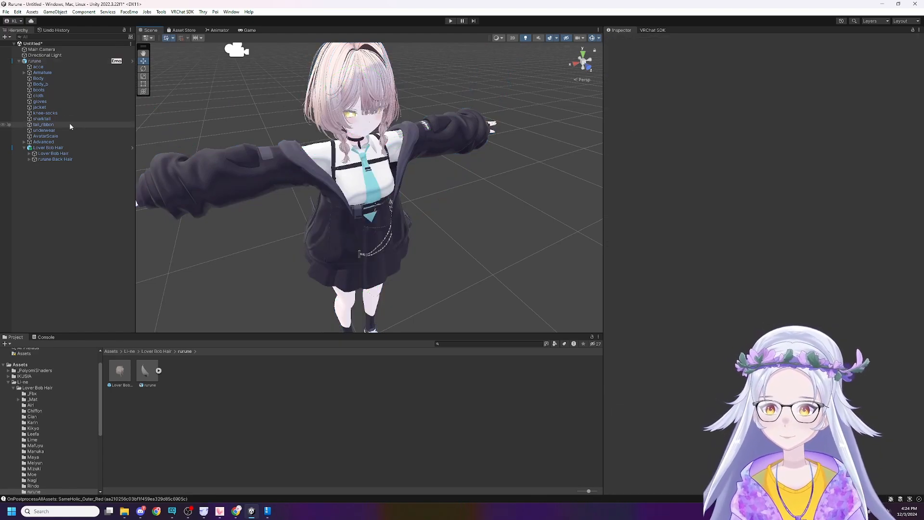
# Deactivate the acce, cloth, gloves and jacket objects under the rurune avatar and delete all four.
pyautogui.click(62, 106)
pyautogui.keyDown('ctrl'); pyautogui.click(60, 95); pyautogui.keyUp('ctrl')
pyautogui.keyDown('ctrl'); pyautogui.click(56, 101); pyautogui.keyUp('ctrl')
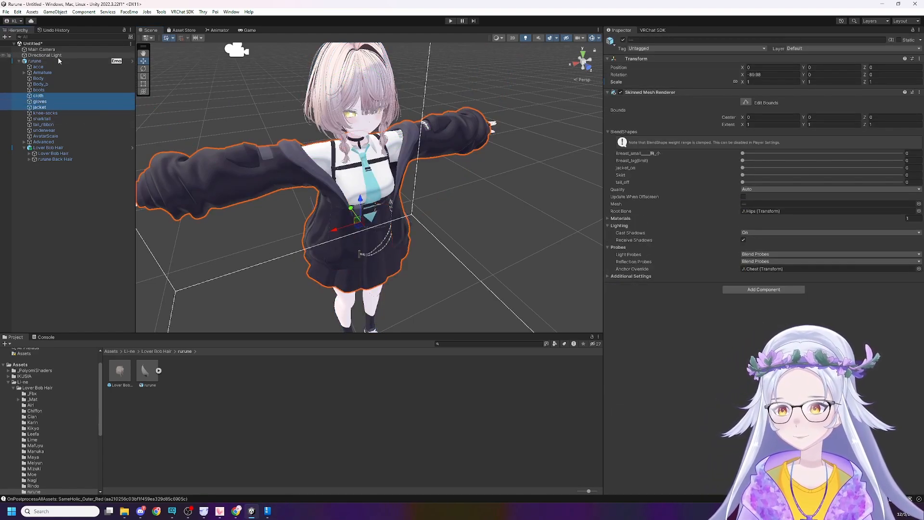
pyautogui.keyDown('ctrl'); pyautogui.click(57, 66); pyautogui.keyUp('ctrl')
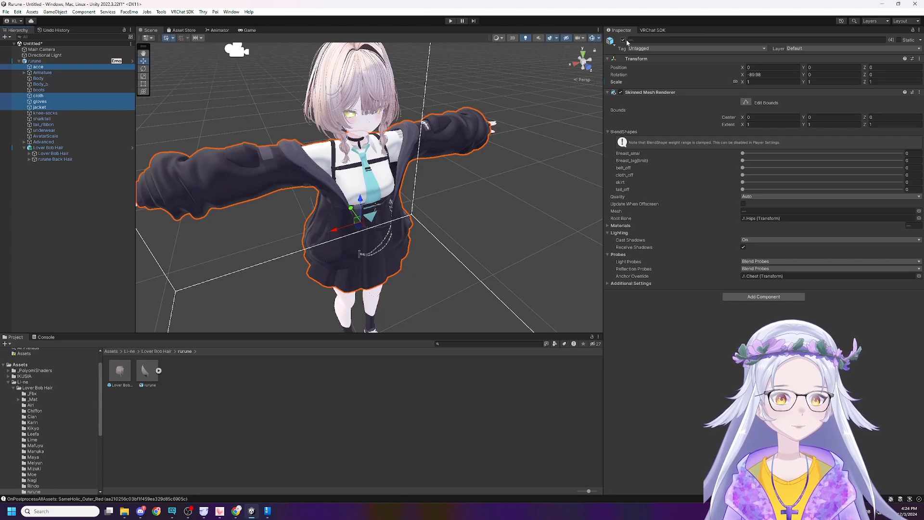
pyautogui.click(626, 41)
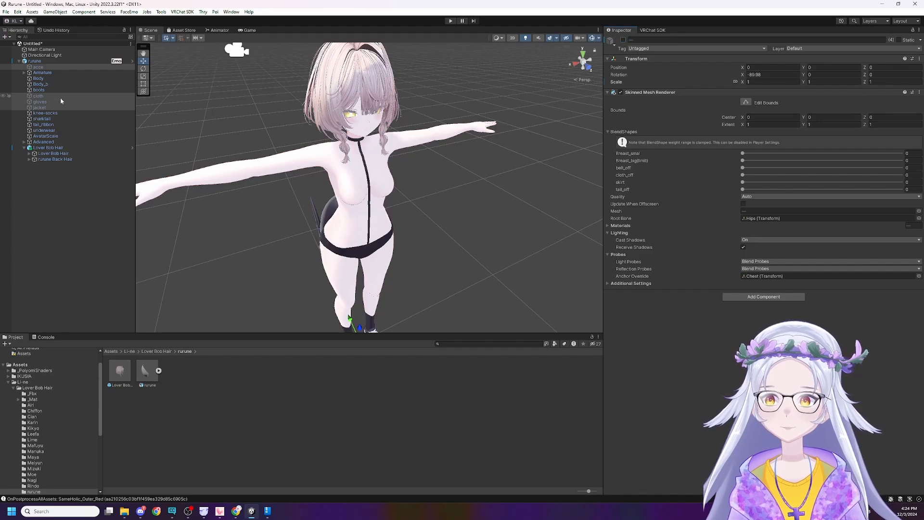
pyautogui.moveTo(59, 100)
pyautogui.mouseDown()
pyautogui.moveTo(62, 161)
pyautogui.moveTo(68, 105)
pyautogui.mouseUp()
pyautogui.press('Return')
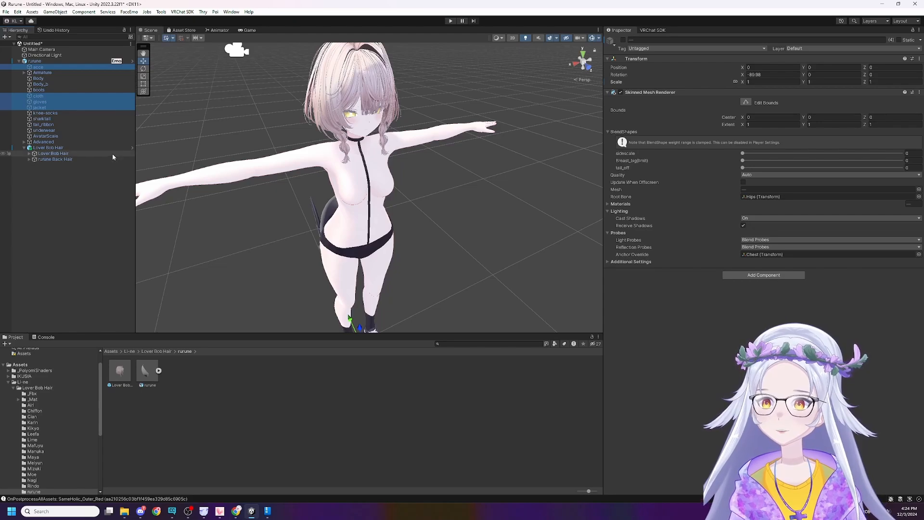
pyautogui.press('Delete')
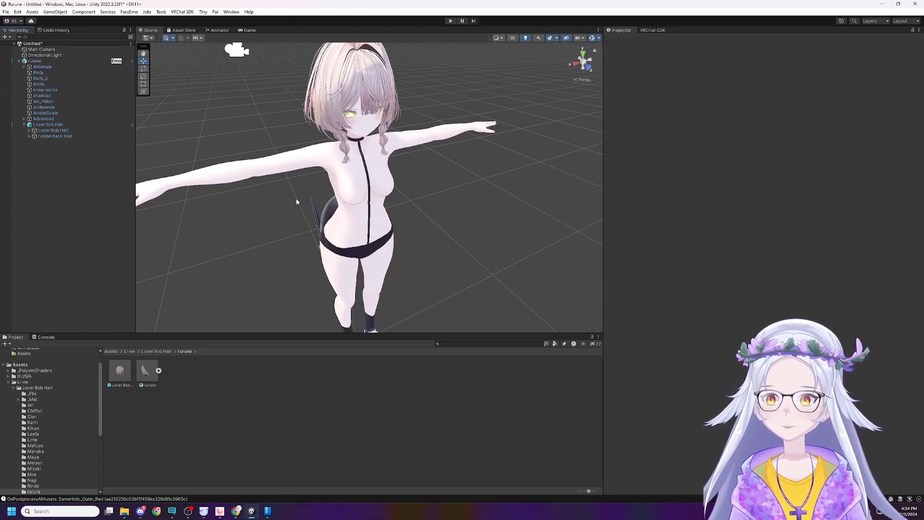
# Lower the bra_off blend shape of the avatar's underwear mesh to its minimum.
pyautogui.click(61, 108)
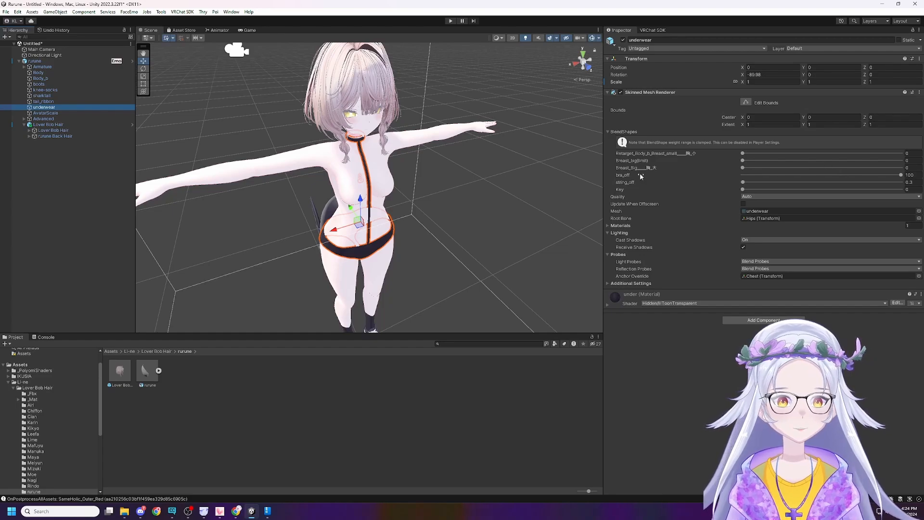
pyautogui.click(608, 132)
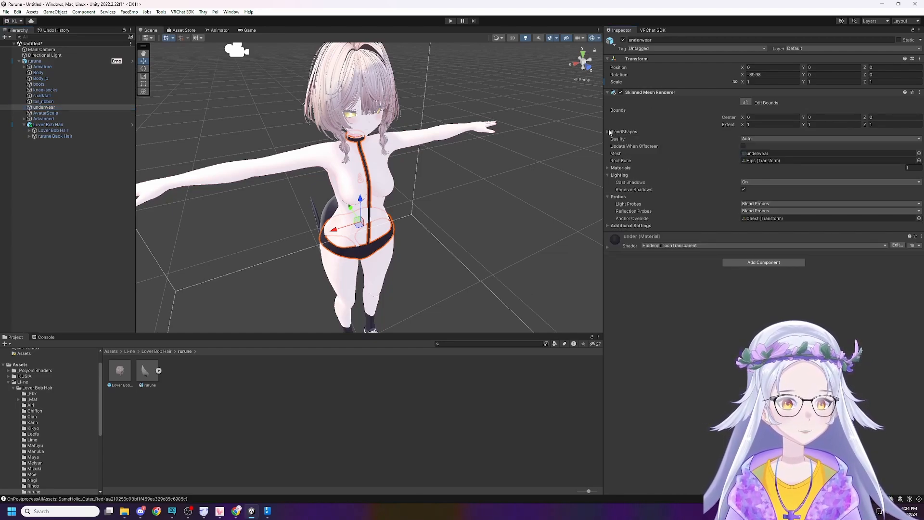
pyautogui.click(609, 132)
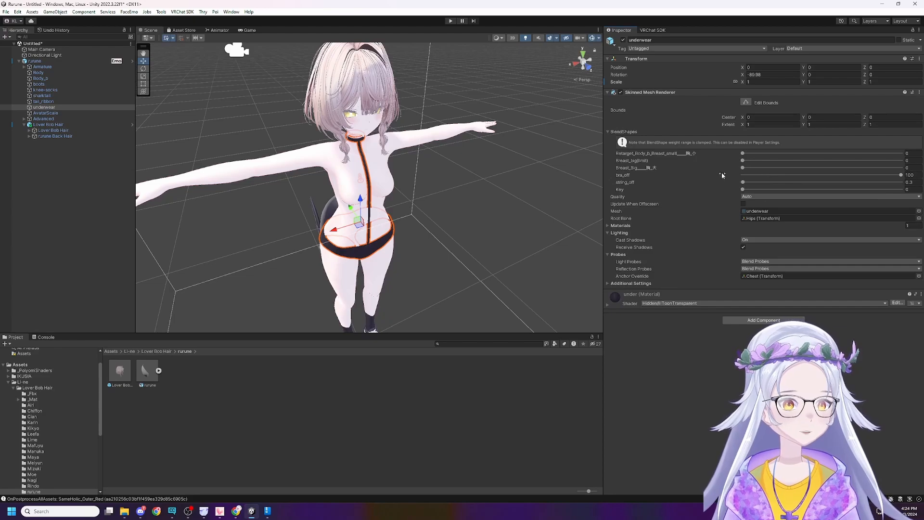
pyautogui.moveTo(801, 178); pyautogui.dragTo(657, 180)
pyautogui.click(414, 207)
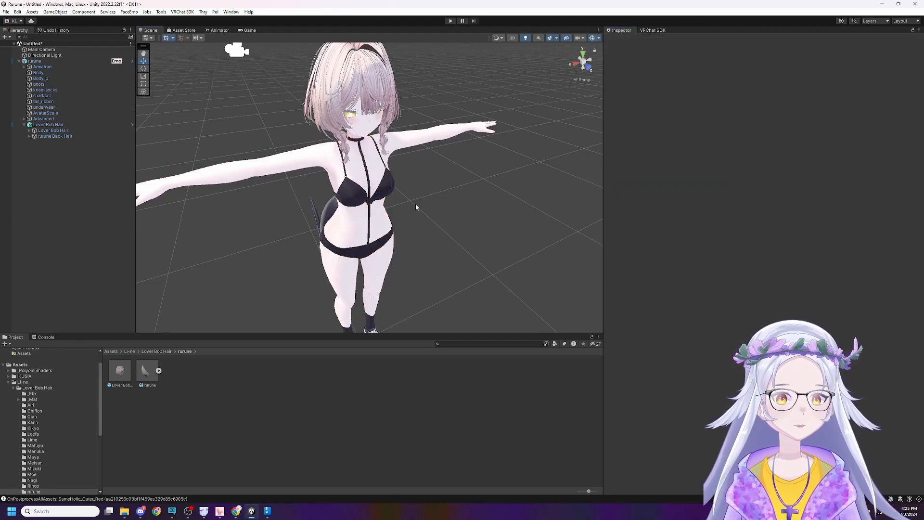
pyautogui.keyDown('alt'); pyautogui.moveTo(344, 225); pyautogui.dragTo(343, 222); pyautogui.keyUp('alt')
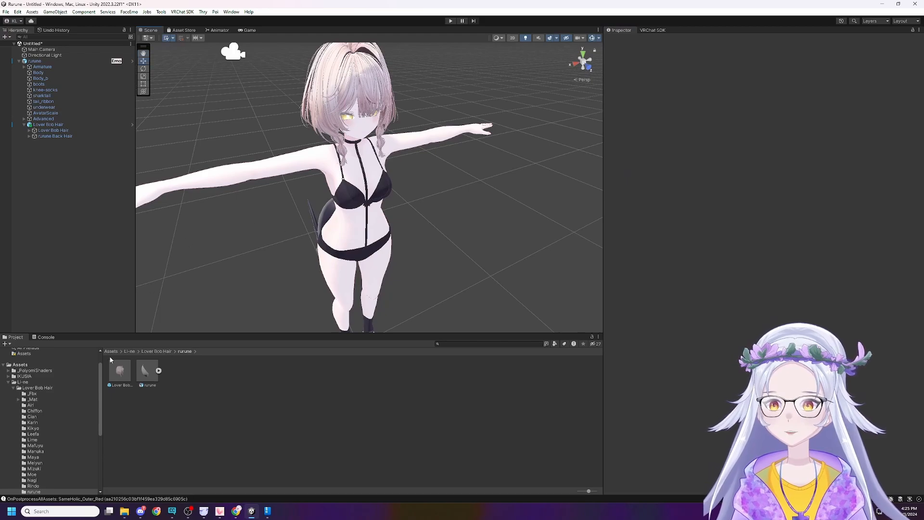
# Add the SameHolic outfit prefab from the SILVERCAT folder as a child of the rurune avatar.
pyautogui.click(37, 381)
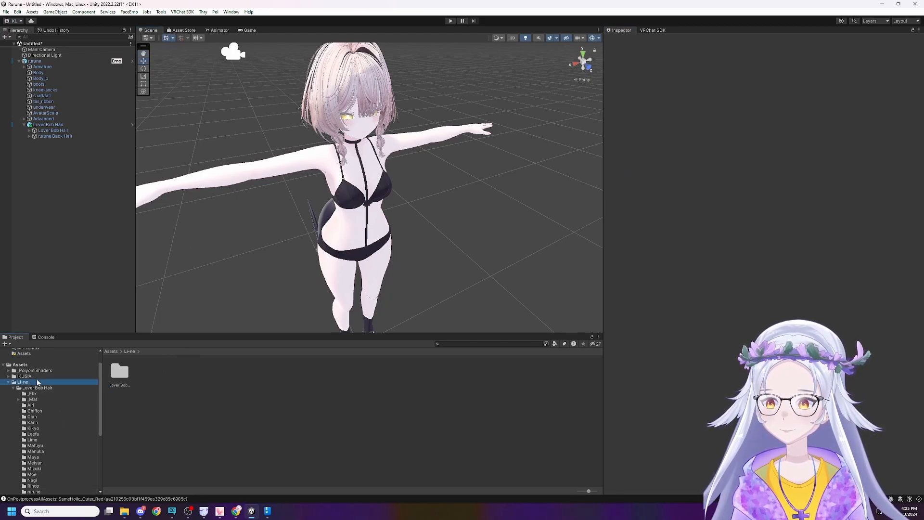
pyautogui.press('Left')
pyautogui.press('Down')
pyautogui.press('Down')
pyautogui.press('Down')
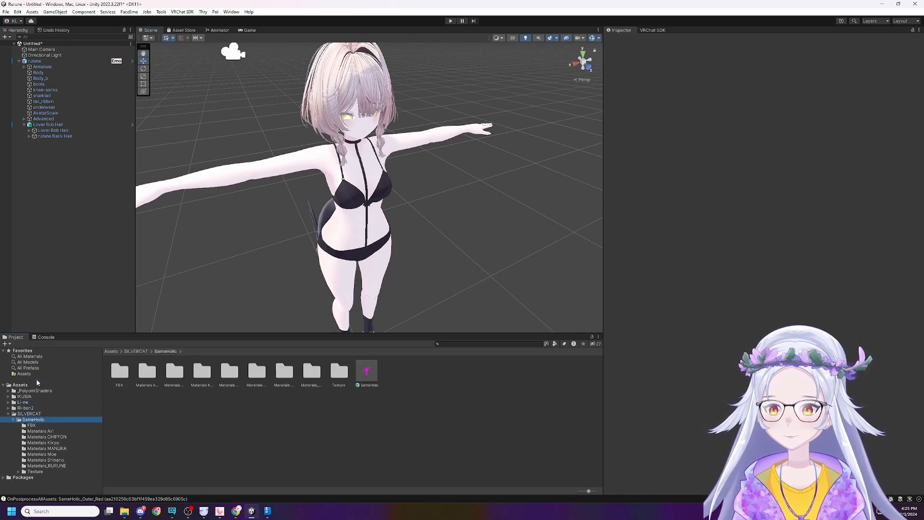
pyautogui.press('Down')
pyautogui.press('Up')
pyautogui.moveTo(364, 372); pyautogui.dragTo(44, 62)
pyautogui.click(480, 244)
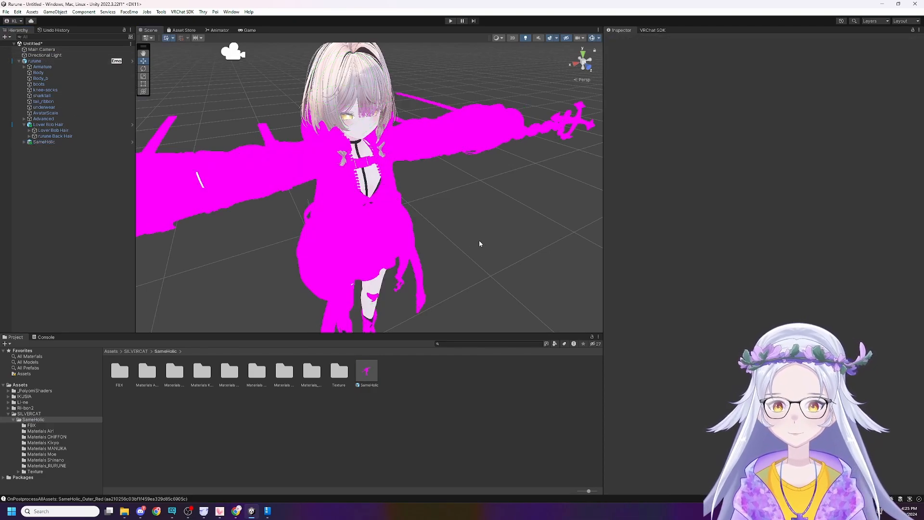
# Examine the materials in the Materials_RURUNE folder and the SameHolic_Band part of the outfit.
pyautogui.click(312, 372)
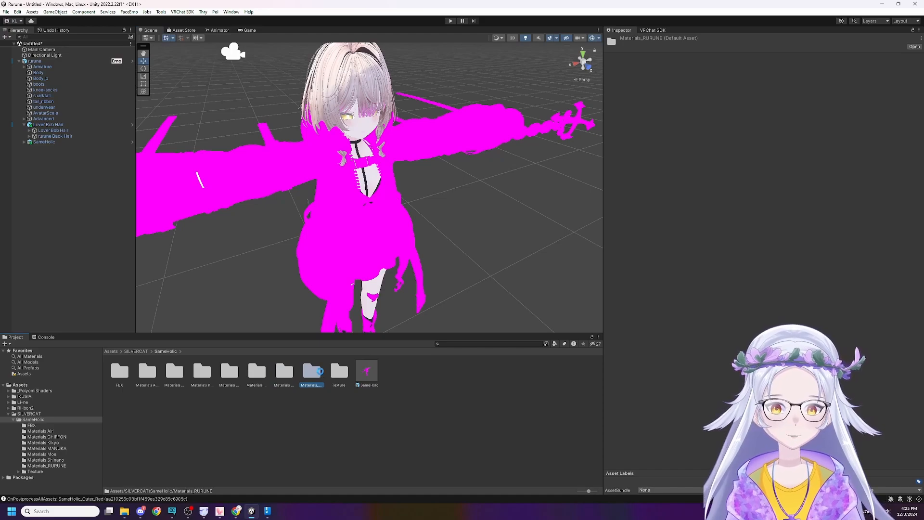
pyautogui.doubleClick(318, 376)
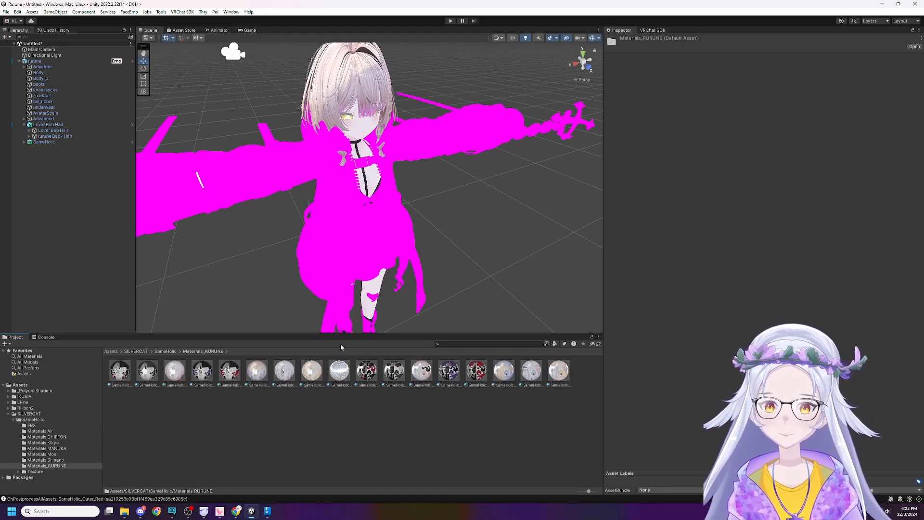
pyautogui.click(34, 142)
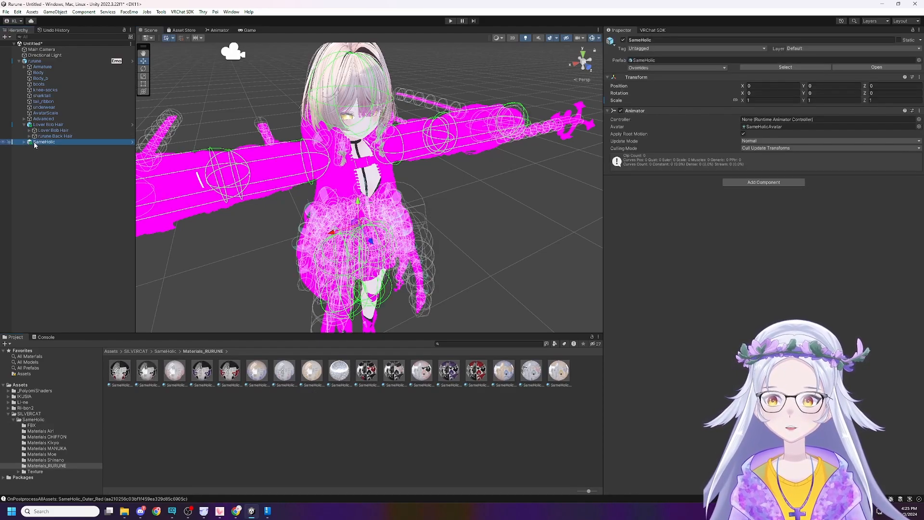
pyautogui.press('Right')
pyautogui.click(94, 153)
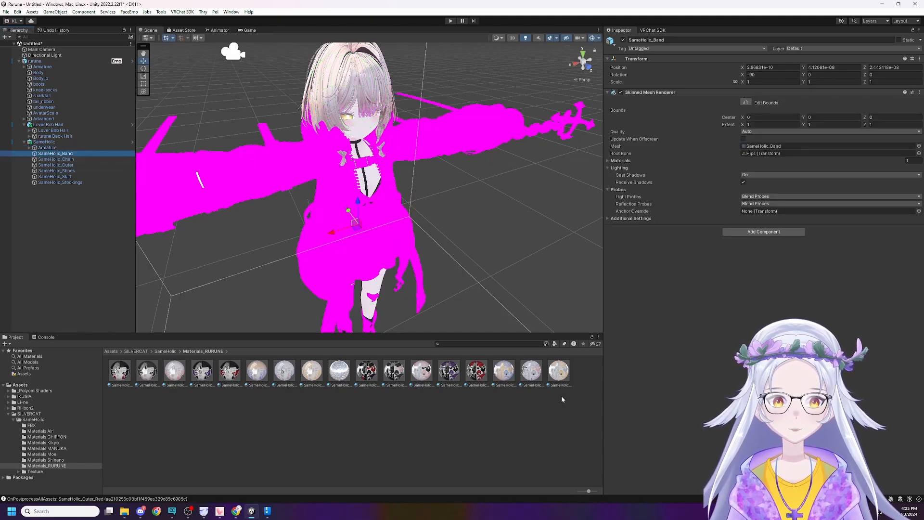
pyautogui.click(538, 377)
pyautogui.click(504, 371)
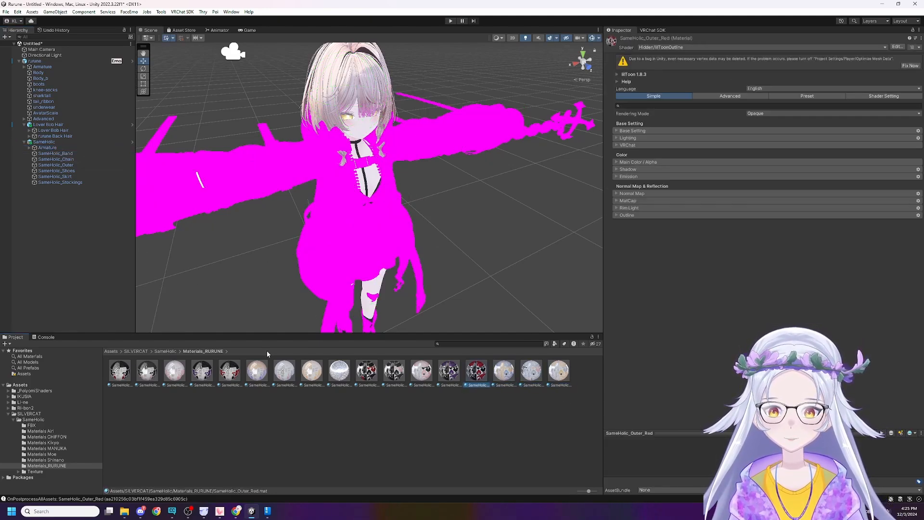
# Look through the clothes and outer textures in the SameHolic Texture folder, and highlight the SameHolic_Outer part on the avatar.
pyautogui.click(165, 351)
pyautogui.doubleClick(339, 371)
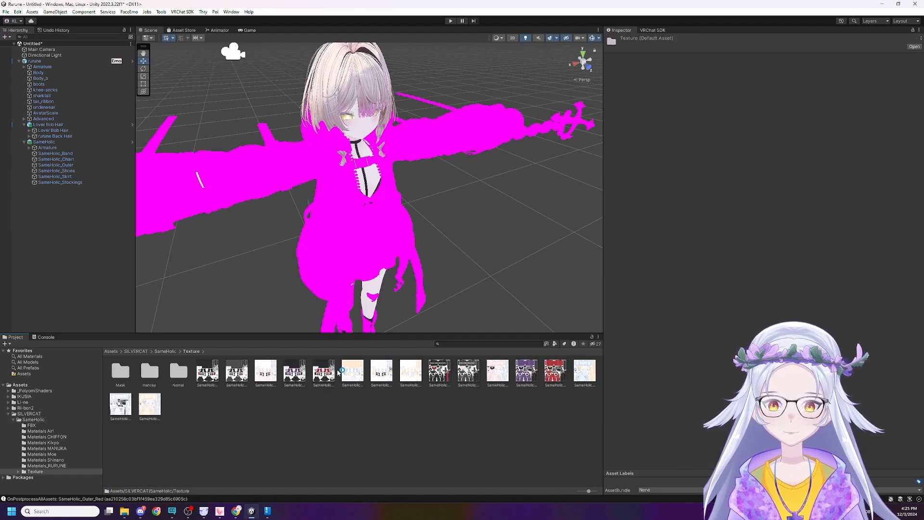
pyautogui.click(343, 373)
pyautogui.press('Left')
pyautogui.press('Left')
pyautogui.press('Left')
pyautogui.press('Left')
pyautogui.press('Left')
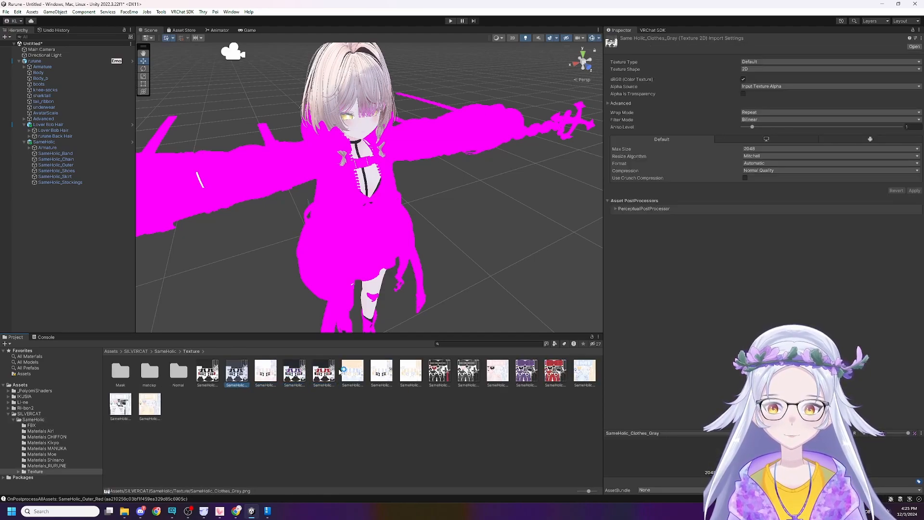
pyautogui.press('Right')
pyautogui.press('Right')
pyautogui.press('Right')
pyautogui.press('Right')
pyautogui.press('Right')
pyautogui.press('Right')
pyautogui.press('Right')
pyautogui.press('Right')
pyautogui.press('Right')
pyautogui.press('Right')
pyautogui.press('Right')
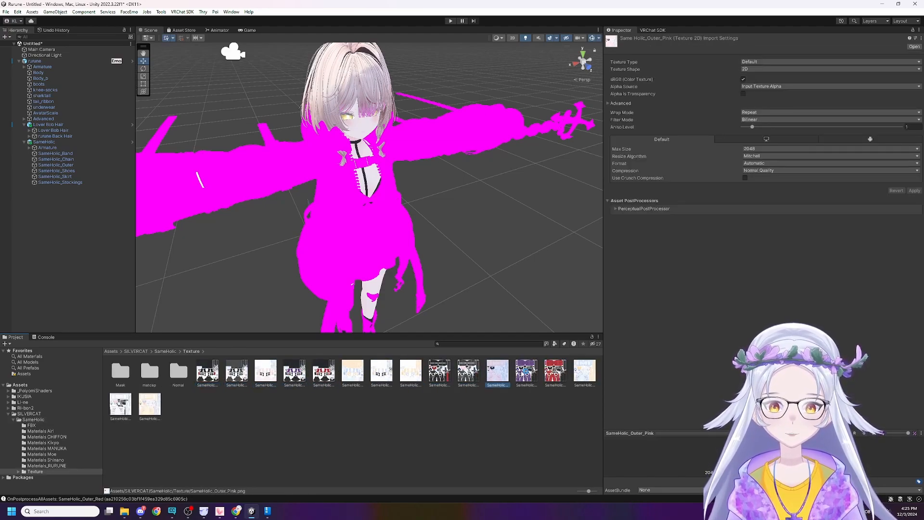
pyautogui.click(457, 187)
pyautogui.doubleClick(378, 148)
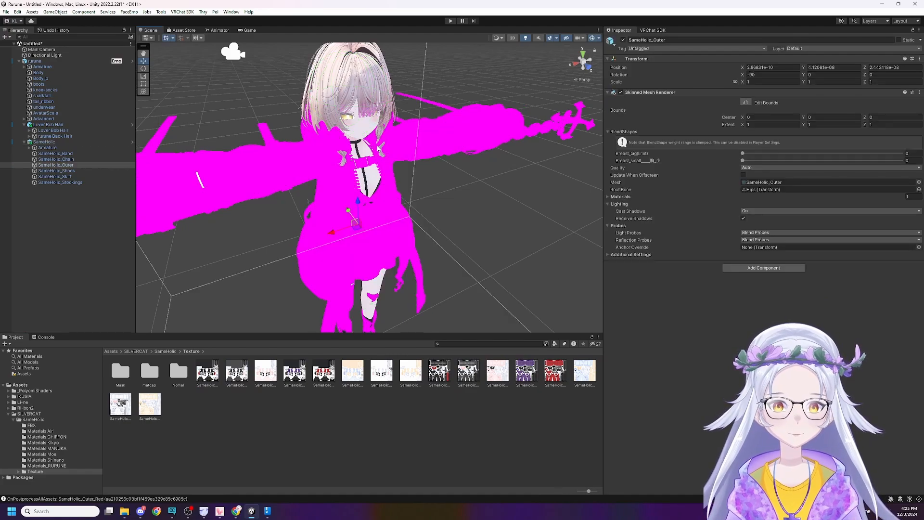
# Assign the SameHolic_Outer_Purple material from the Materials_RURUNE folder to material Element 0 of SameHolic_Band.
pyautogui.click(66, 153)
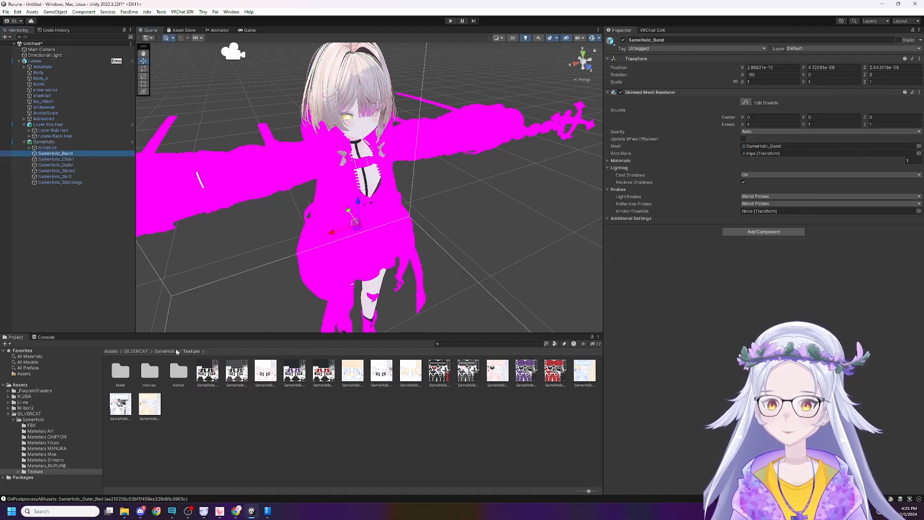
pyautogui.click(173, 351)
pyautogui.click(312, 373)
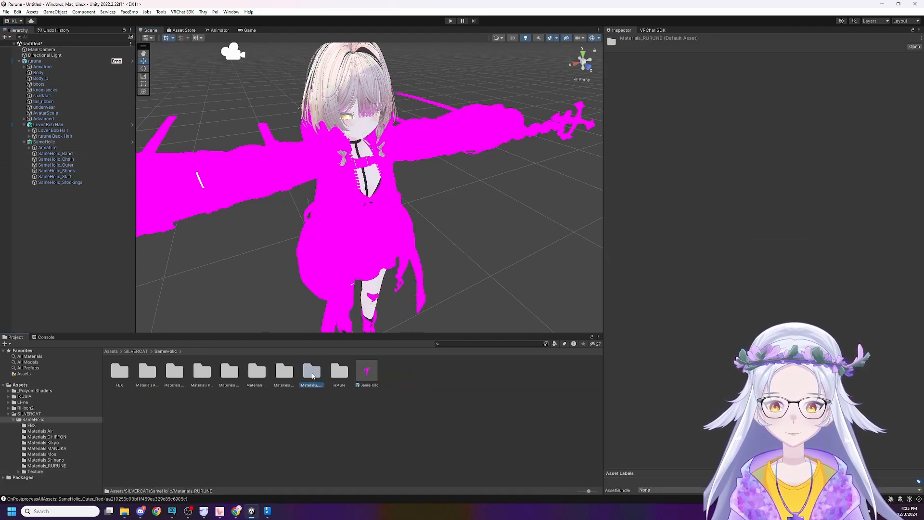
pyautogui.doubleClick(312, 373)
pyautogui.click(448, 370)
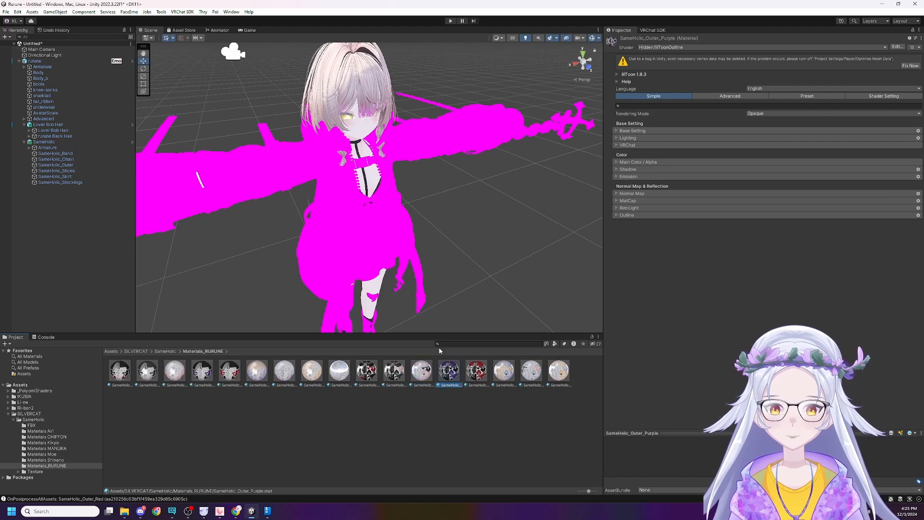
pyautogui.click(82, 154)
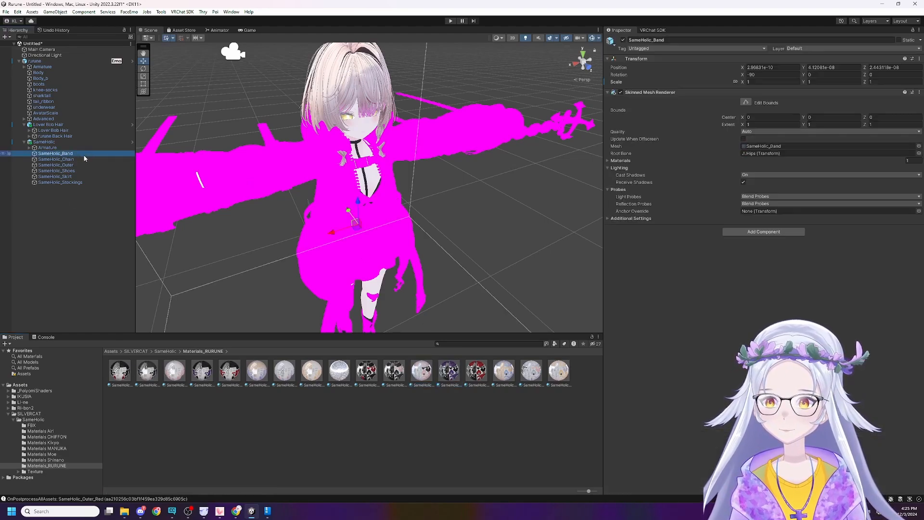
pyautogui.moveTo(450, 372); pyautogui.dragTo(581, 280)
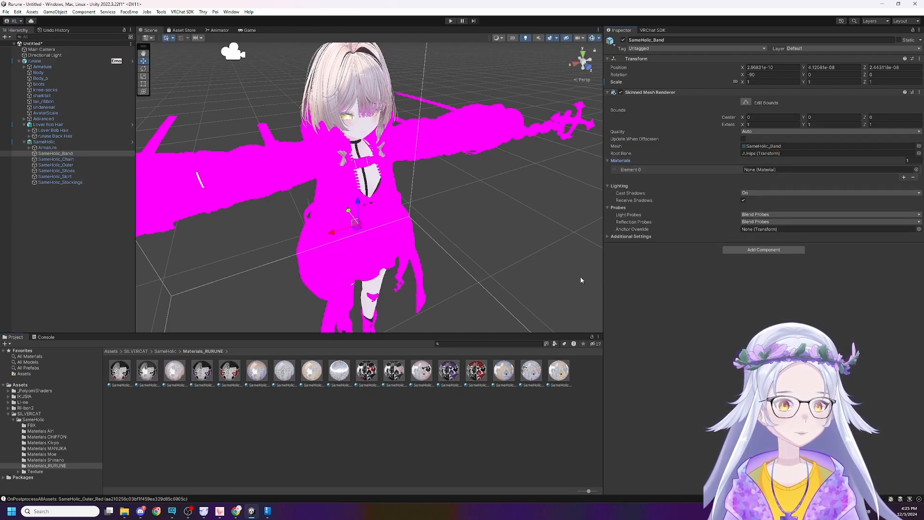
pyautogui.moveTo(437, 385); pyautogui.dragTo(775, 169)
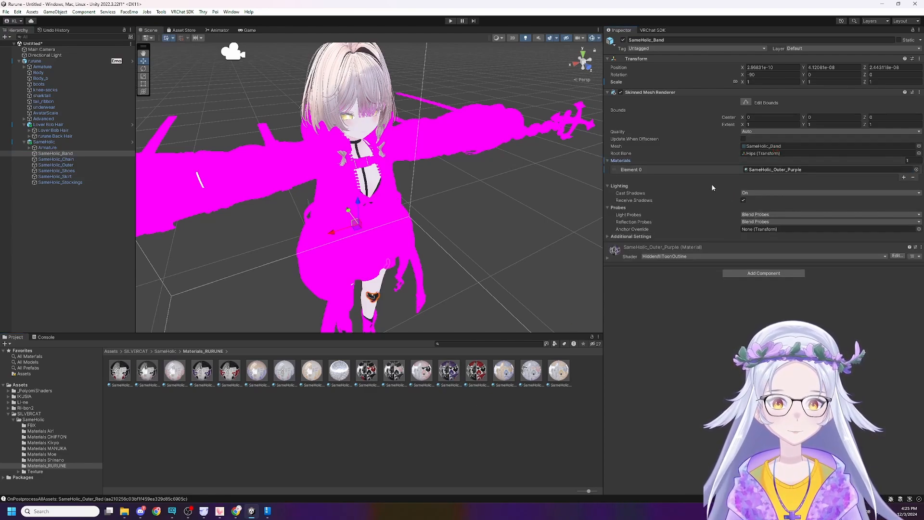
pyautogui.click(427, 285)
# Check the material slot of the SameHolic_Chain part and clear the selection.
pyautogui.click(63, 154)
pyautogui.click(62, 159)
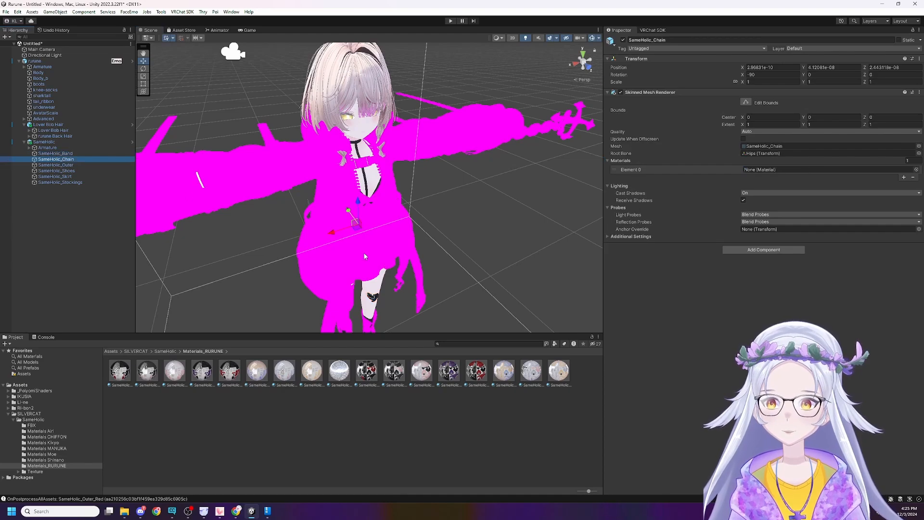
pyautogui.click(556, 279)
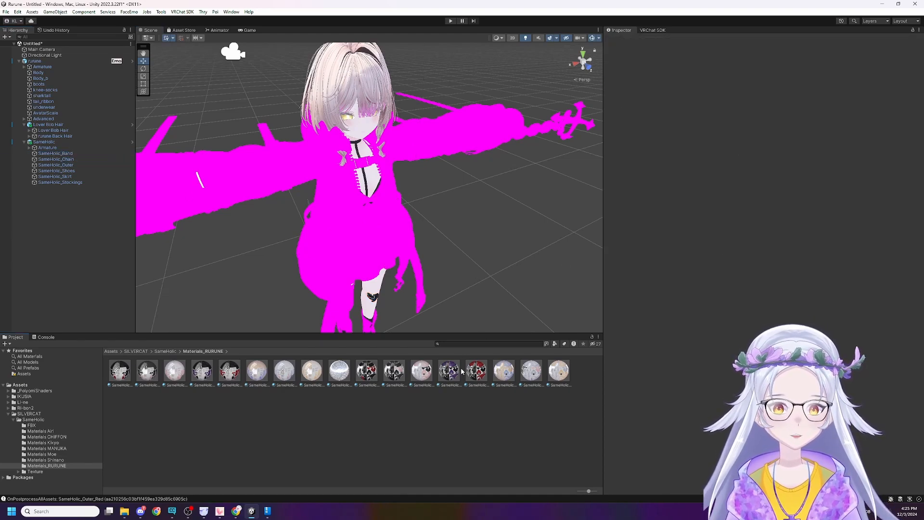
# Assign the SameHolic_Outer_Purple material to Element 0 of the SameHolic_Chain, SameHolic_Outer, SameHolic_Shoes, SameHolic_Skirt and SameHolic_Stockings parts.
pyautogui.click(57, 158)
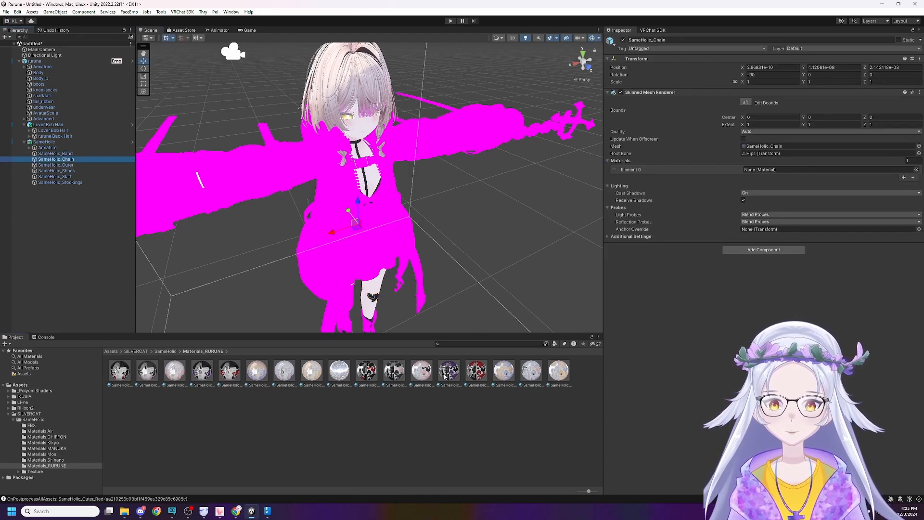
pyautogui.moveTo(446, 377); pyautogui.dragTo(776, 170)
pyautogui.click(56, 165)
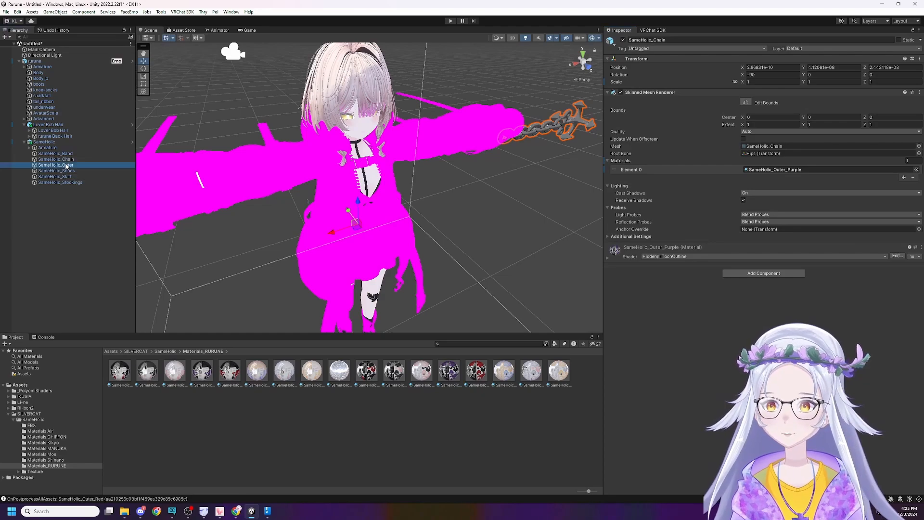
pyautogui.moveTo(449, 370); pyautogui.dragTo(780, 207)
pyautogui.click(56, 170)
pyautogui.moveTo(449, 371); pyautogui.dragTo(775, 176)
pyautogui.click(55, 177)
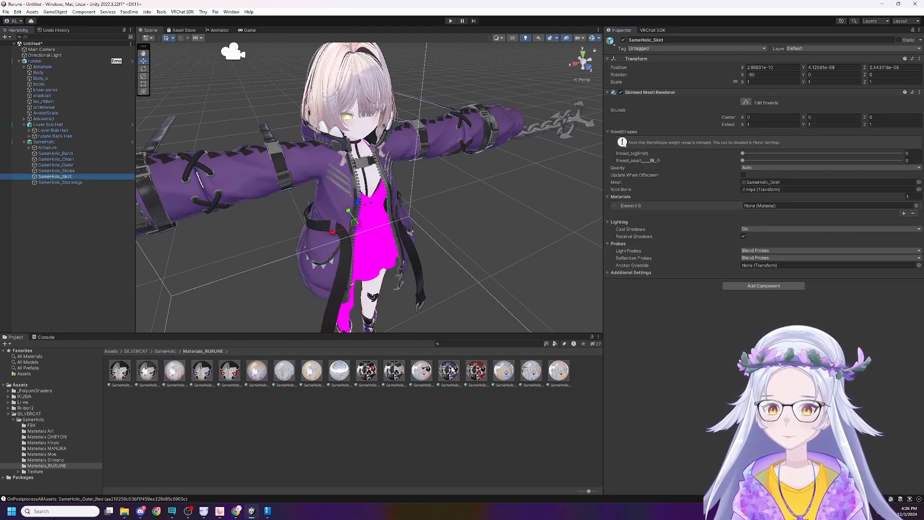
pyautogui.moveTo(450, 372); pyautogui.dragTo(776, 207)
pyautogui.click(60, 182)
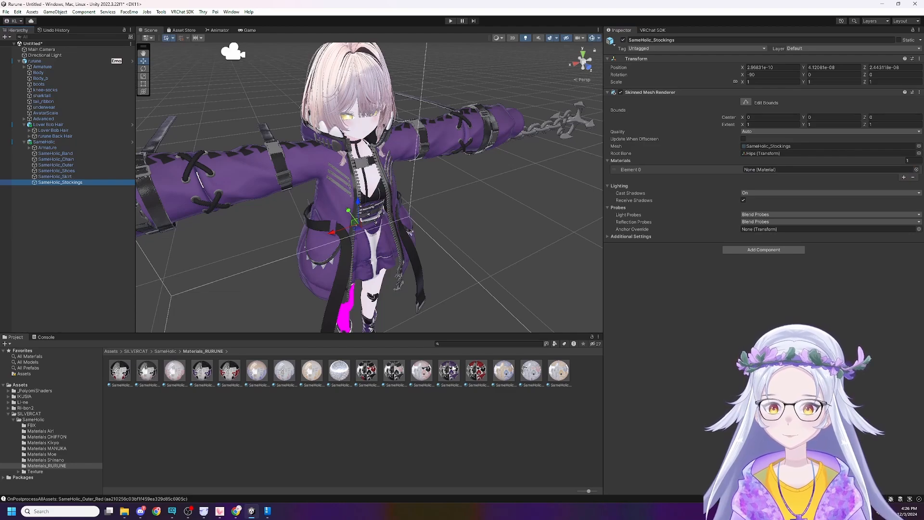
pyautogui.moveTo(452, 369); pyautogui.dragTo(674, 229)
pyautogui.moveTo(800, 174); pyautogui.dragTo(803, 173)
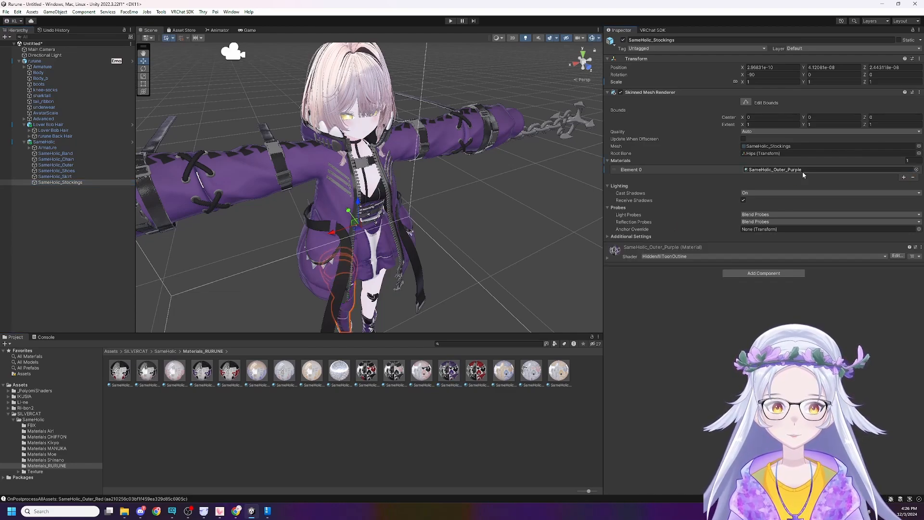
# Inspect the avatar's feet and delete the original boots object from rurune.
pyautogui.moveTo(496, 202); pyautogui.dragTo(409, 229, button='right')
pyautogui.press('w')
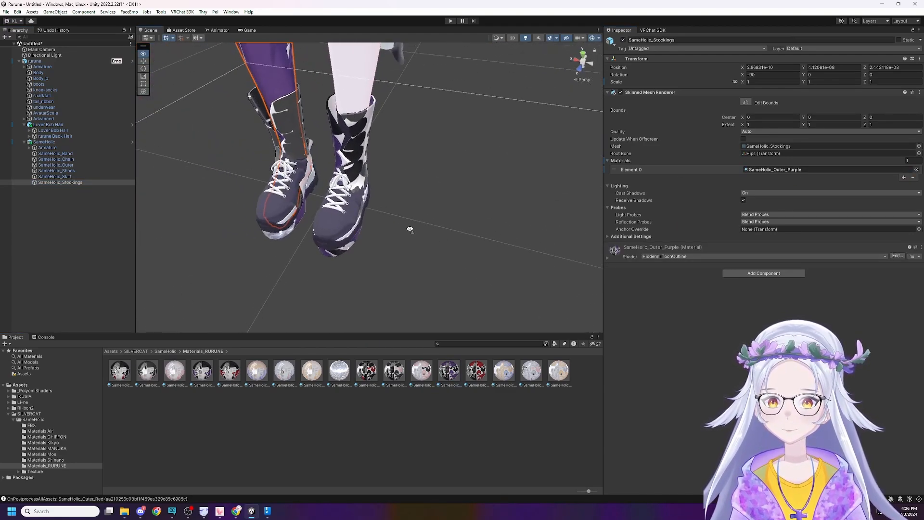
pyautogui.click(409, 229)
pyautogui.click(60, 85)
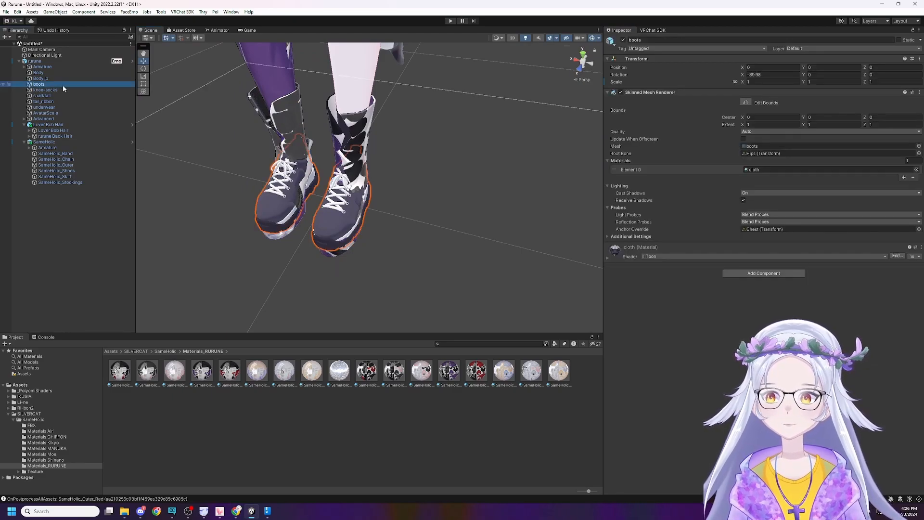
pyautogui.press('Delete')
# Delete the original knee-socks object showing through the new shoes on the rurune avatar.
pyautogui.moveTo(337, 144); pyautogui.dragTo(314, 122, button='right')
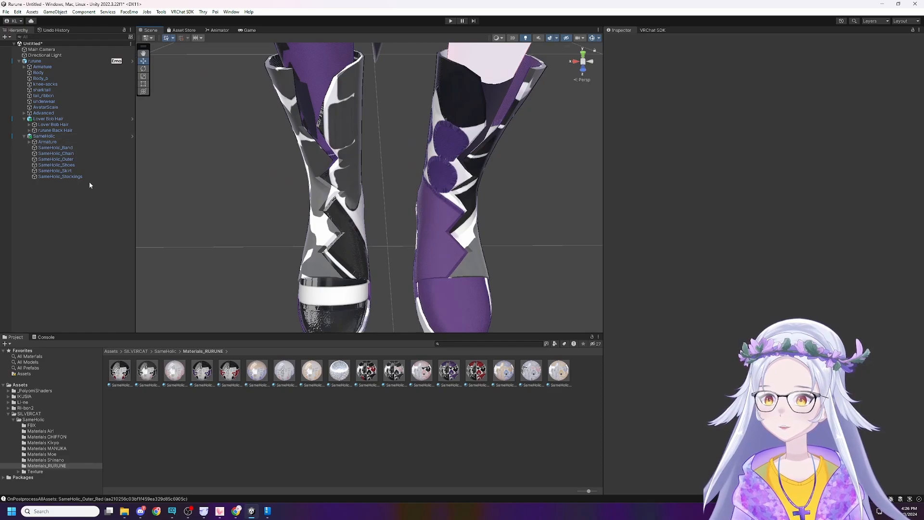
pyautogui.moveTo(241, 154); pyautogui.dragTo(240, 143, button='right')
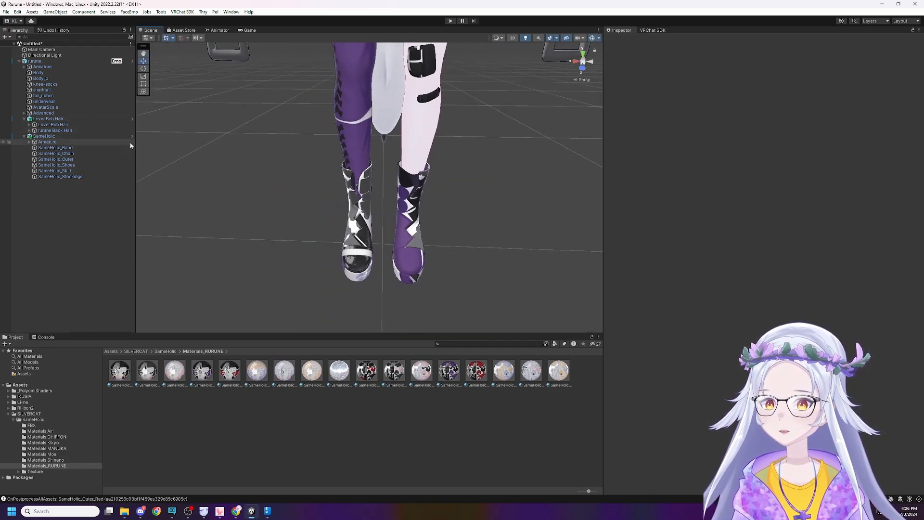
pyautogui.click(73, 86)
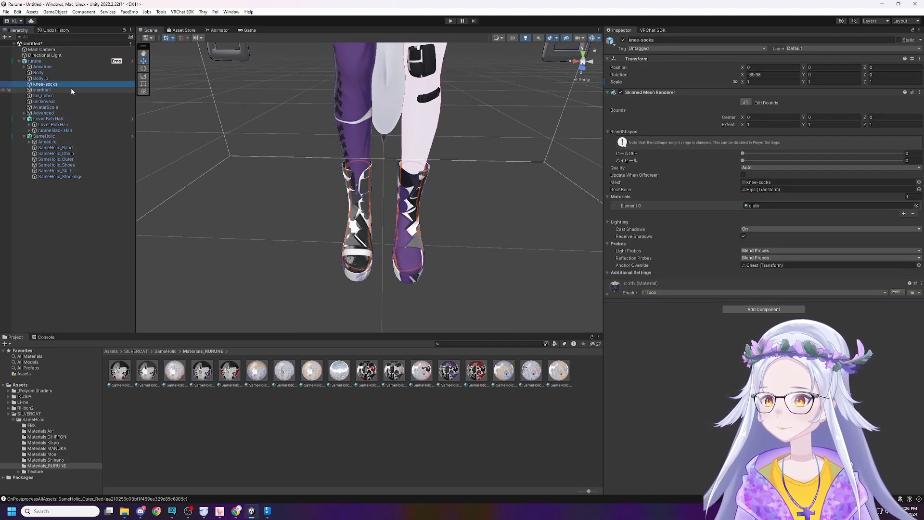
pyautogui.press('Delete')
pyautogui.moveTo(527, 212); pyautogui.dragTo(541, 229, button='right')
pyautogui.click(380, 191)
# Add an Armature Link (VRCFury) component to the SameHolic outfit object.
pyautogui.click(44, 130)
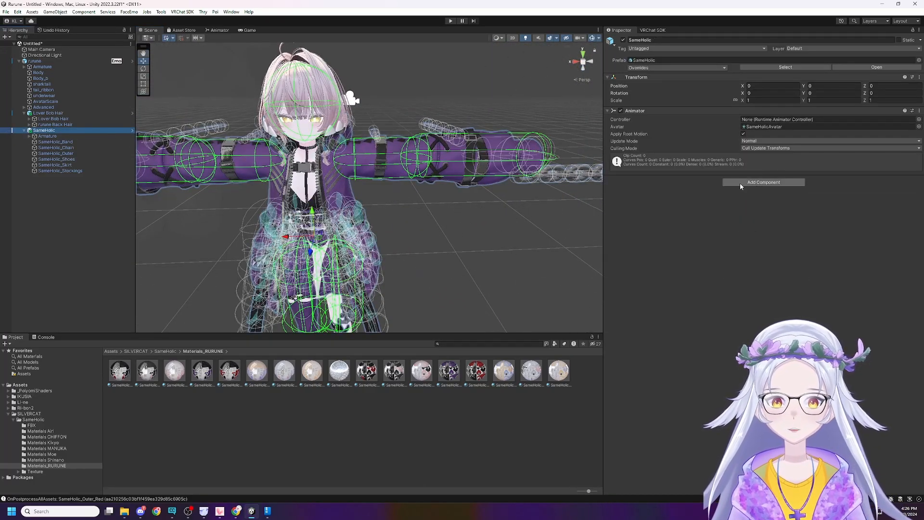
pyautogui.click(741, 182)
pyautogui.write('ARMA')
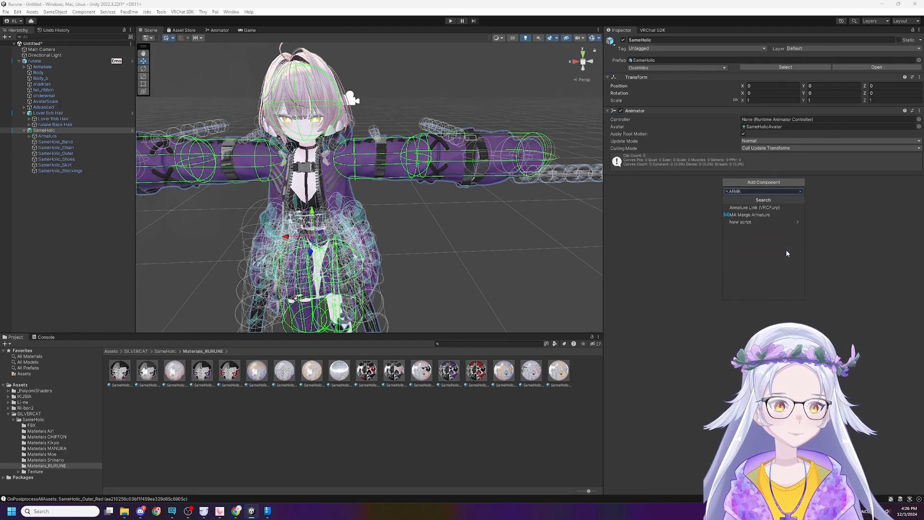
pyautogui.press('Return')
# Add a VRCFury BlendShape Link component to SameHolic and create five empty entries in its list of skinned meshes to link.
pyautogui.click(763, 453)
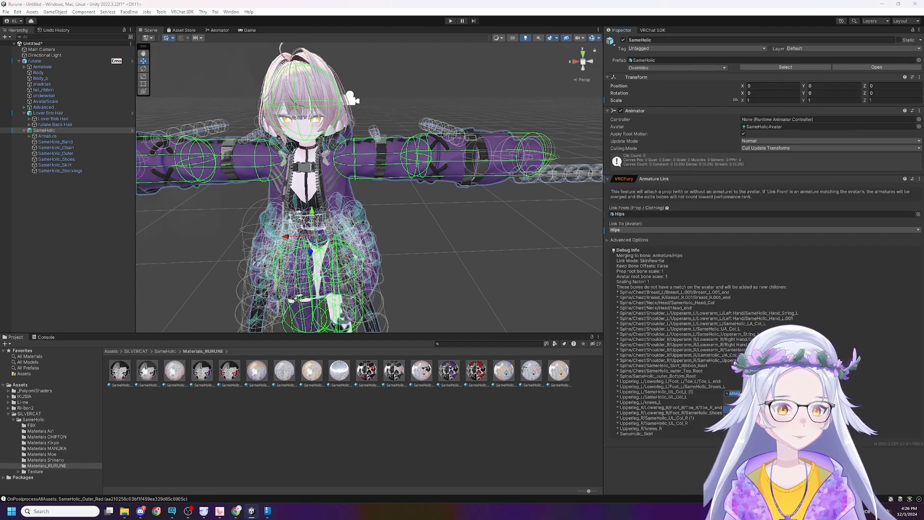
pyautogui.write('bl')
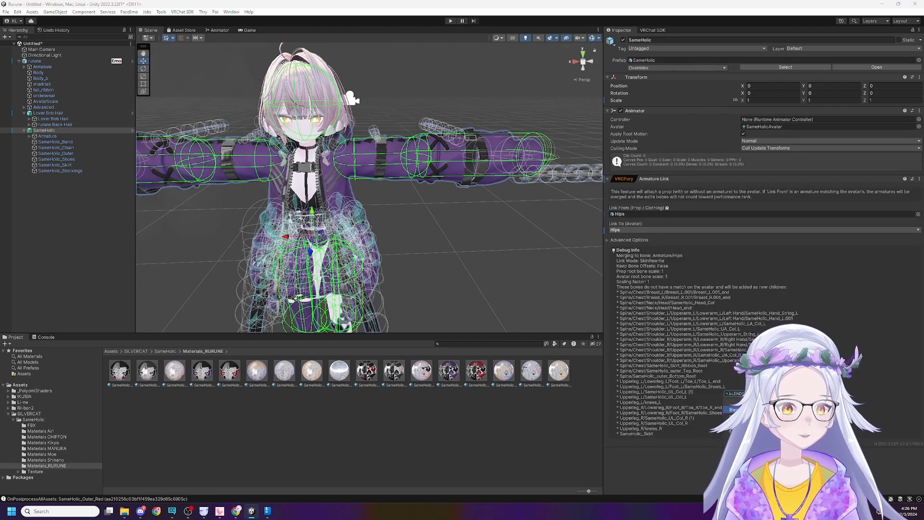
pyautogui.press('Return')
pyautogui.scroll(-3, 722, 306)
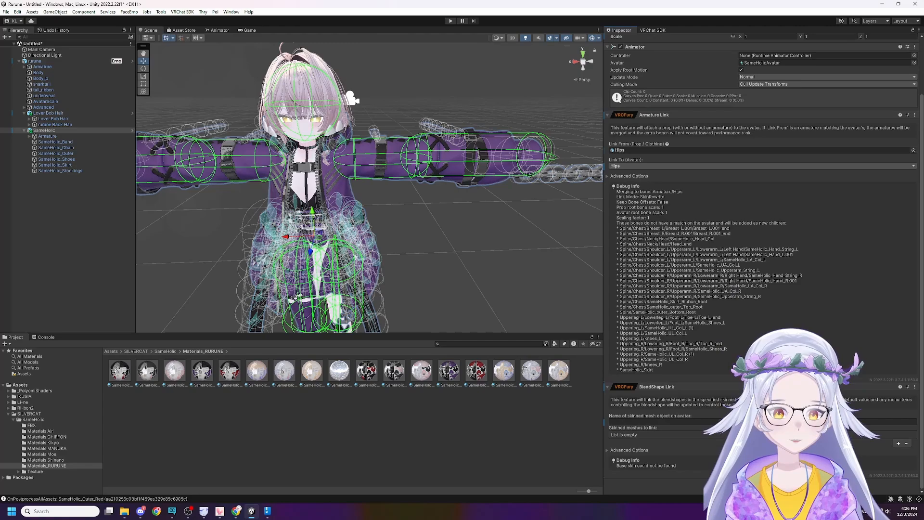
pyautogui.click(898, 444)
pyautogui.click(898, 446)
pyautogui.click(899, 456)
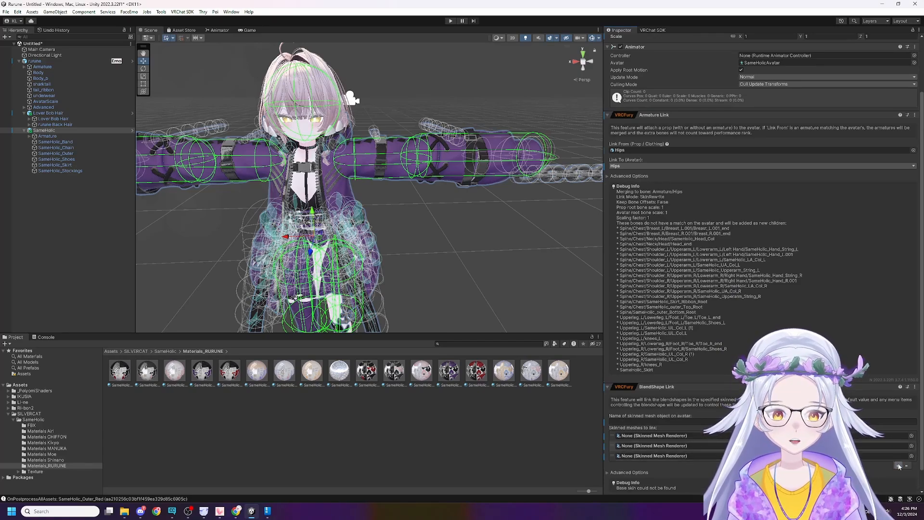
pyautogui.click(898, 465)
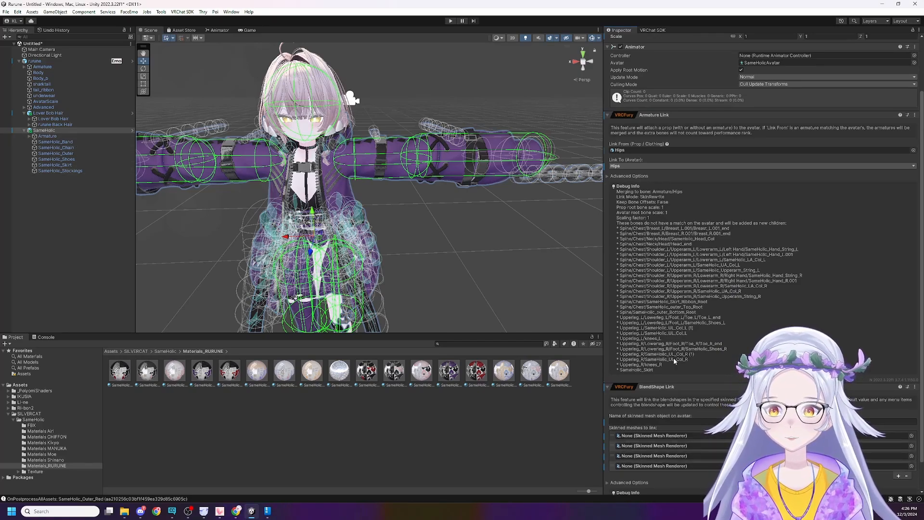
pyautogui.scroll(-2, 896, 453)
pyautogui.click(898, 443)
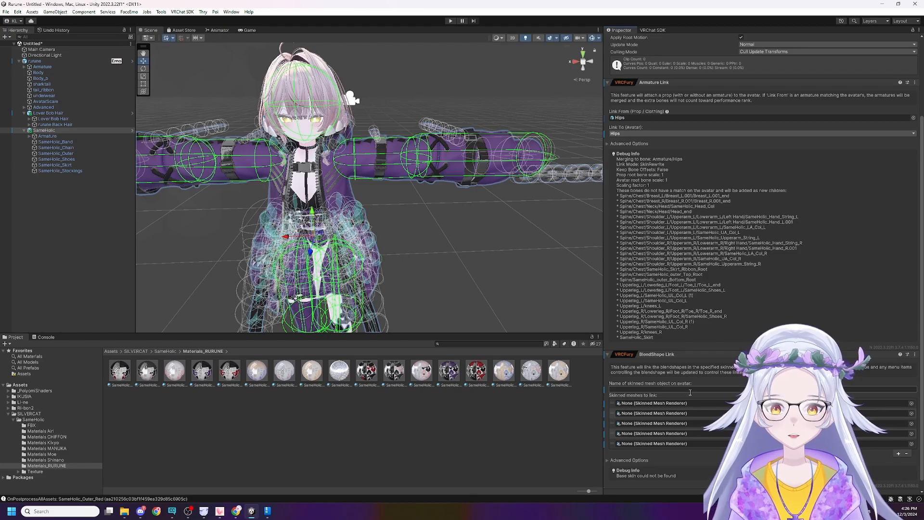
# Compare the blendshapes of Body and Body_b, and set the BlendShape Link's skinned mesh object name to Body_b.
pyautogui.click(79, 78)
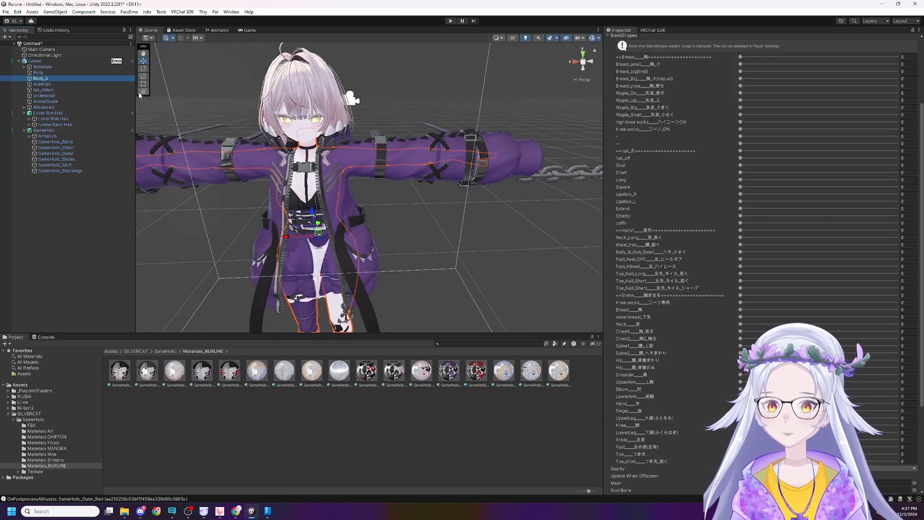
pyautogui.press('Up')
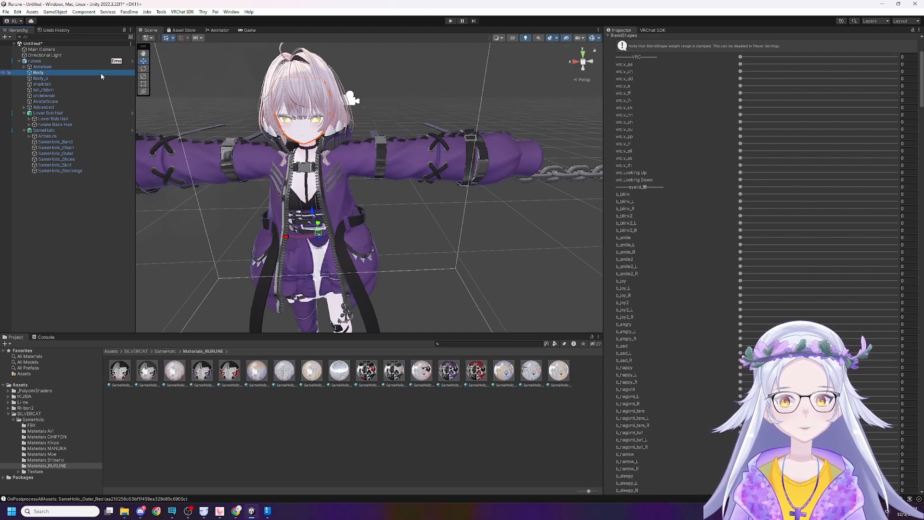
pyautogui.press('Down')
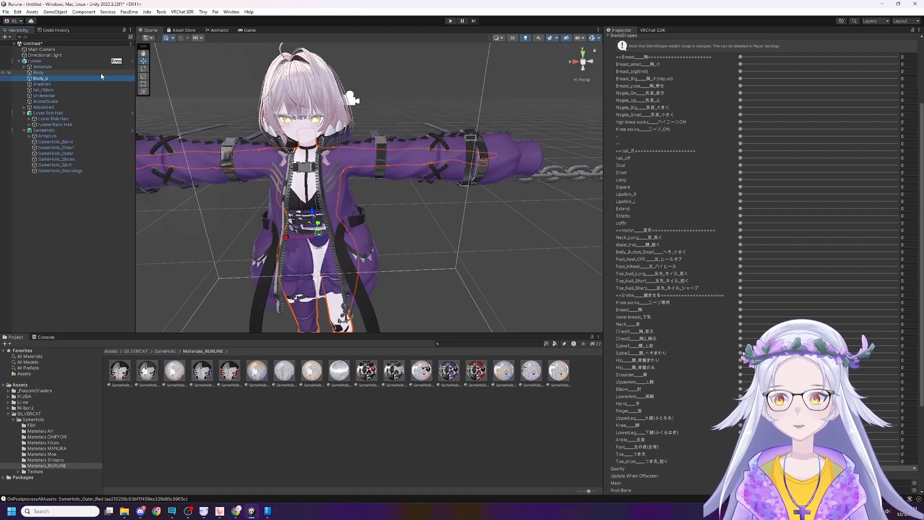
pyautogui.click(115, 131)
pyautogui.click(690, 390)
pyautogui.write('Body')
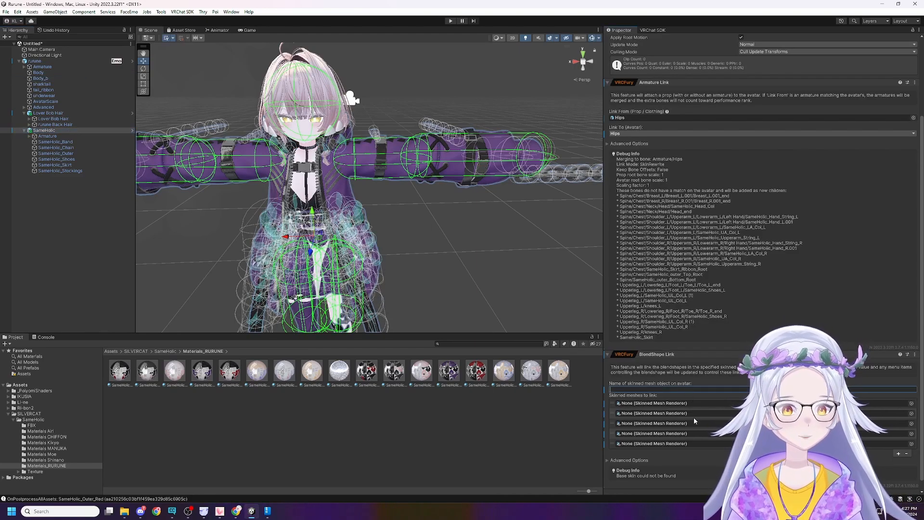
pyautogui.write('_b')
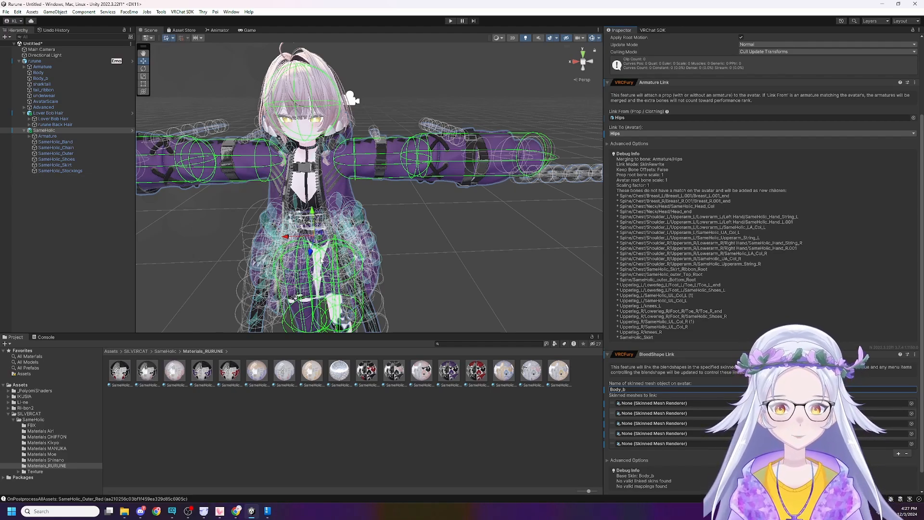
# Fill the BlendShape Link's mesh list with SameHolic_Band, Chain, Outer, Shoes, Skirt and Stockings, adding a sixth entry for the stockings.
pyautogui.moveTo(77, 142); pyautogui.dragTo(695, 404)
pyautogui.moveTo(54, 147); pyautogui.dragTo(671, 423)
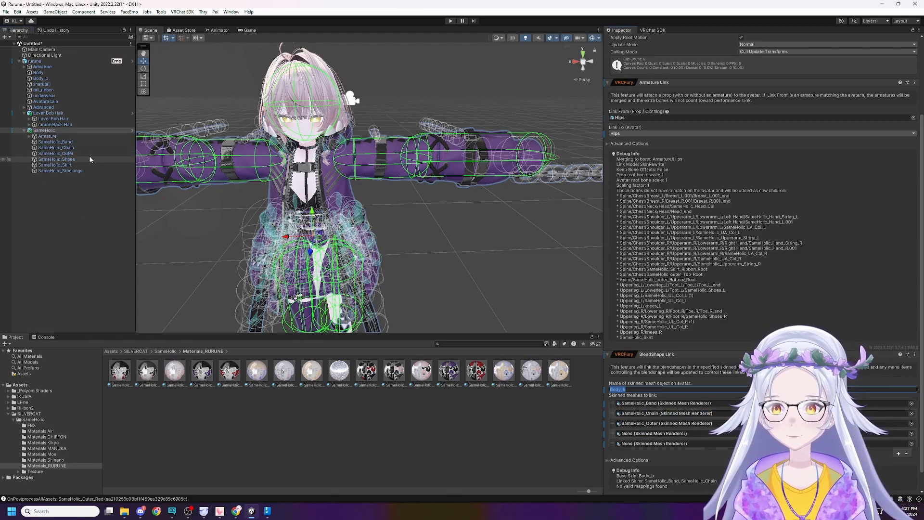
pyautogui.moveTo(56, 159); pyautogui.dragTo(689, 435)
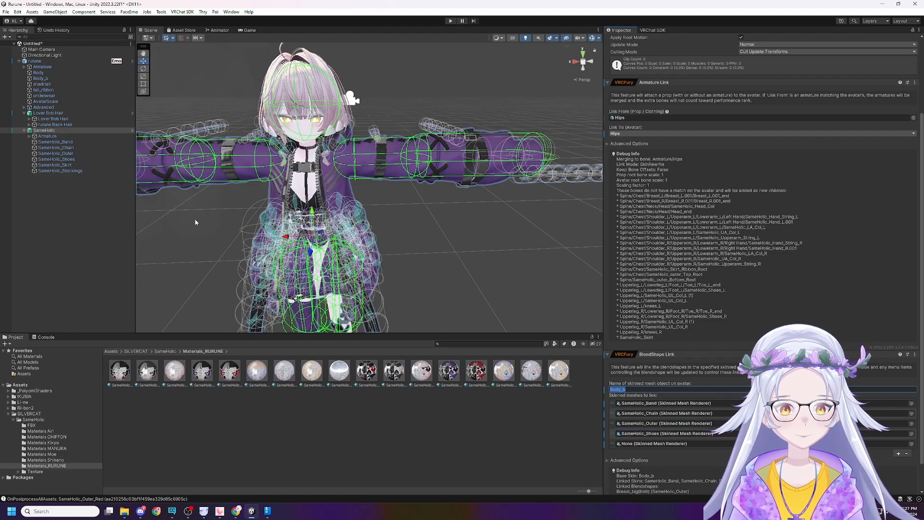
pyautogui.moveTo(73, 172); pyautogui.dragTo(685, 437)
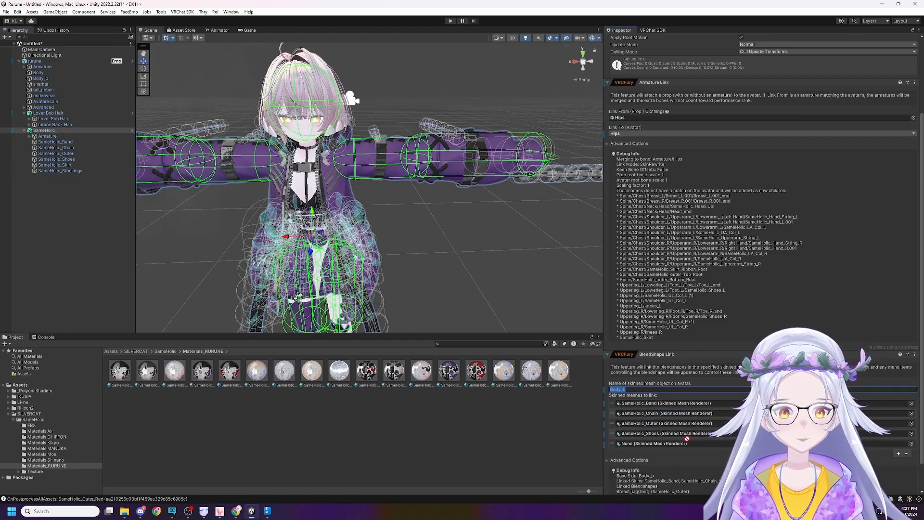
pyautogui.click(688, 445)
pyautogui.moveTo(72, 166); pyautogui.dragTo(694, 445)
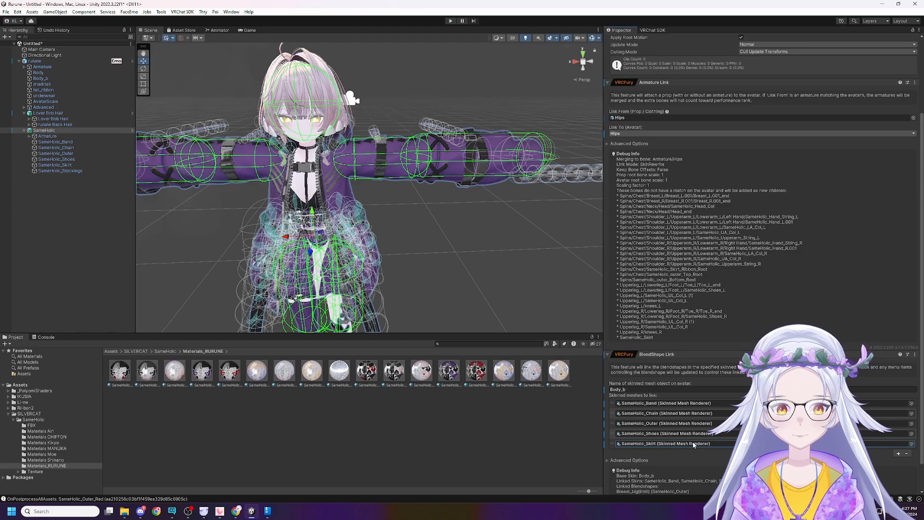
pyautogui.click(897, 454)
pyautogui.moveTo(54, 170); pyautogui.dragTo(687, 455)
pyautogui.click(420, 228)
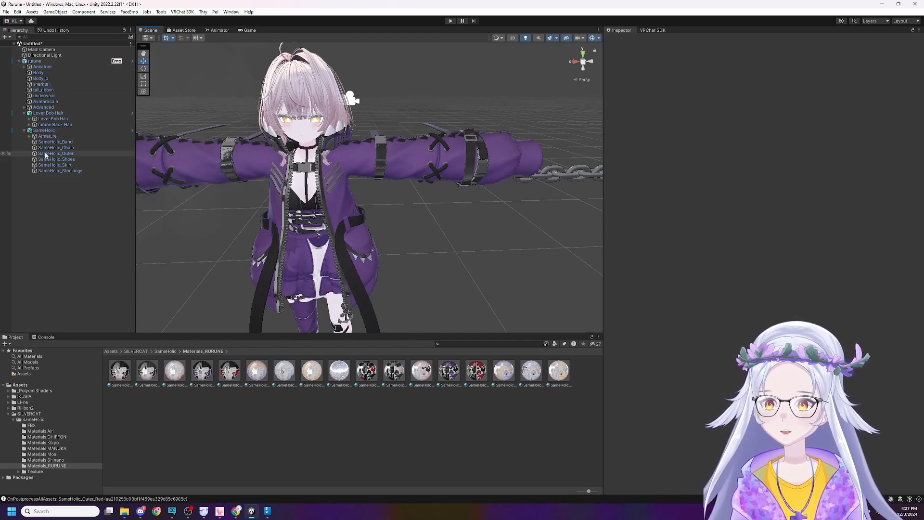
# Compare the breast blendshapes of Body_b with those of SameHolic_Outer, and look over the dressed avatar.
pyautogui.click(70, 79)
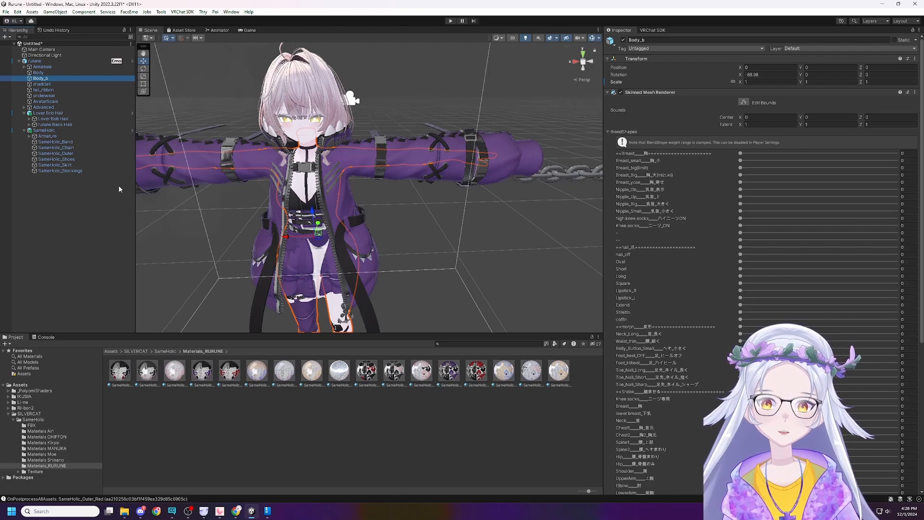
pyautogui.click(337, 200)
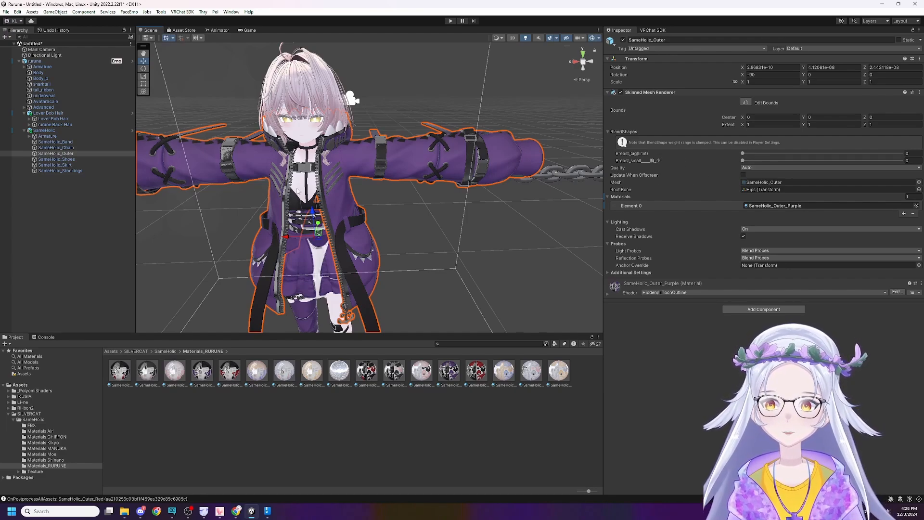
pyautogui.click(62, 78)
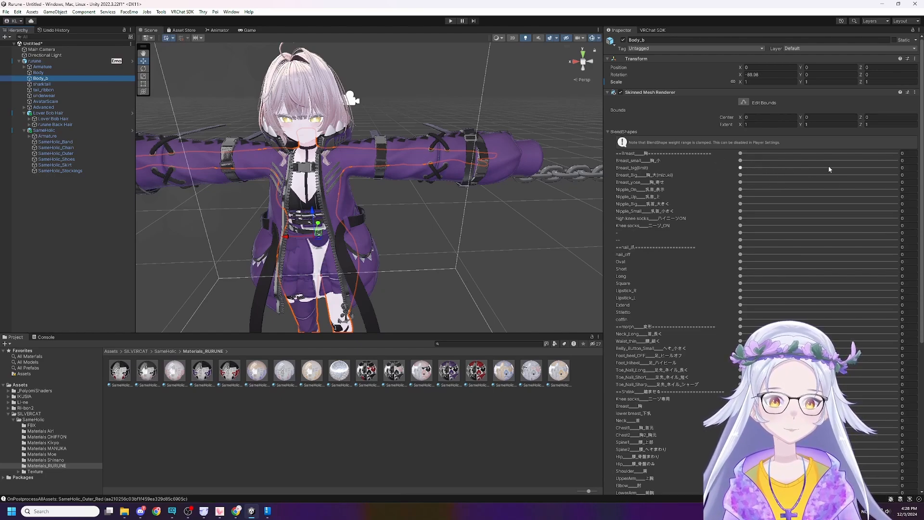
pyautogui.moveTo(466, 233); pyautogui.dragTo(504, 194, button='right')
pyautogui.click(433, 288)
pyautogui.press('s')
pyautogui.press('w')
pyautogui.press('s')
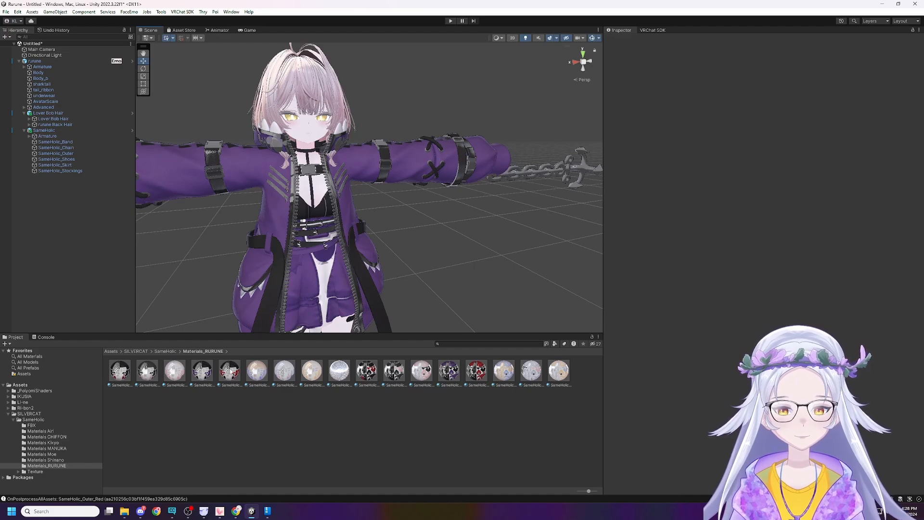
# Look through the IKUSIA rurune Advanced folder, including its texture subfolder, for the avatar's body skin texture.
pyautogui.moveTo(124, 511)
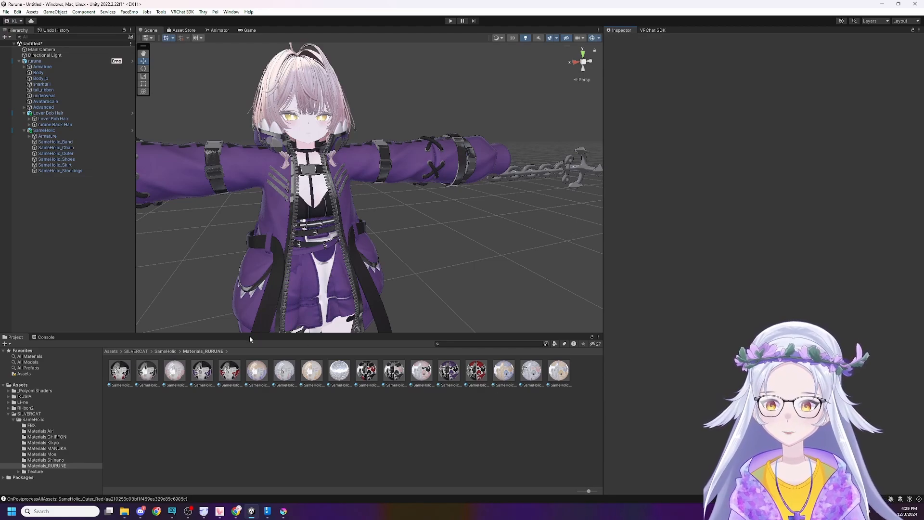
pyautogui.click(20, 409)
pyautogui.click(47, 403)
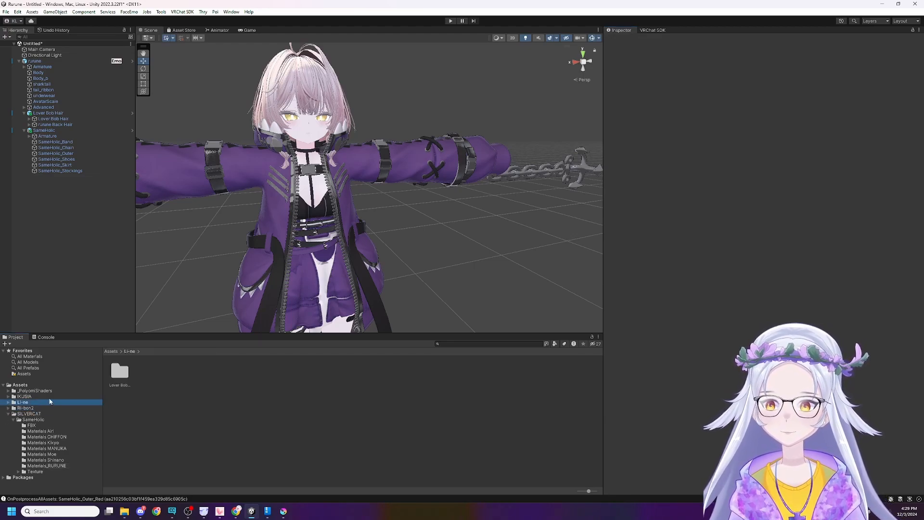
pyautogui.click(47, 397)
pyautogui.doubleClick(112, 369)
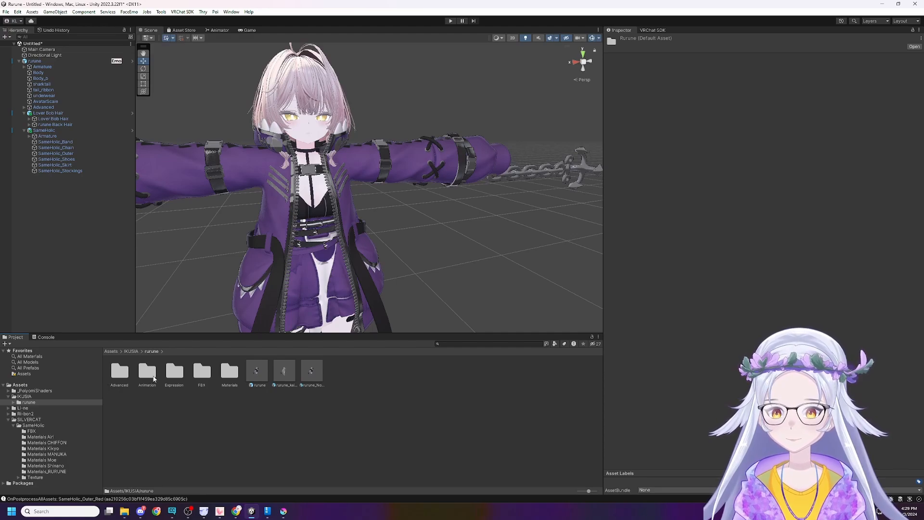
pyautogui.doubleClick(119, 370)
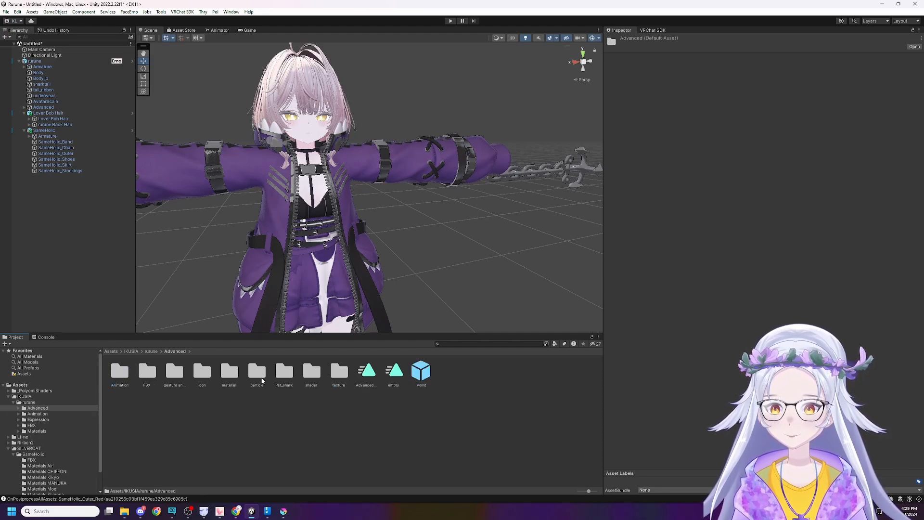
pyautogui.click(204, 378)
pyautogui.click(230, 379)
pyautogui.click(257, 380)
pyautogui.click(285, 381)
pyautogui.click(339, 380)
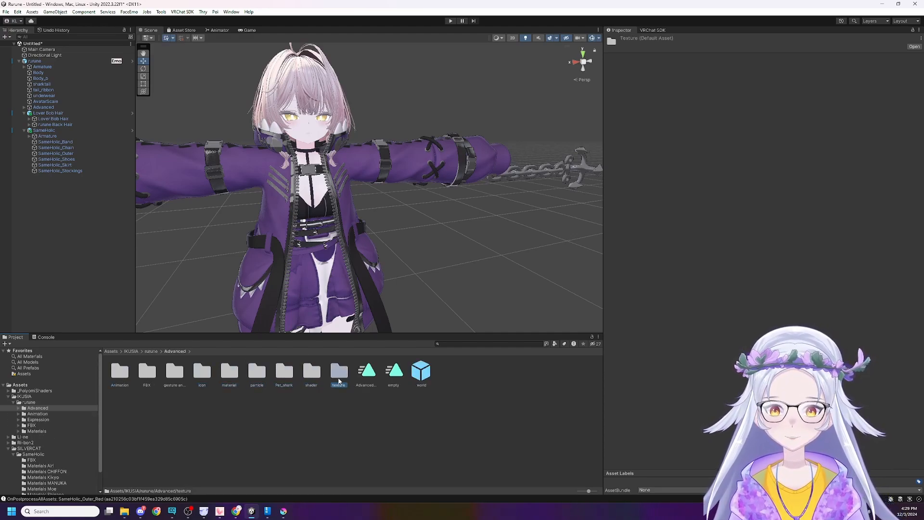
pyautogui.doubleClick(339, 379)
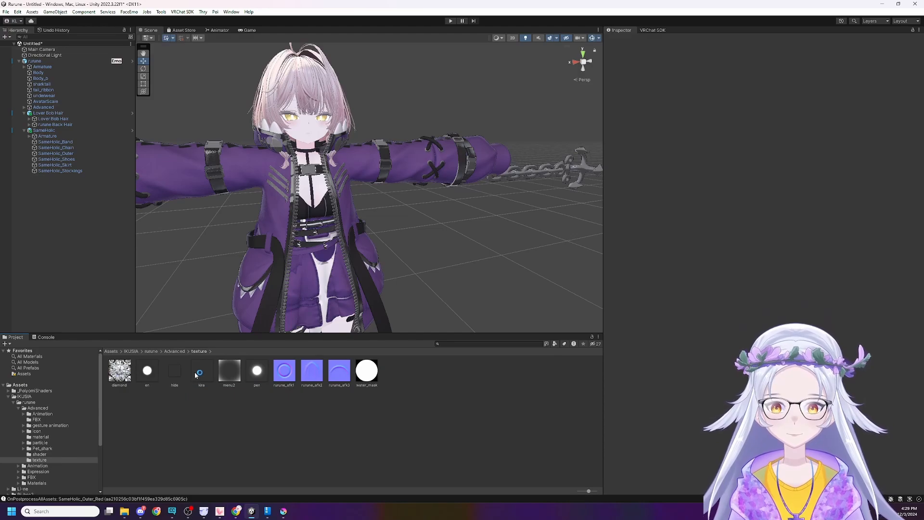
pyautogui.click(174, 352)
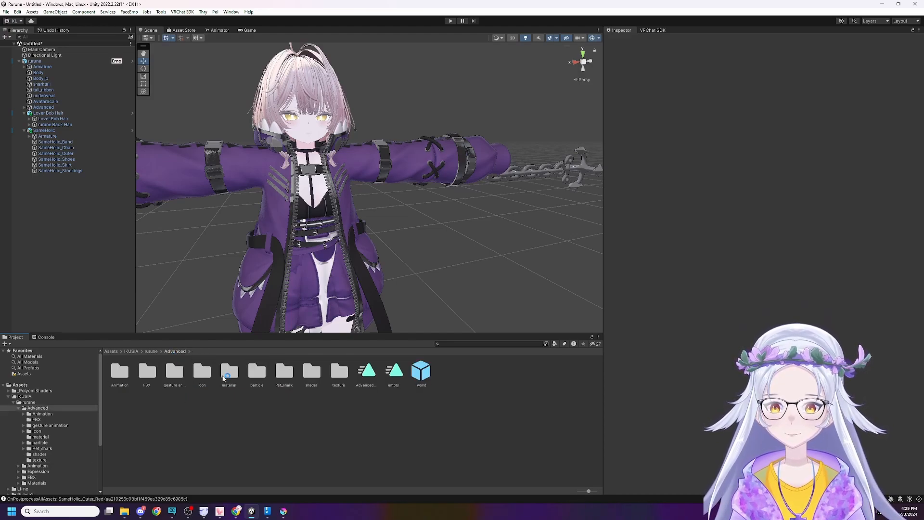
pyautogui.click(222, 376)
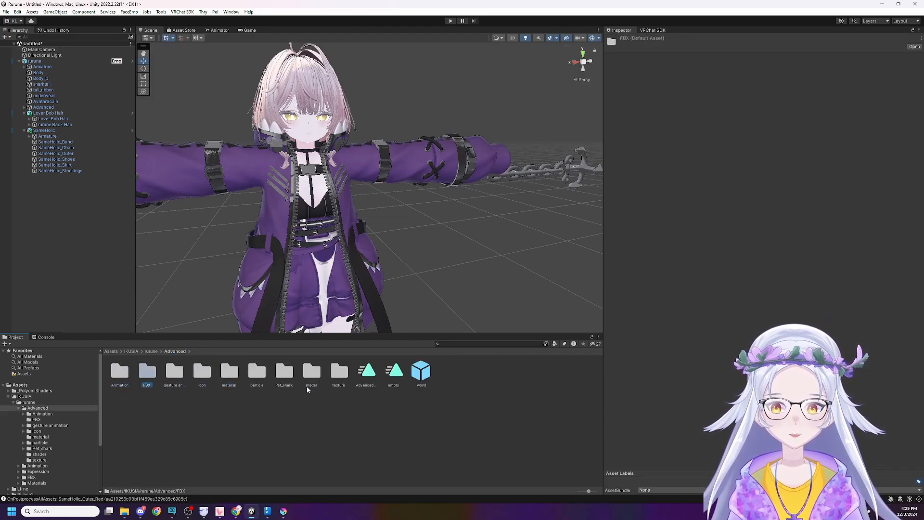
pyautogui.press('Right')
pyautogui.press('Right')
pyautogui.press('Right')
pyautogui.press('Right')
pyautogui.press('Right')
pyautogui.press('Right')
pyautogui.press('Right')
pyautogui.click(328, 373)
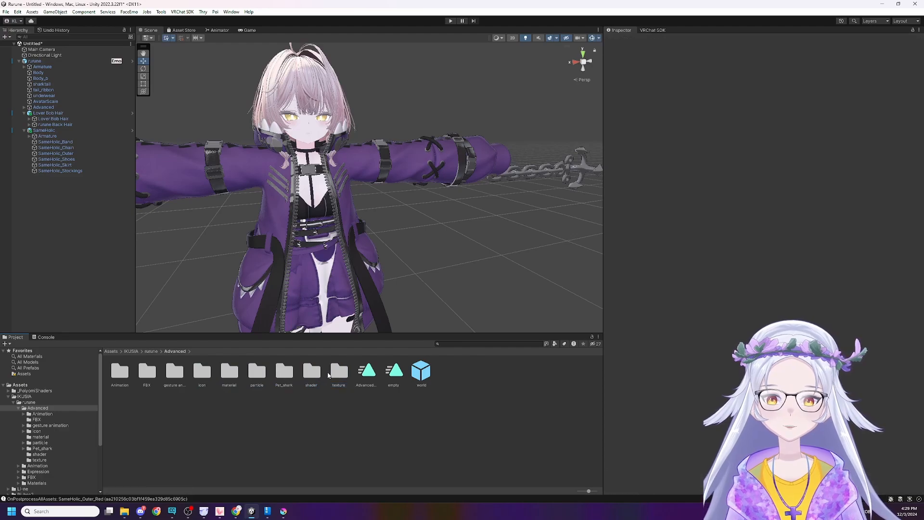
# Open the texture subfolder inside the rurune avatar's Materials folder.
pyautogui.click(154, 353)
pyautogui.click(202, 370)
pyautogui.press('Left')
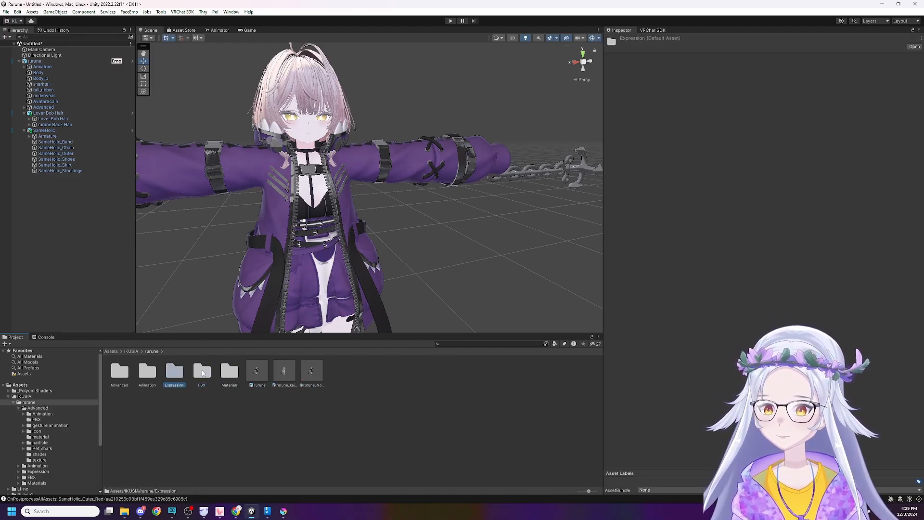
pyautogui.click(202, 373)
pyautogui.press('Right')
pyautogui.doubleClick(237, 381)
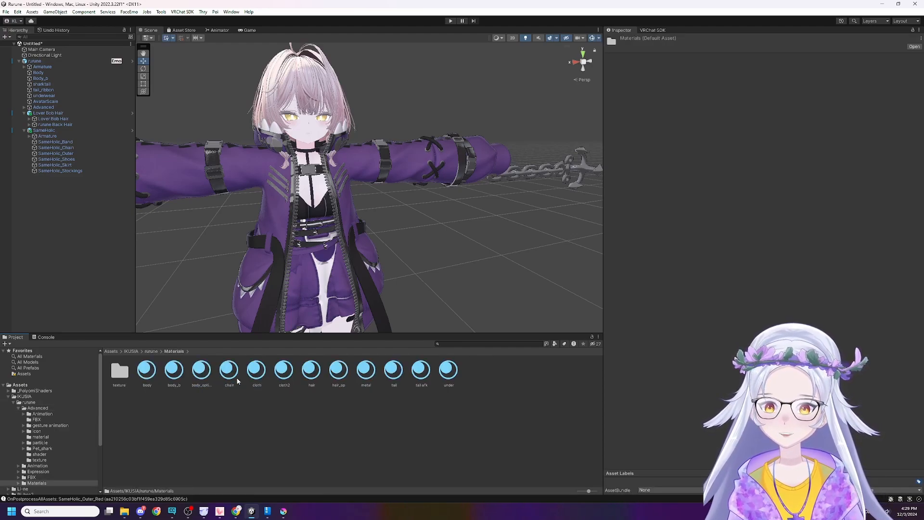
pyautogui.doubleClick(120, 371)
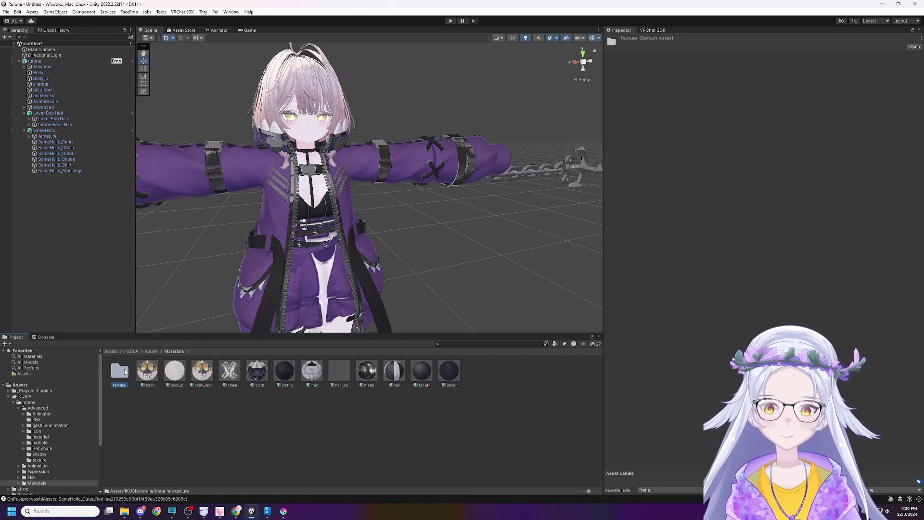
# Show the project's texture folder in File Explorer and open Body.png from it in Krita, in a window that leaves File Explorer accessible.
pyautogui.doubleClick(198, 376)
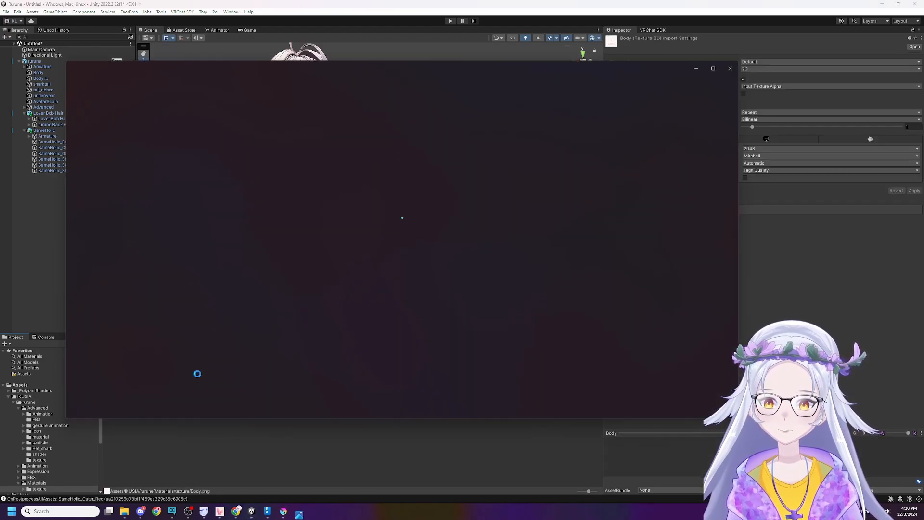
pyautogui.click(734, 63)
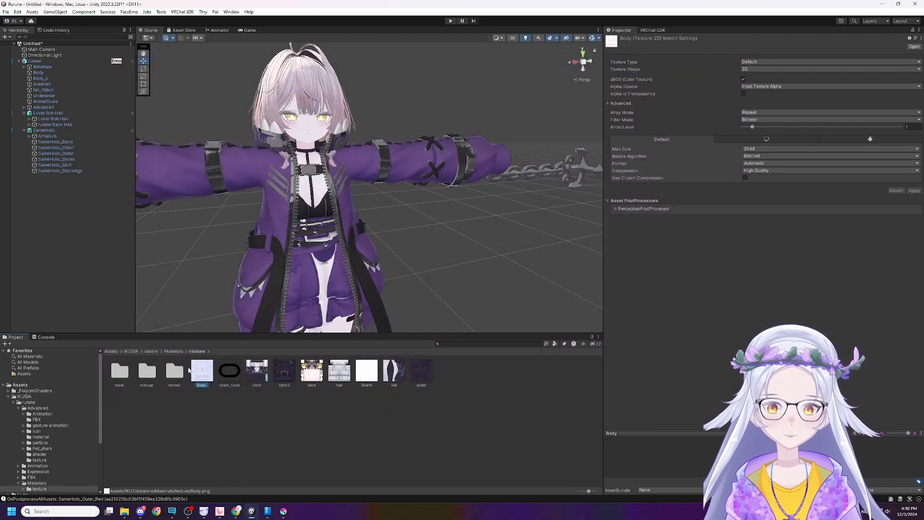
pyautogui.rightClick(220, 403)
pyautogui.click(306, 143)
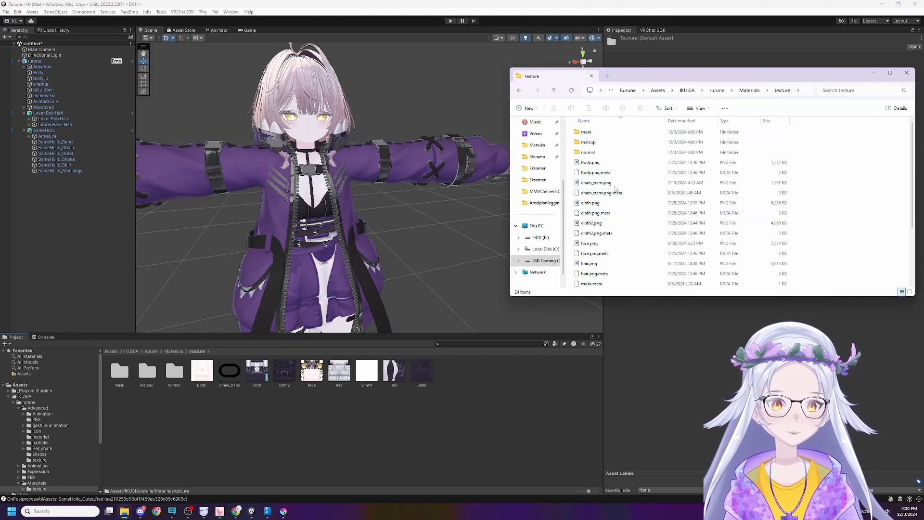
pyautogui.rightClick(623, 164)
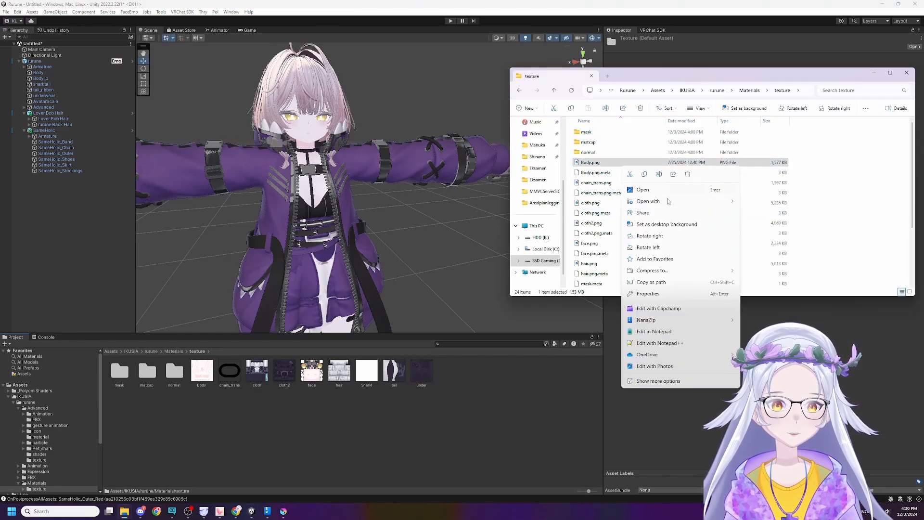
pyautogui.moveTo(670, 201)
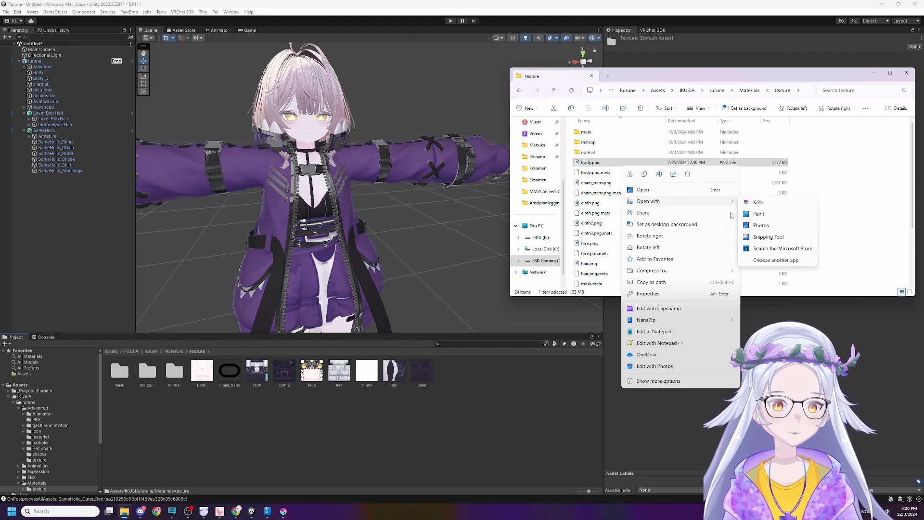
pyautogui.click(763, 206)
pyautogui.moveTo(312, 3); pyautogui.dragTo(331, 55)
pyautogui.moveTo(670, 165); pyautogui.dragTo(391, 173)
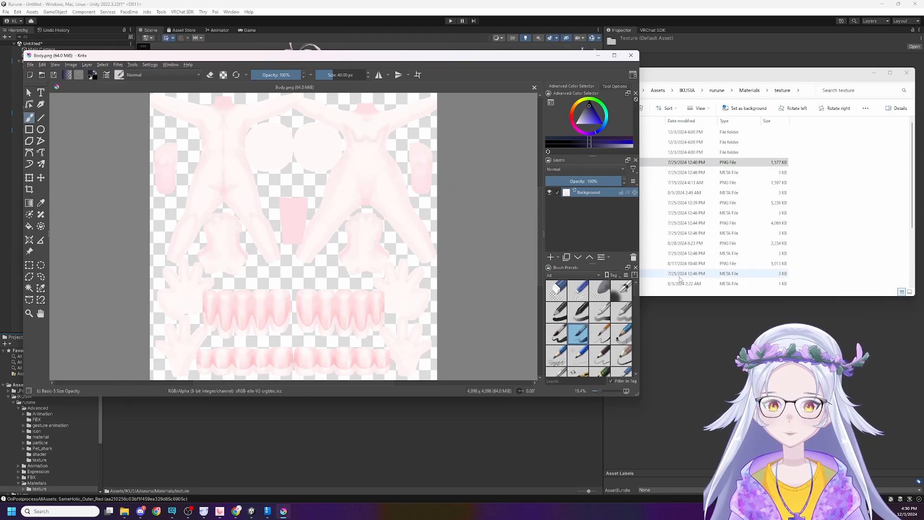
# Insert n_bodyTYPE1.png from the custom skin folder into Body.png as a new layer, and save the PNG with the default options.
pyautogui.click(680, 280)
pyautogui.hotkey('alt', 'Tab')
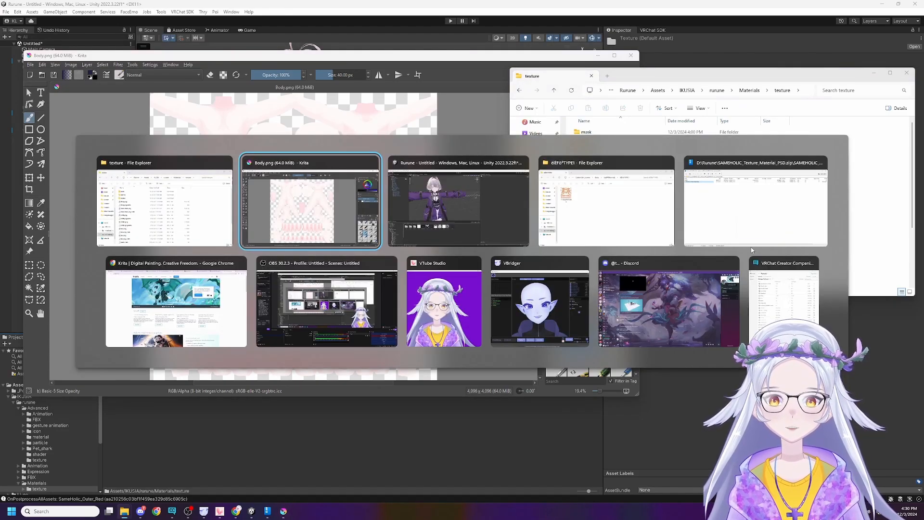
pyautogui.click(583, 161)
pyautogui.moveTo(582, 139); pyautogui.dragTo(465, 215)
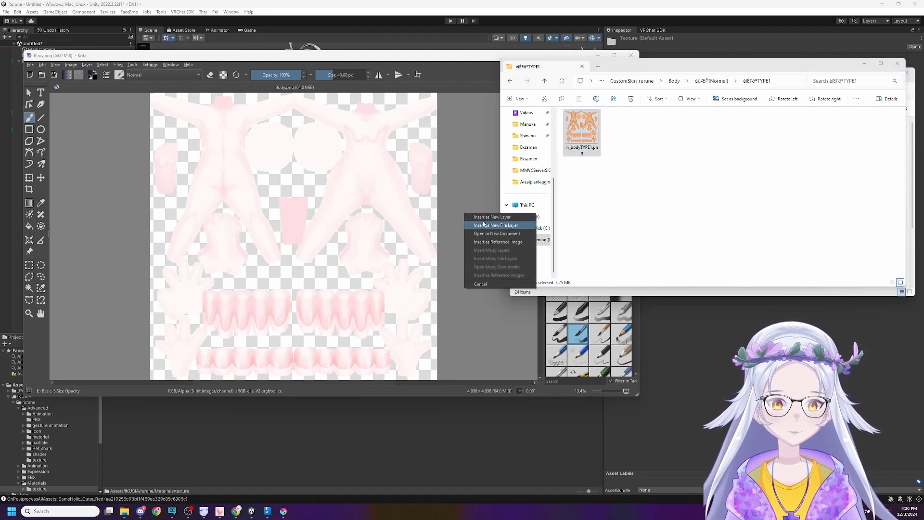
pyautogui.click(492, 217)
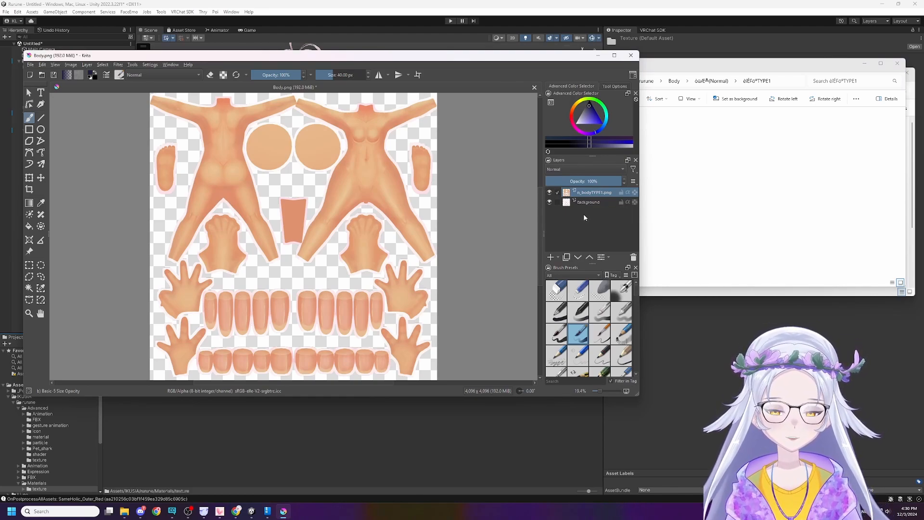
pyautogui.hotkey('ctrl', 's')
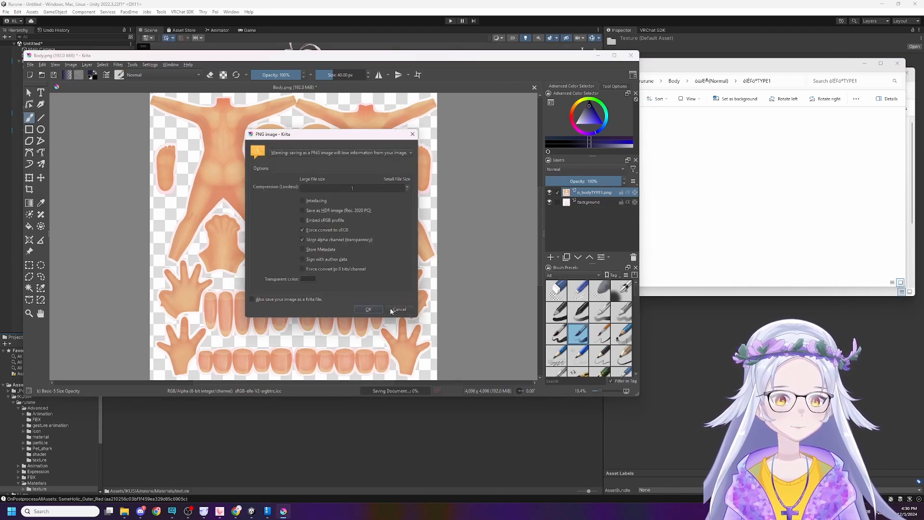
pyautogui.click(368, 309)
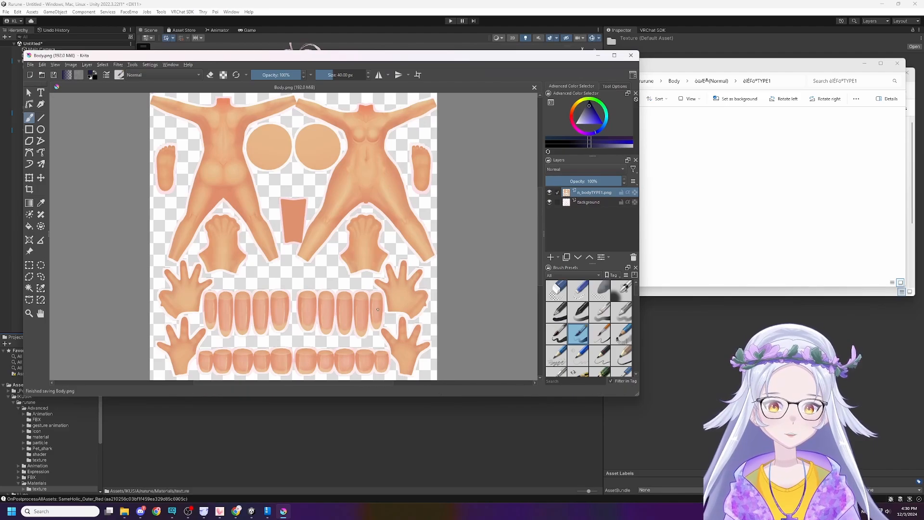
# Switch back to Unity and examine the avatar's body skin and face up close with the edited Body texture.
pyautogui.click(250, 438)
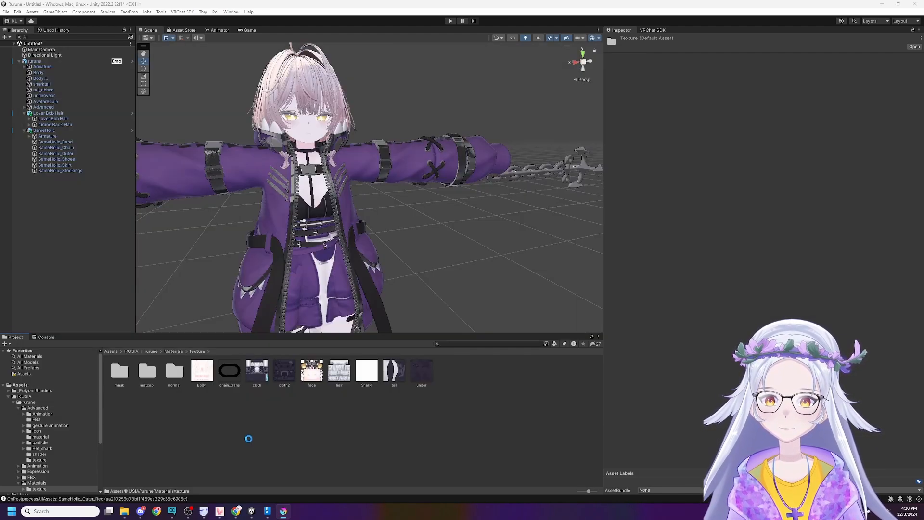
pyautogui.moveTo(371, 247)
pyautogui.mouseDown(button='right')
pyautogui.moveTo(343, 271)
pyautogui.moveTo(344, 328)
pyautogui.moveTo(343, 220)
pyautogui.moveTo(361, 235)
pyautogui.moveTo(355, 253)
pyautogui.moveTo(363, 245)
pyautogui.mouseUp(button='right')
pyautogui.press('w')
pyautogui.press('s')
pyautogui.press('w')
pyautogui.press('s')
pyautogui.press('w')
pyautogui.press('s')
# Switch to File Explorer and open the TYPE1 folder under the Normal face textures of CustomSkin_rurune.
pyautogui.hotkey('alt', 'Tab')
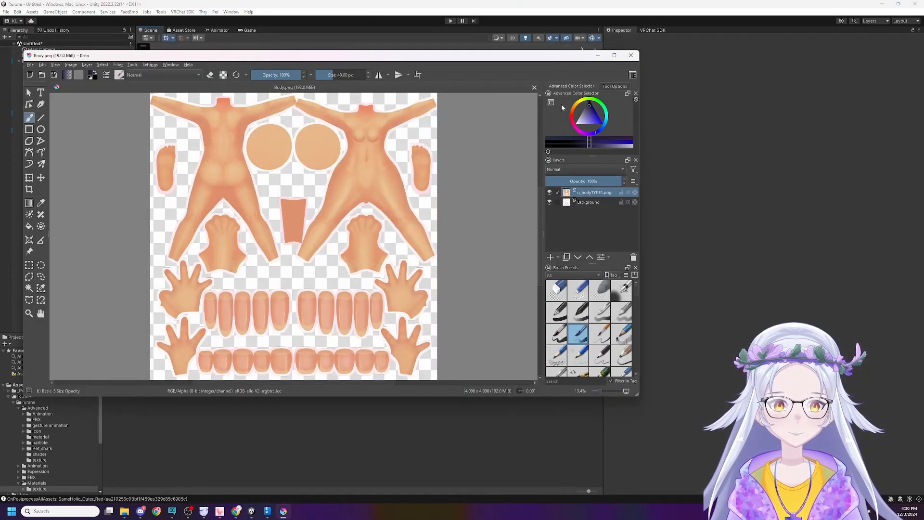
pyautogui.hotkey('alt', 'Tab')
pyautogui.hotkey('alt', 'Tab')
pyautogui.hotkey('alt', 'Tab')
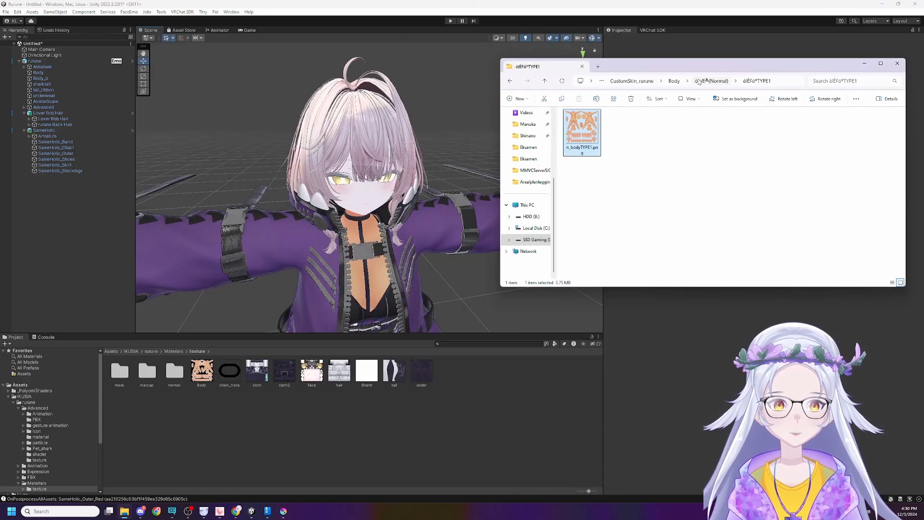
pyautogui.click(693, 81)
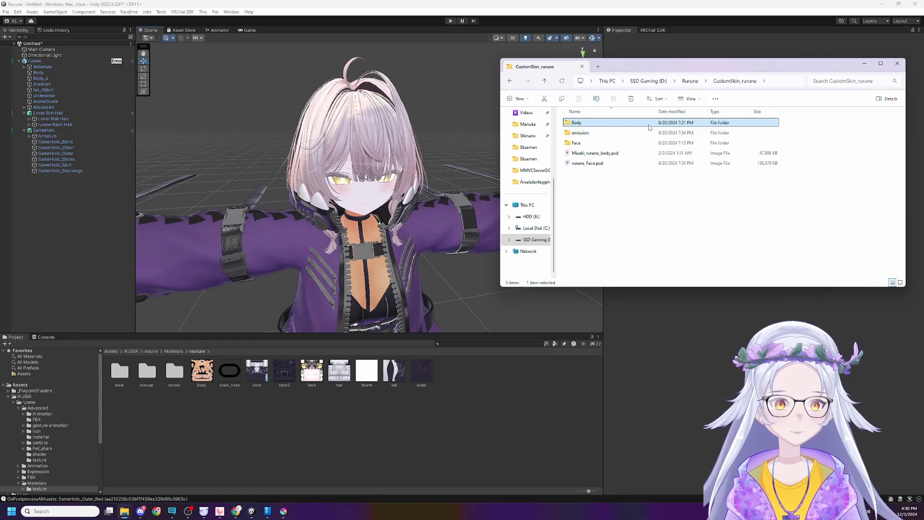
pyautogui.click(615, 145)
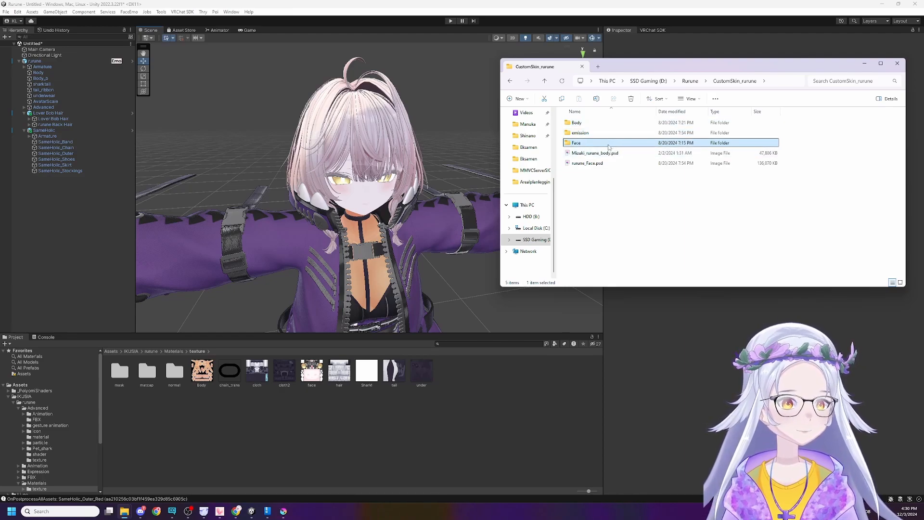
pyautogui.doubleClick(609, 147)
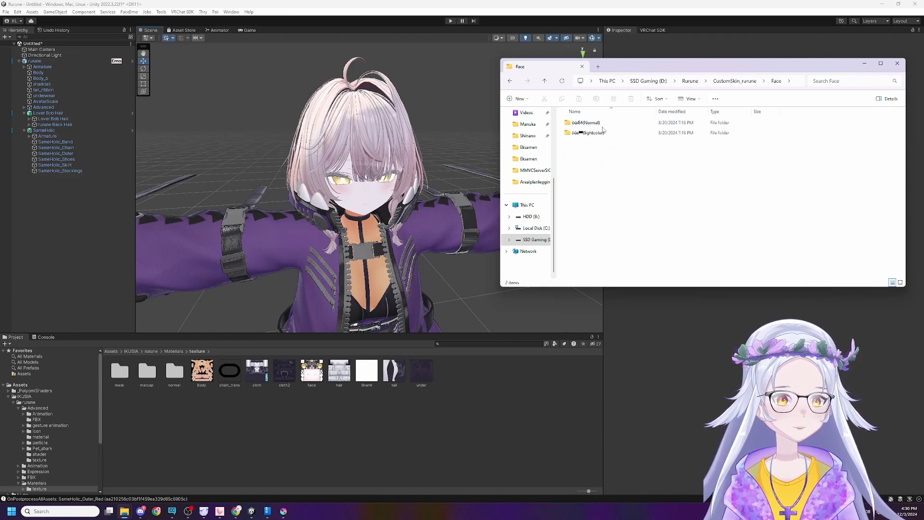
pyautogui.click(599, 124)
pyautogui.doubleClick(599, 124)
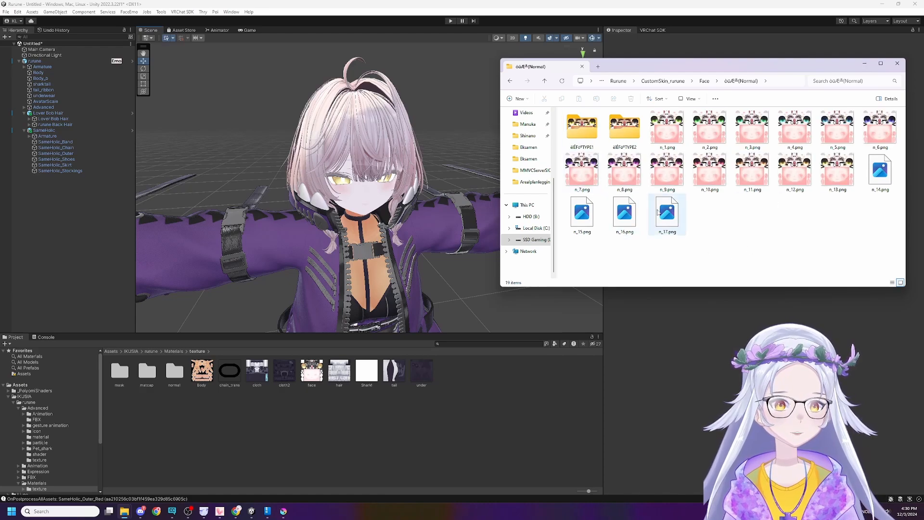
pyautogui.doubleClick(589, 132)
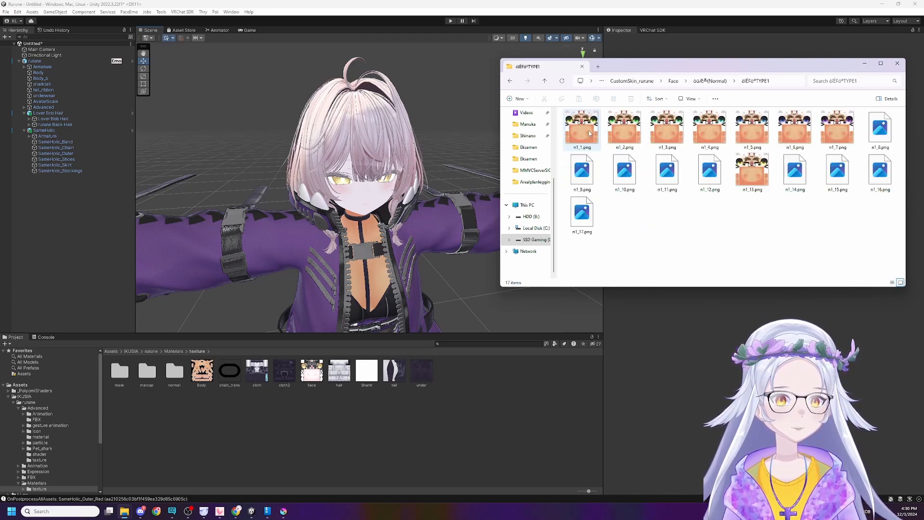
# Compare the n1 face texture variants in the TYPE1 folder to choose an eye and skin colour.
pyautogui.click(589, 134)
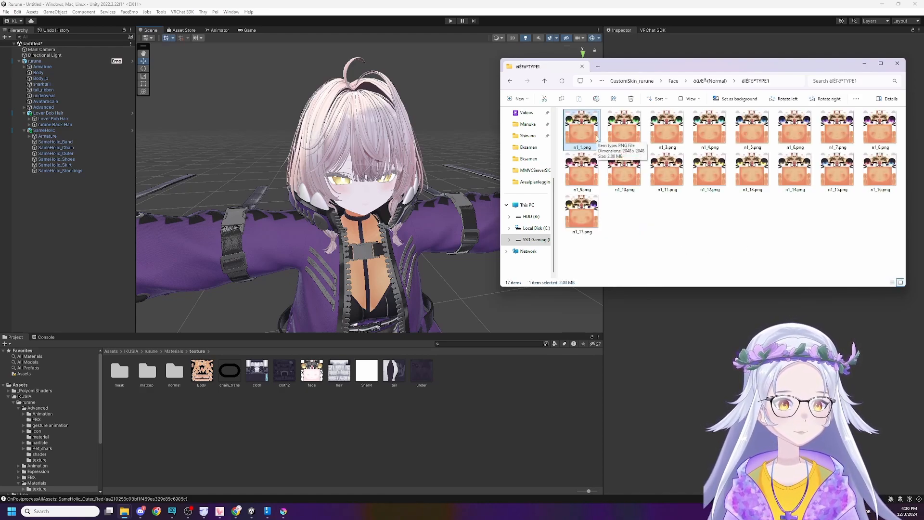
pyautogui.click(625, 171)
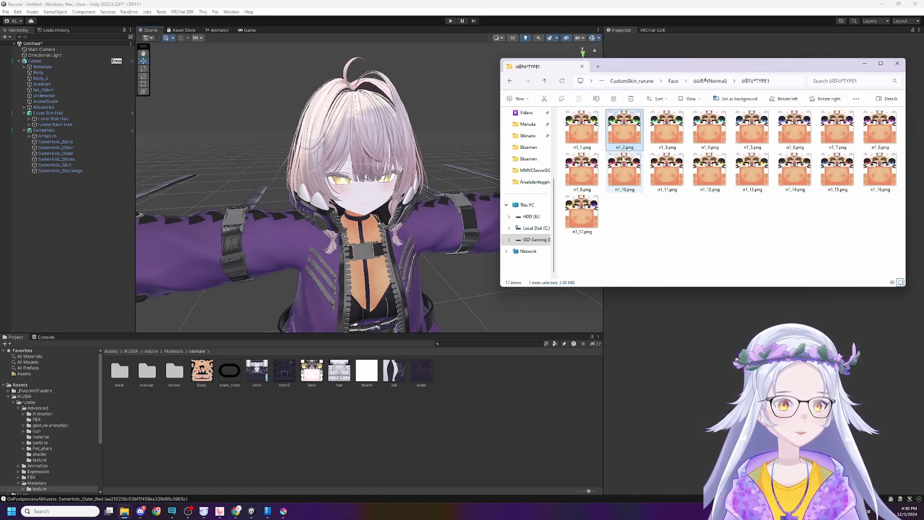
pyautogui.click(873, 163)
pyautogui.click(829, 182)
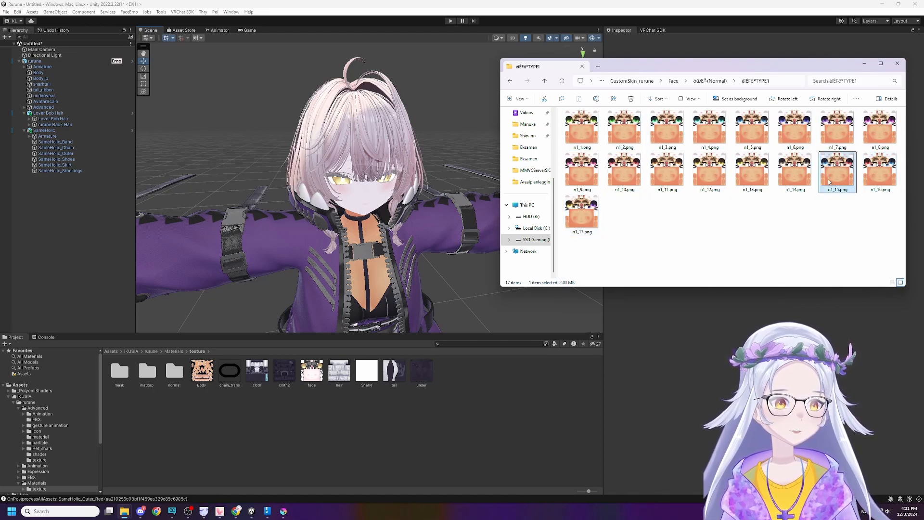
pyautogui.click(880, 183)
pyautogui.press('Right')
pyautogui.press('Left')
pyautogui.press('Left')
pyautogui.press('Up')
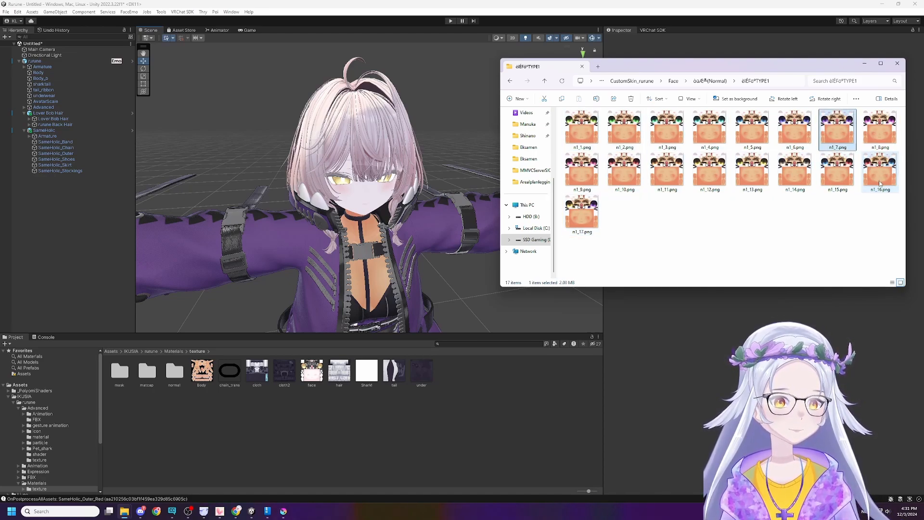
pyautogui.press('Left')
pyautogui.press('Left')
pyautogui.press('Left')
pyautogui.press('Left')
pyautogui.press('Left')
pyautogui.press('Left')
pyautogui.press('Right')
pyautogui.press('Right')
pyautogui.press('Right')
pyautogui.press('Right')
pyautogui.press('Right')
pyautogui.press('Right')
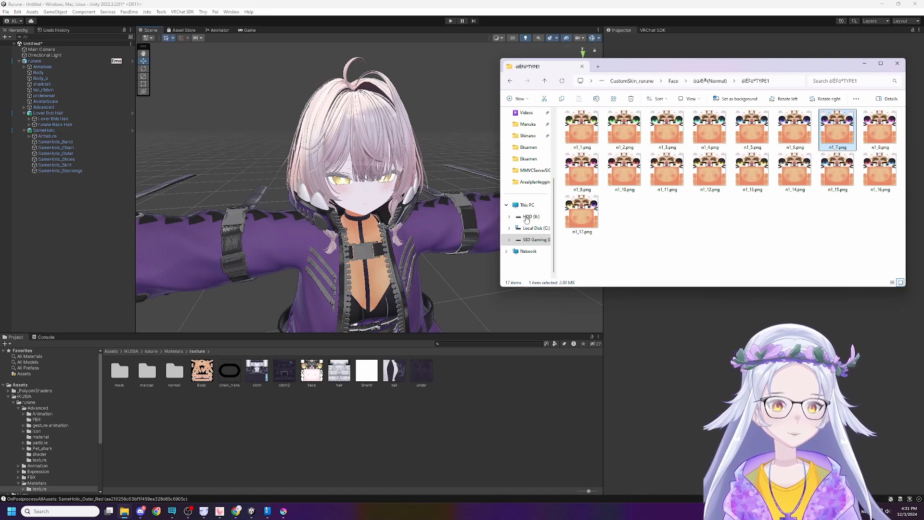
# Switch to Unity, show the face texture in File Explorer and open face.png from there in Krita.
pyautogui.click(383, 413)
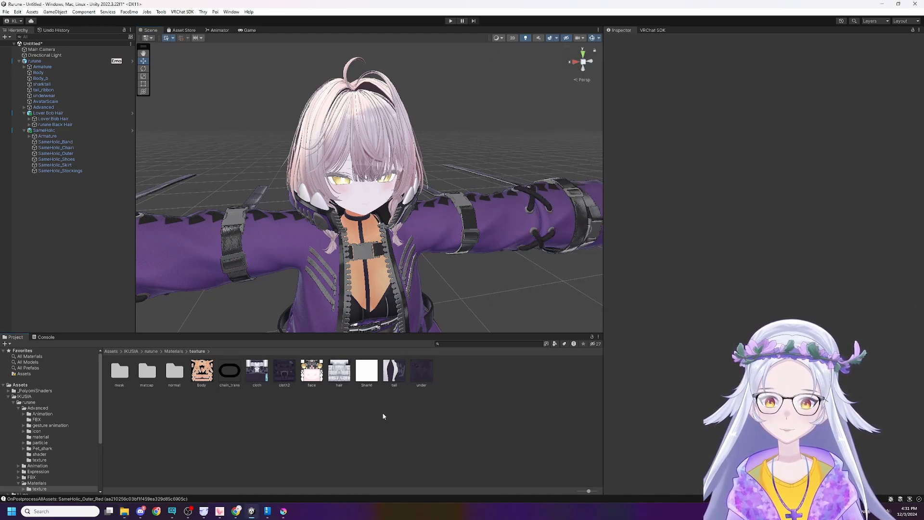
pyautogui.click(316, 381)
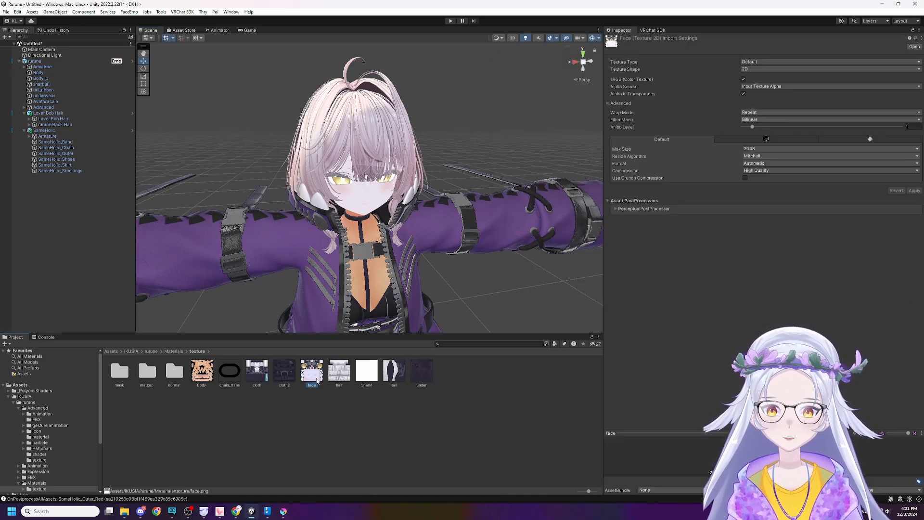
pyautogui.rightClick(317, 381)
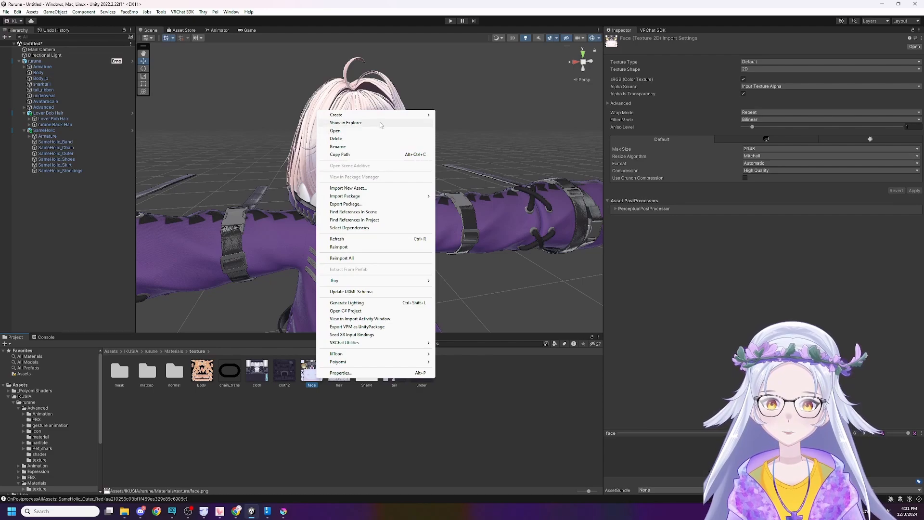
pyautogui.click(366, 123)
pyautogui.rightClick(624, 236)
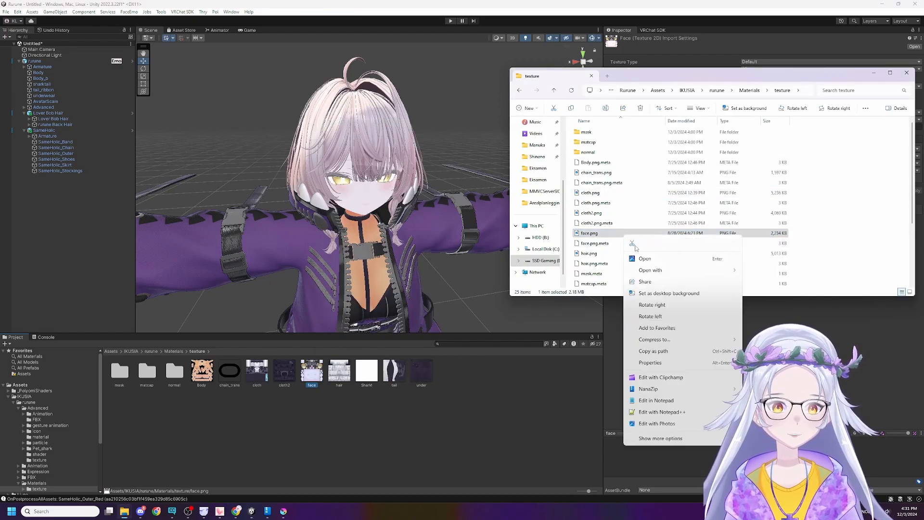
pyautogui.moveTo(698, 270)
pyautogui.click(762, 274)
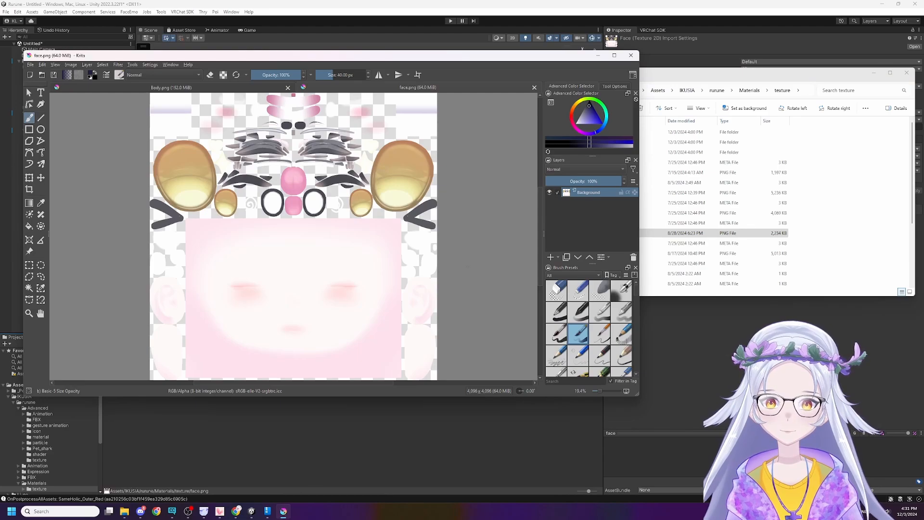
# Insert n1_6.png from the TYPE1 face texture folder into face.png as a new layer.
pyautogui.hotkey('alt', 'Tab')
pyautogui.hotkey('alt', 'Tab')
pyautogui.click(605, 211)
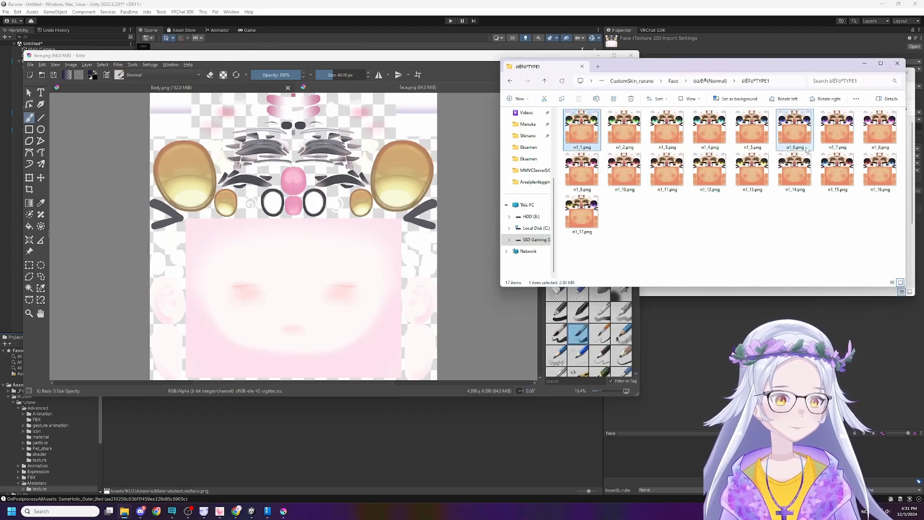
pyautogui.click(827, 141)
pyautogui.moveTo(796, 137); pyautogui.dragTo(385, 268)
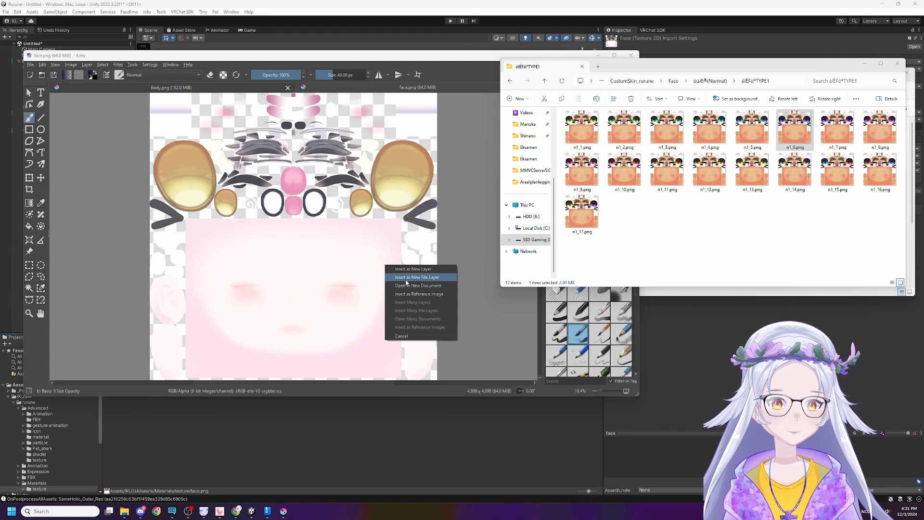
pyautogui.click(430, 272)
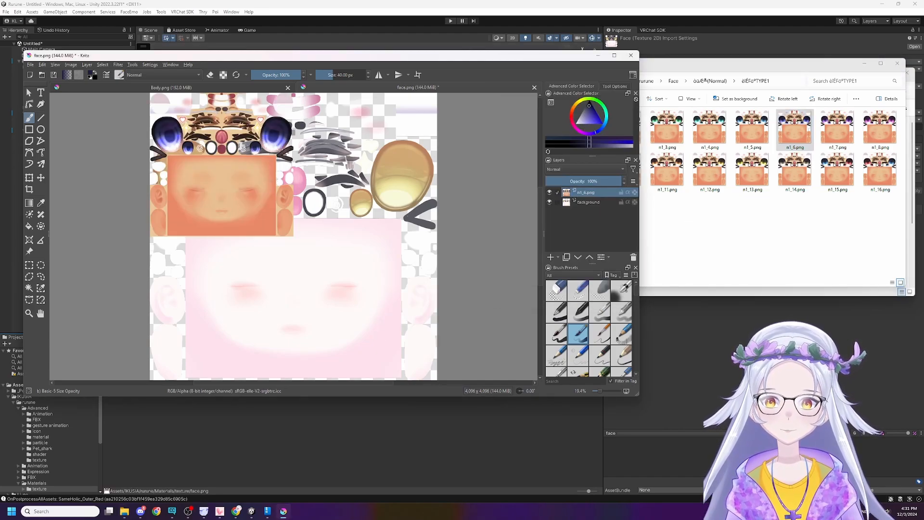
pyautogui.rightClick(595, 195)
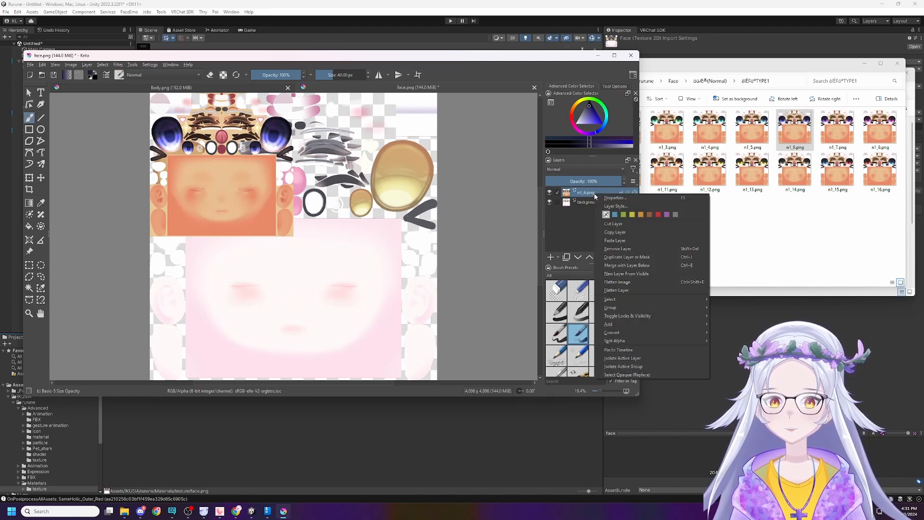
pyautogui.rightClick(218, 130)
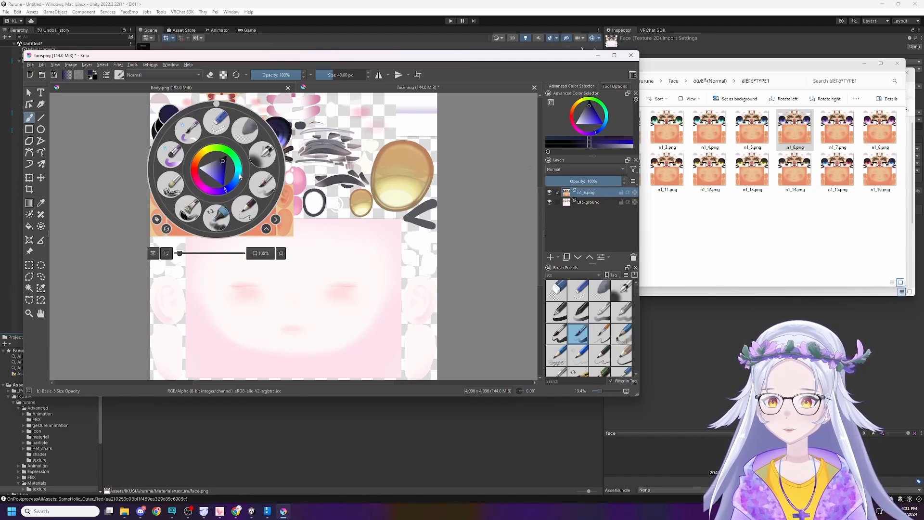
pyautogui.click(29, 189)
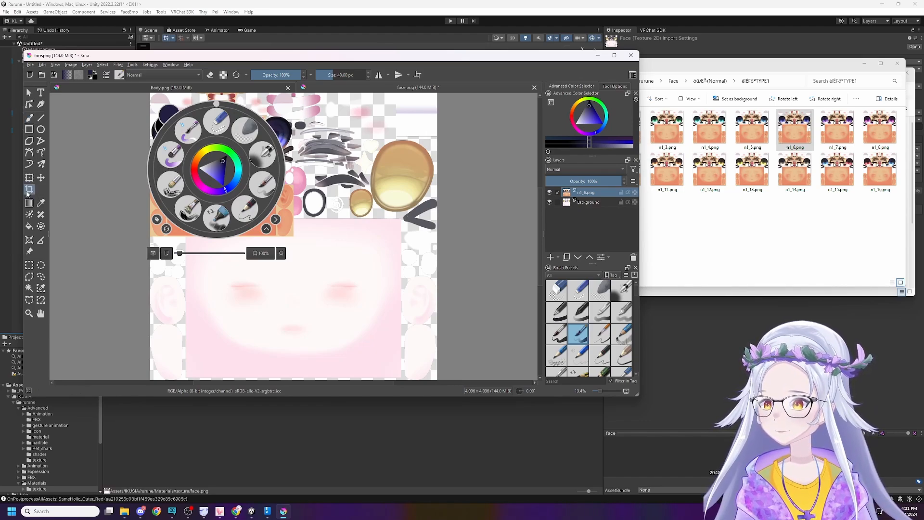
pyautogui.click(271, 223)
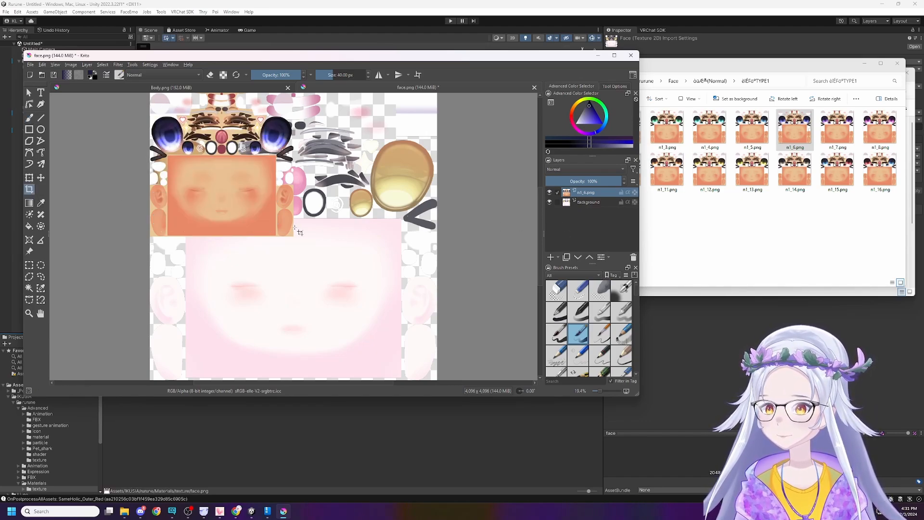
pyautogui.click(271, 223)
# Switch to Unity and check the contents of the normal subfolder in the rurune texture folder.
pyautogui.click(458, 439)
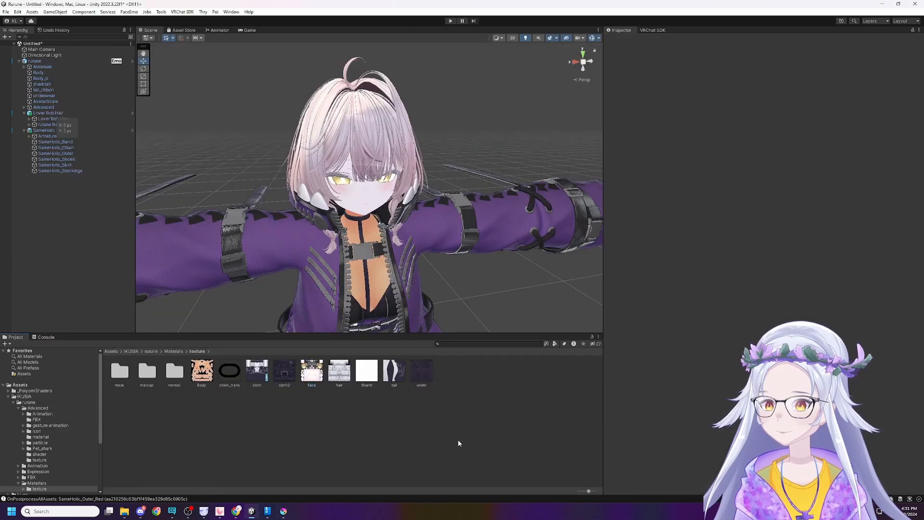
pyautogui.hotkey('alt', 'Tab')
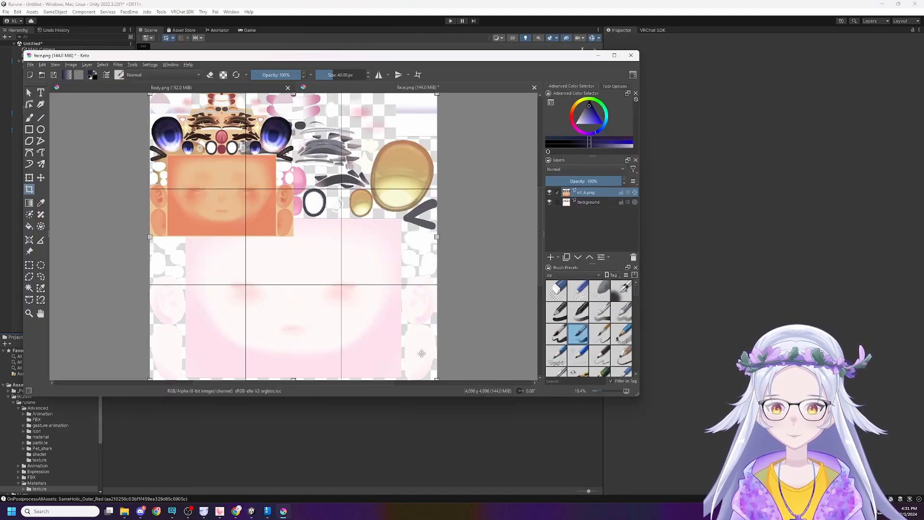
pyautogui.hotkey('alt', 'Tab')
pyautogui.press('Tab')
pyautogui.click(466, 427)
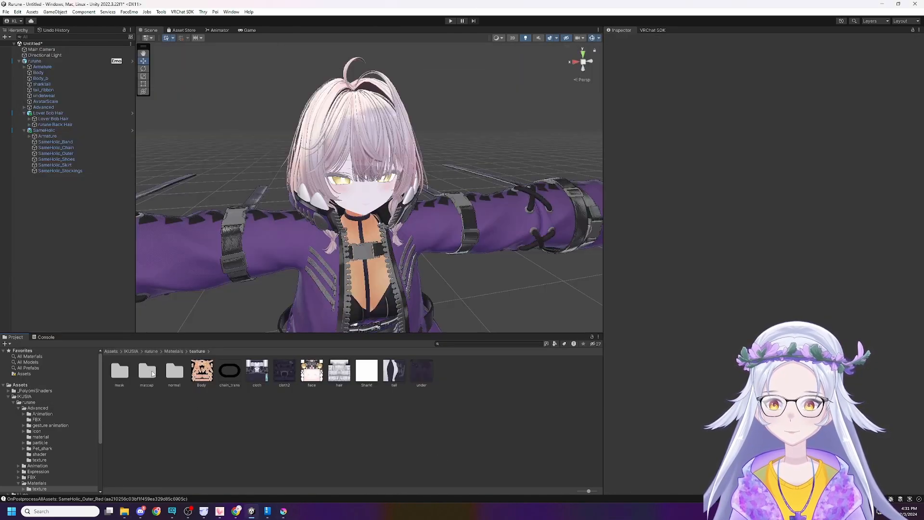
pyautogui.doubleClick(176, 369)
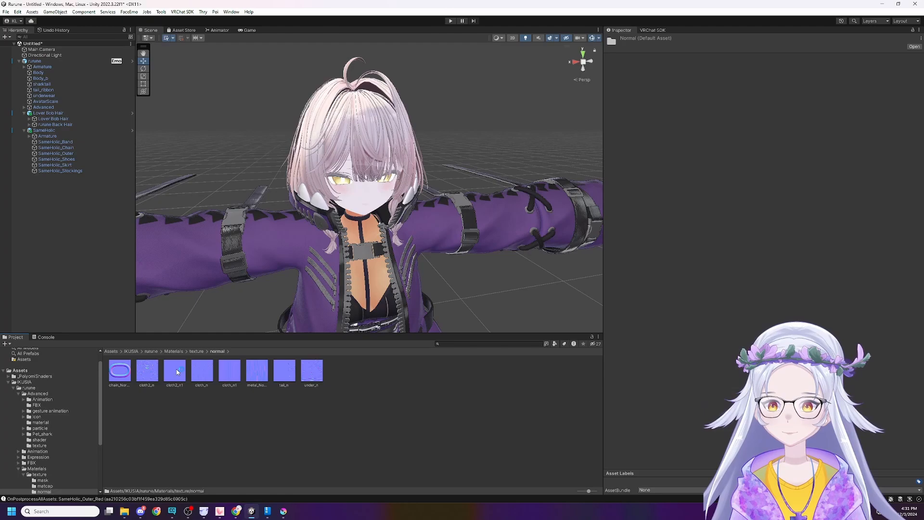
pyautogui.click(194, 351)
# Return to Krita and undo the insertion of the n1_6.png layer in face.png.
pyautogui.hotkey('alt', 'Tab')
pyautogui.hotkey('alt', 'Tab')
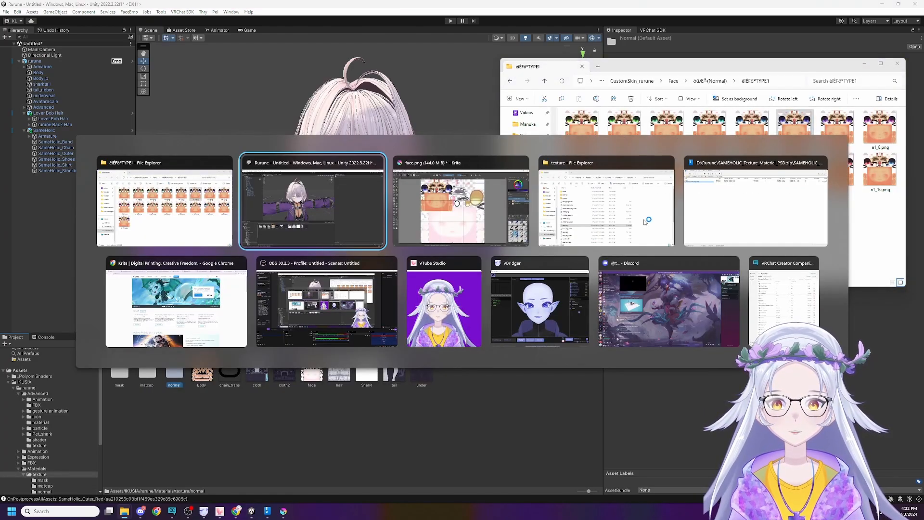
pyautogui.hotkey('alt', 'Tab')
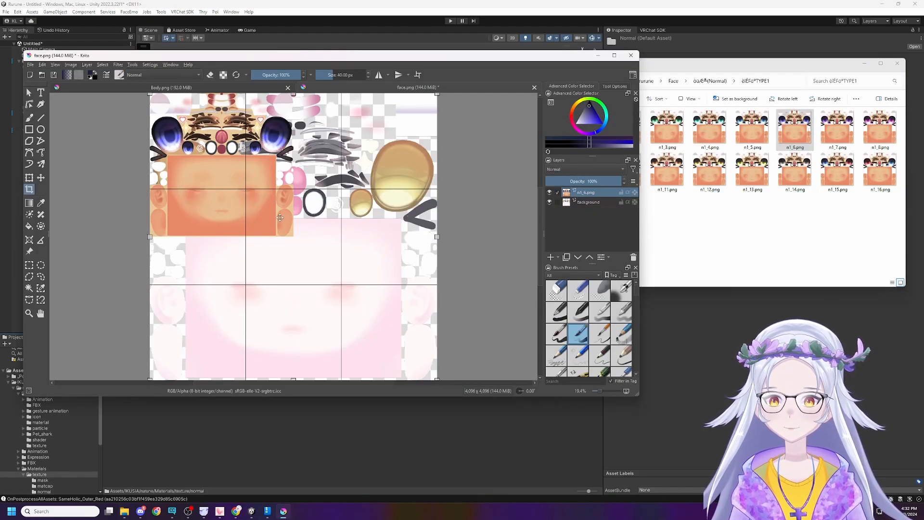
pyautogui.hotkey('ctrl', 'z')
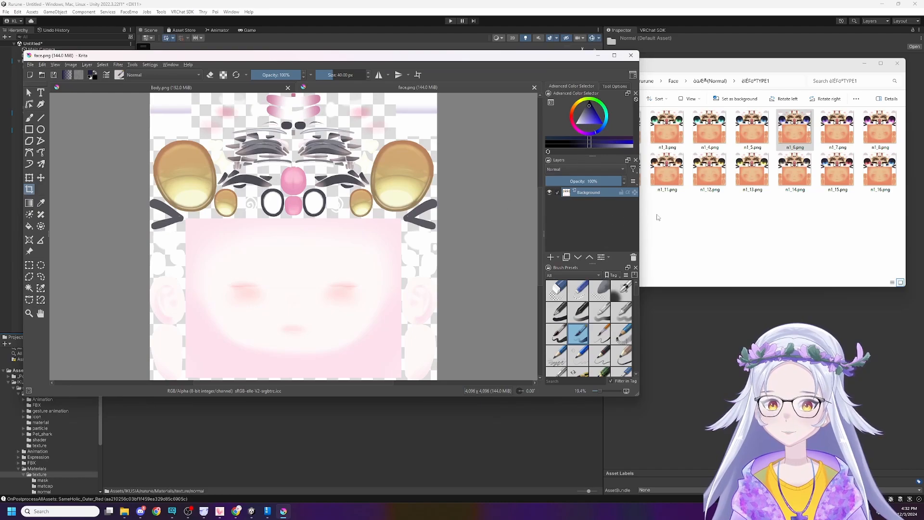
# Import n1_6.png from the TYPE1 face folder in File Explorer into Unity's rurune texture folder.
pyautogui.click(658, 218)
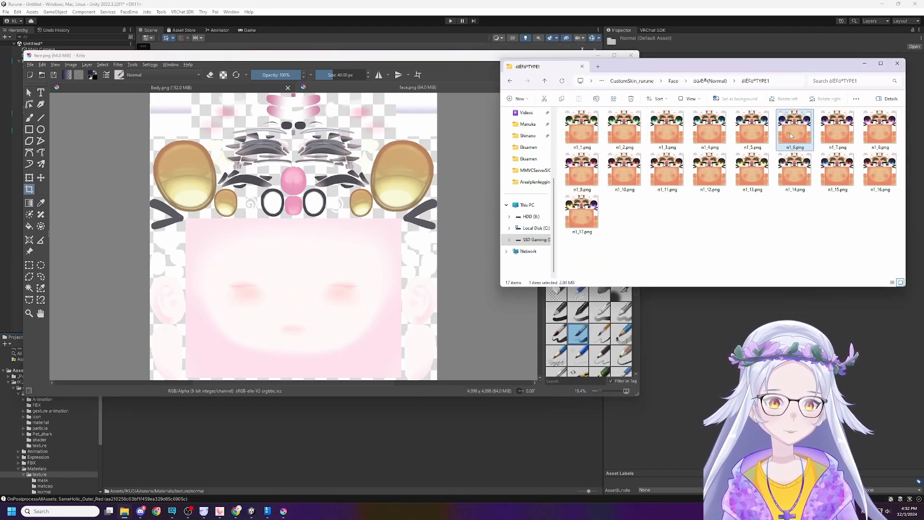
pyautogui.click(404, 406)
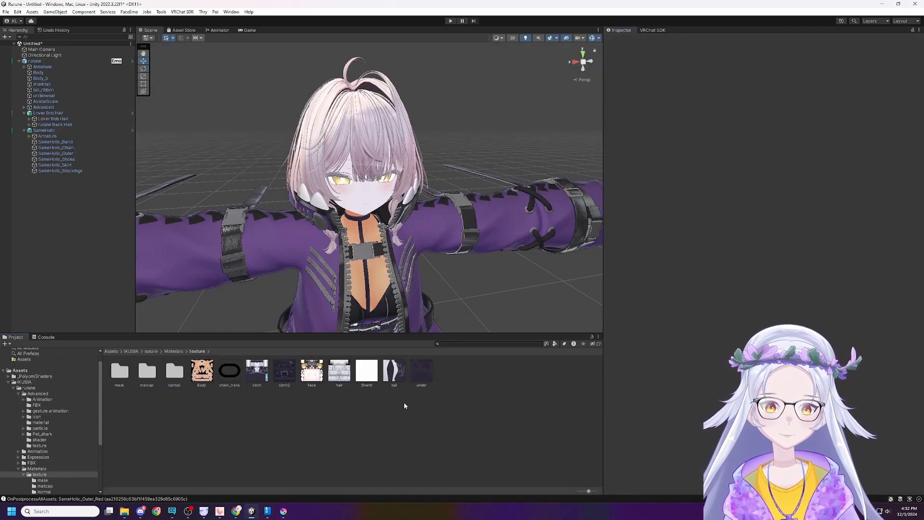
pyautogui.click(321, 372)
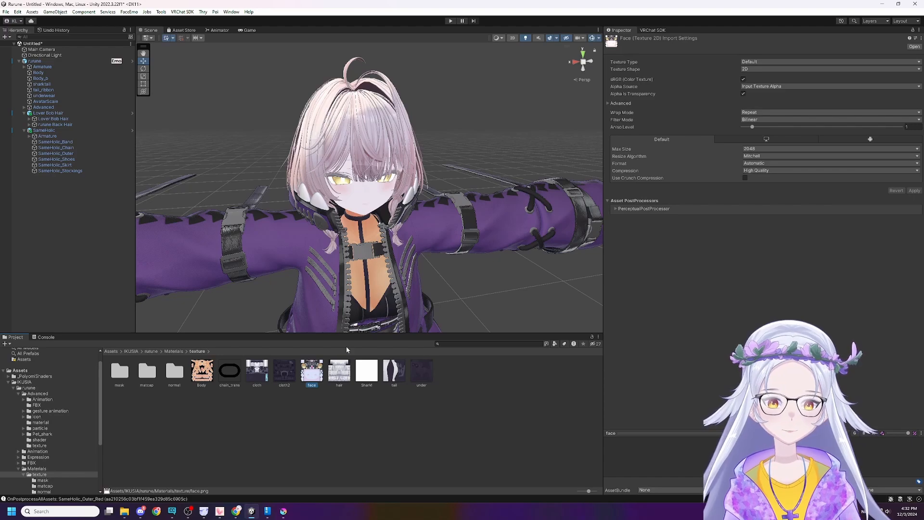
pyautogui.hotkey('alt', 'Tab')
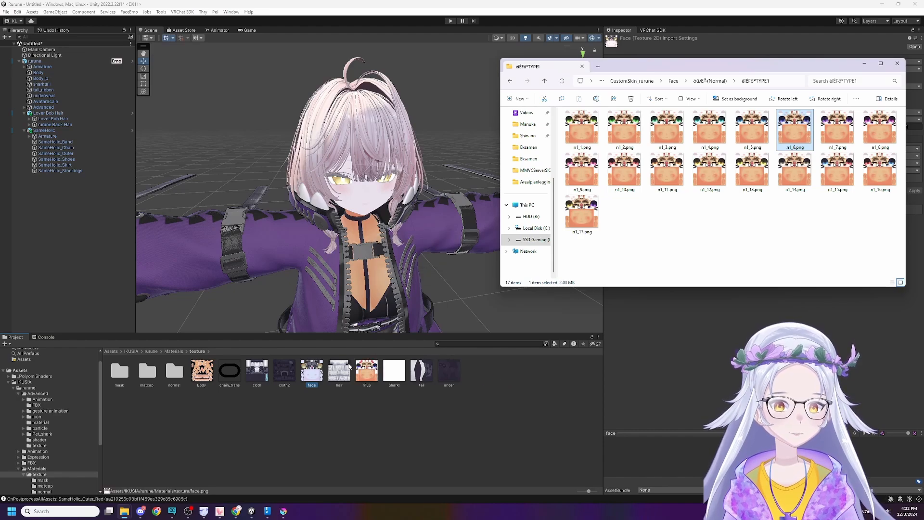
# Delete the original face texture from the Unity project and rename the n1_6 texture as face.
pyautogui.click(317, 377)
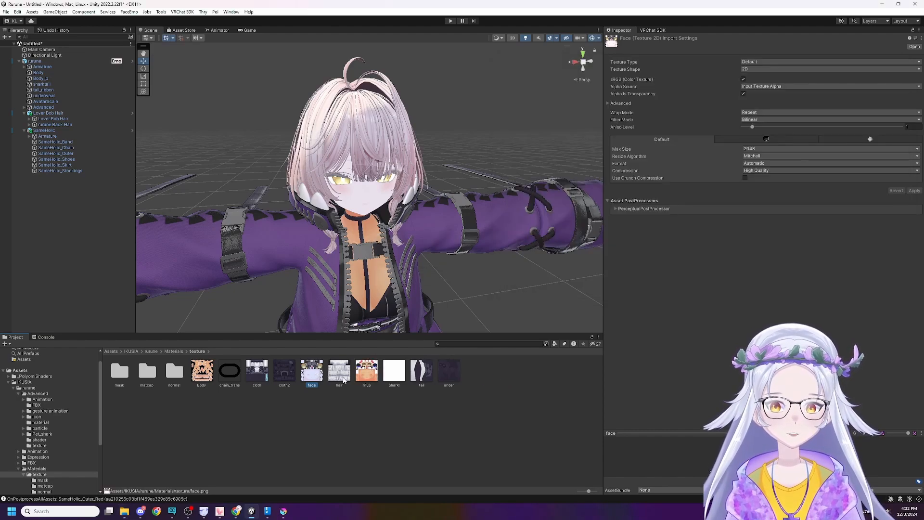
pyautogui.press('Delete')
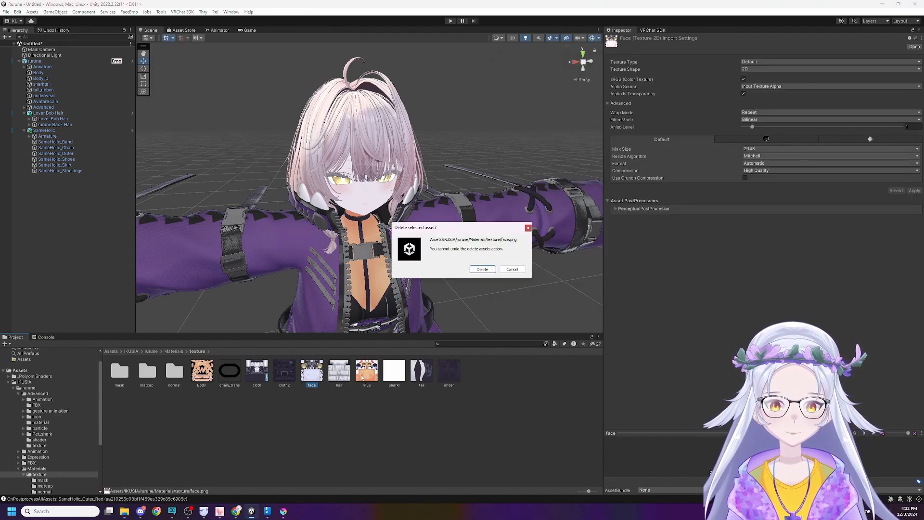
pyautogui.click(482, 272)
pyautogui.click(329, 380)
pyautogui.write('face')
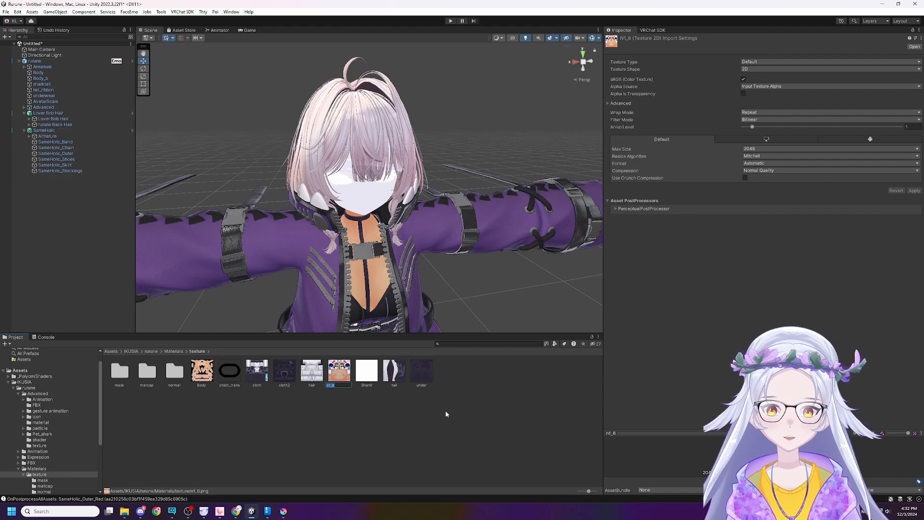
pyautogui.press('Return')
pyautogui.click(477, 437)
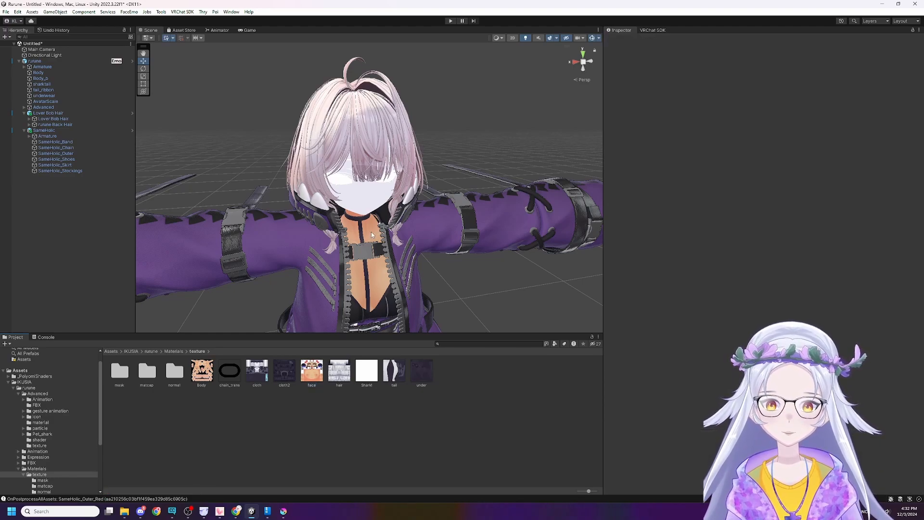
# Find the body material in the rurune Materials folder and expand its Base Setting and Main Color / Alpha settings.
pyautogui.click(363, 200)
pyautogui.click(507, 285)
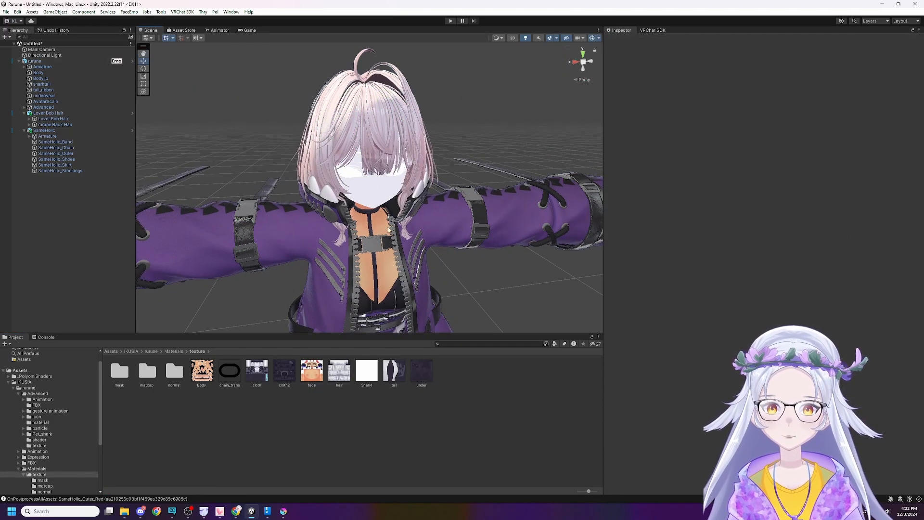
pyautogui.click(173, 351)
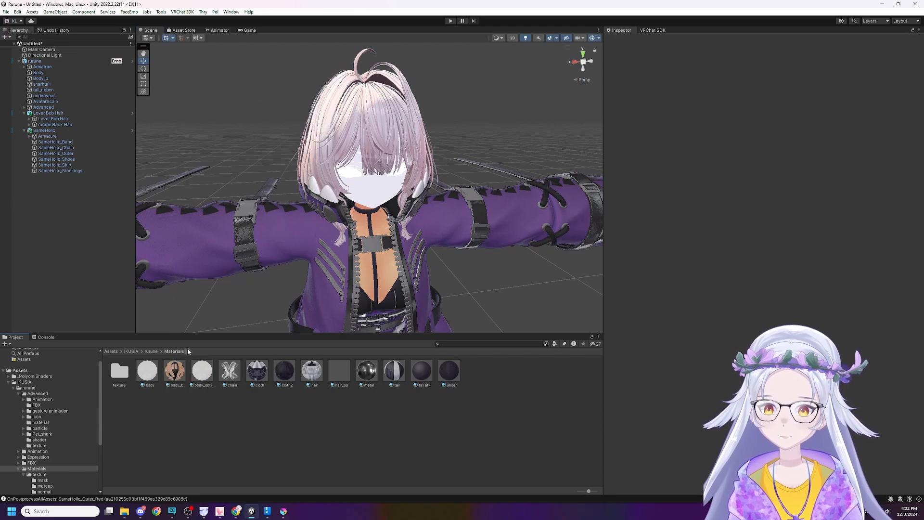
pyautogui.click(167, 372)
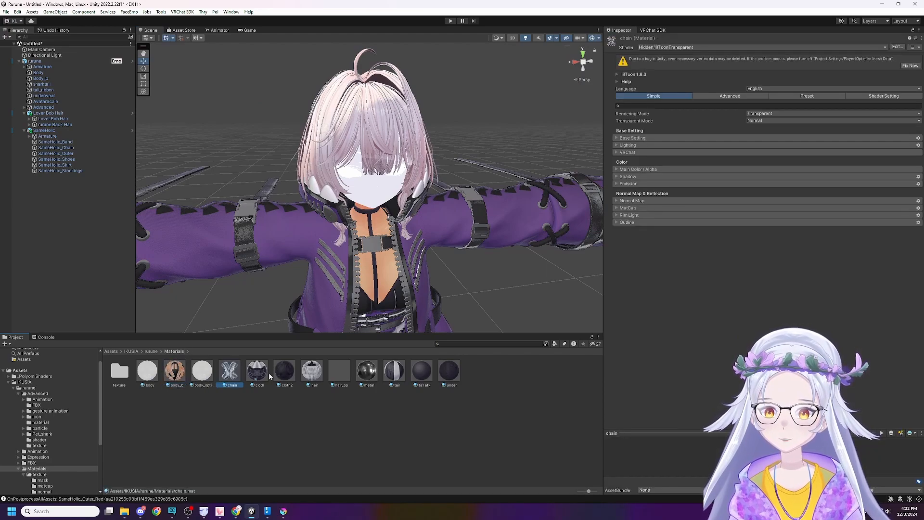
pyautogui.click(355, 376)
pyautogui.click(336, 373)
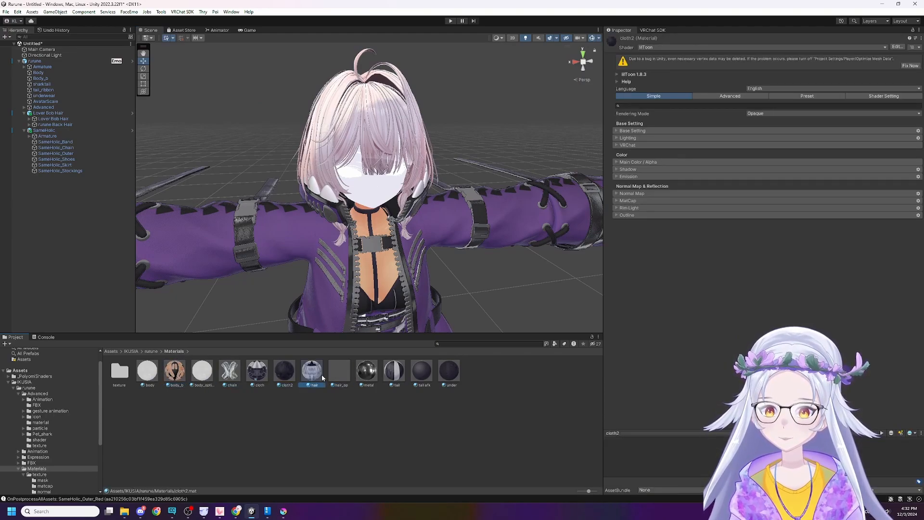
pyautogui.click(144, 373)
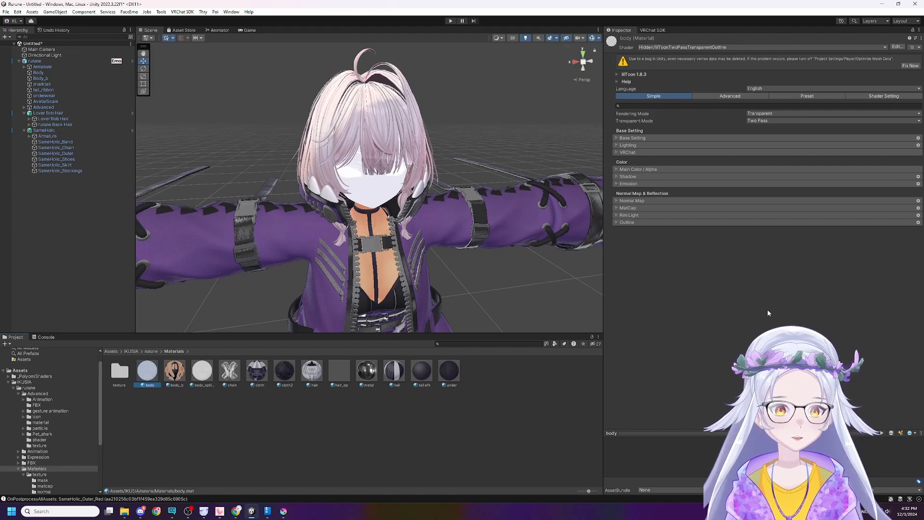
pyautogui.click(617, 138)
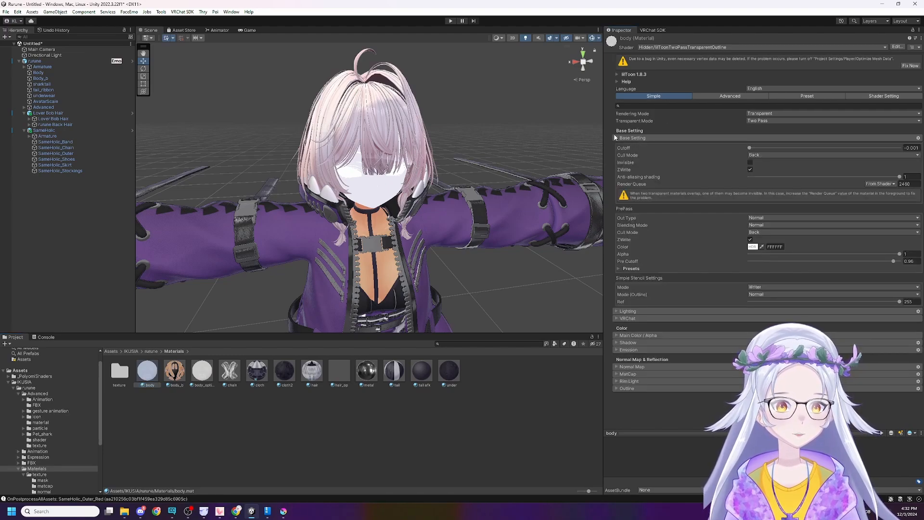
pyautogui.click(617, 336)
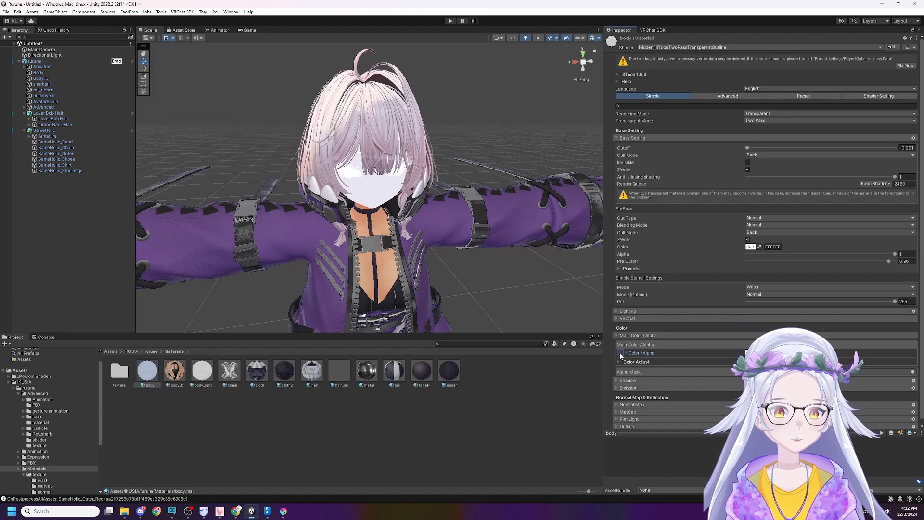
# Select the avatar's Body object and locate the material assigned to its Element 0 slot.
pyautogui.doubleClick(123, 369)
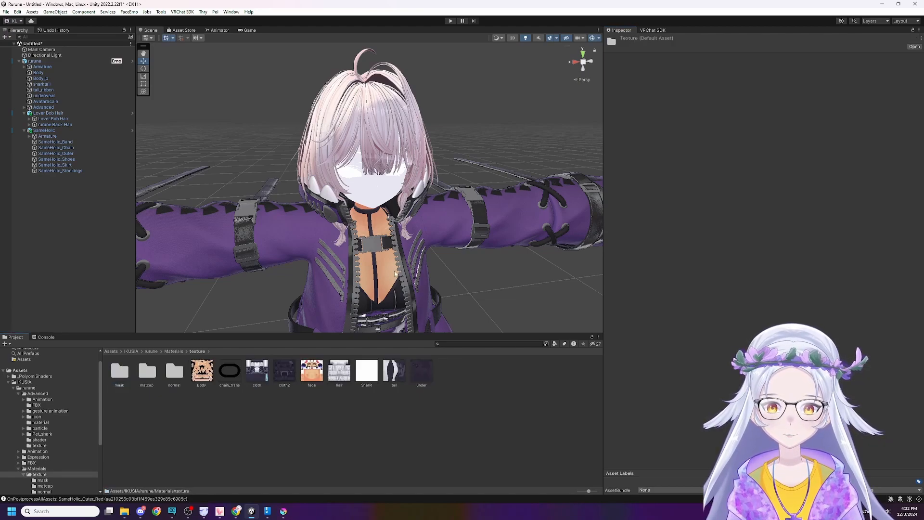
pyautogui.click(378, 202)
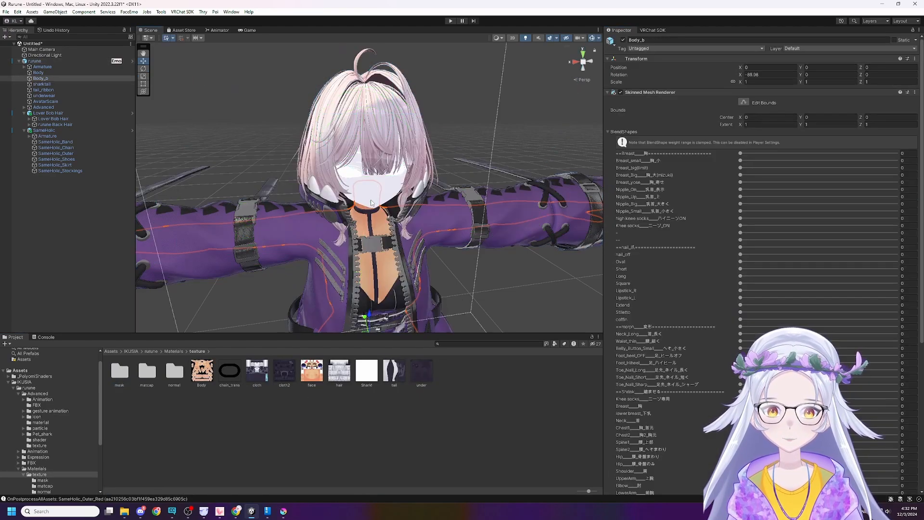
pyautogui.click(388, 179)
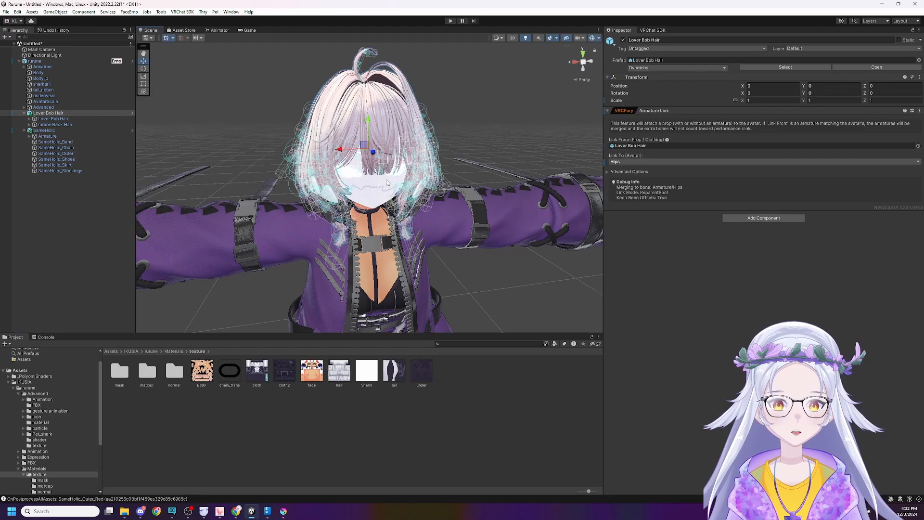
pyautogui.click(540, 141)
pyautogui.click(70, 73)
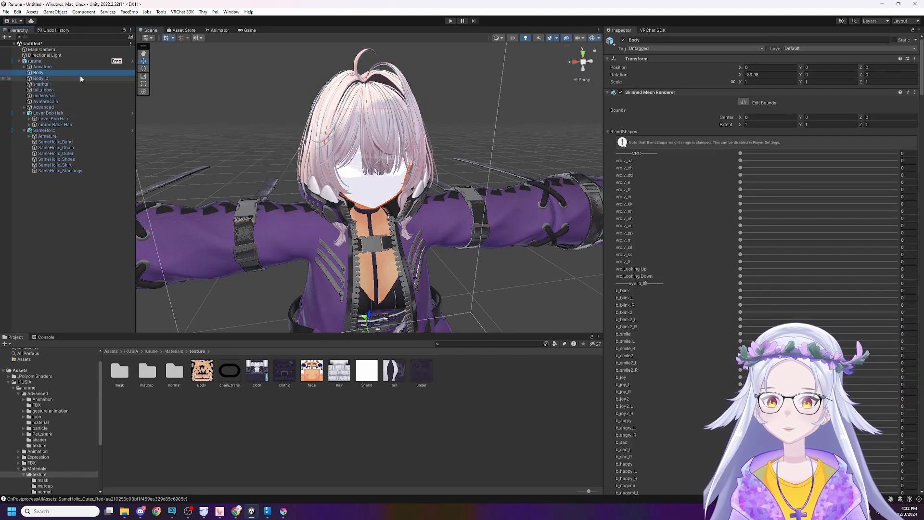
pyautogui.scroll(-20, 722, 368)
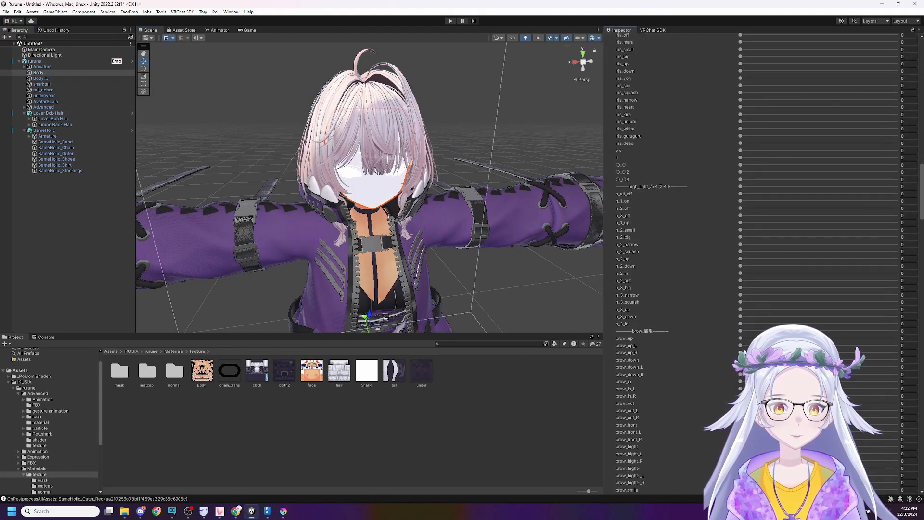
pyautogui.scroll(-12, 722, 368)
pyautogui.moveTo(921, 271); pyautogui.dragTo(917, 474)
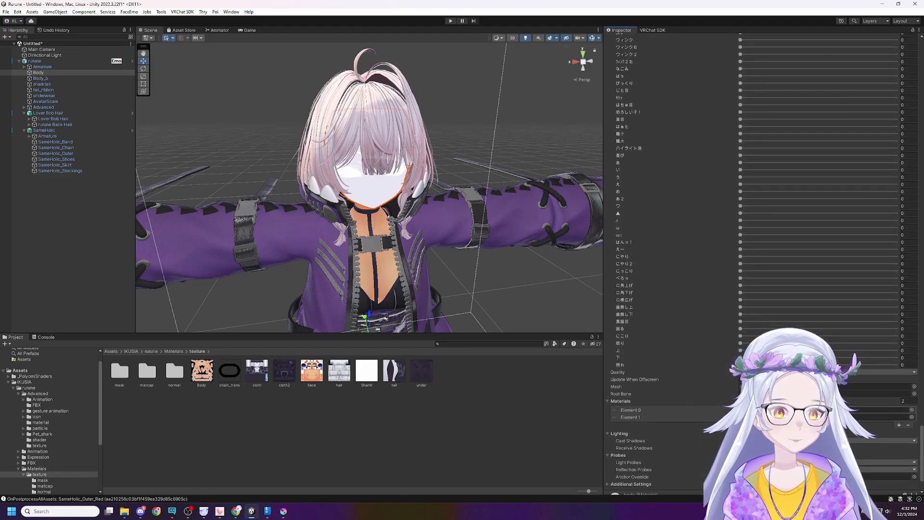
pyautogui.click(710, 408)
# Lock the Inspector on the body material and assign the face texture from the texture folder to its main color.
pyautogui.click(144, 372)
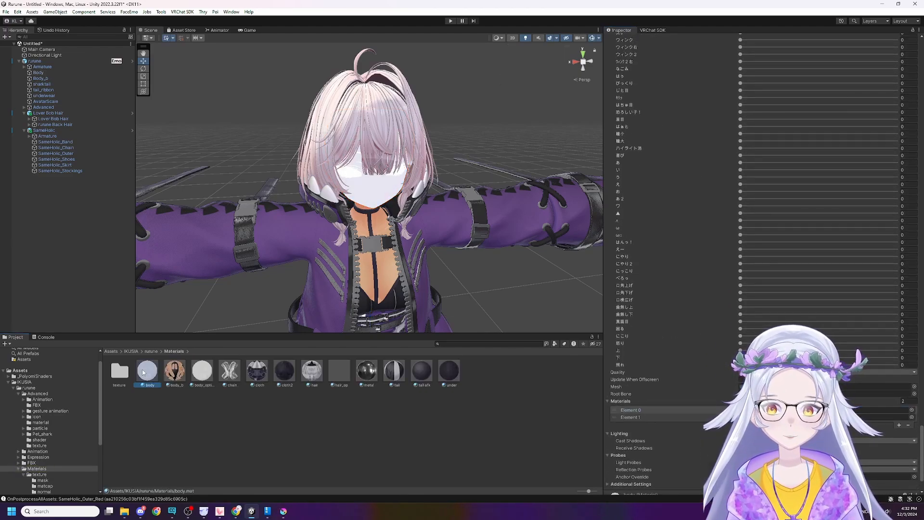
pyautogui.rightClick(128, 371)
pyautogui.click(145, 389)
pyautogui.click(145, 383)
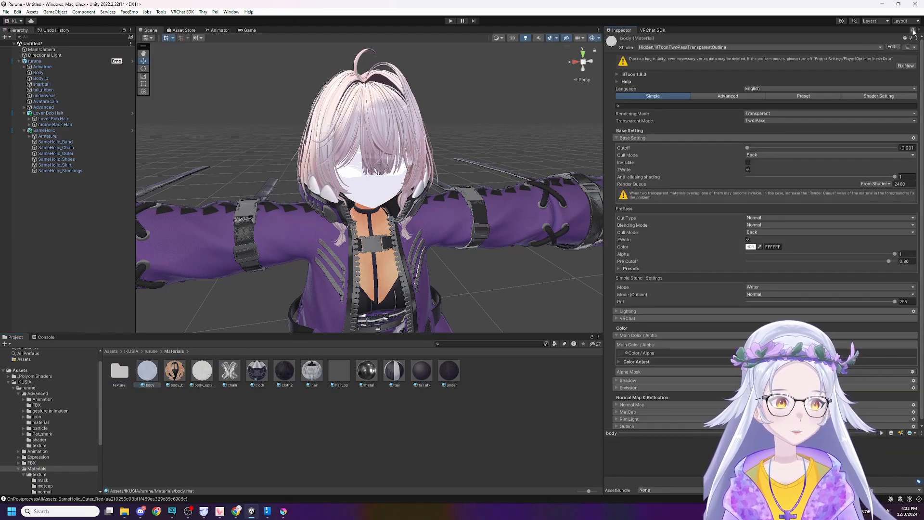
pyautogui.click(122, 376)
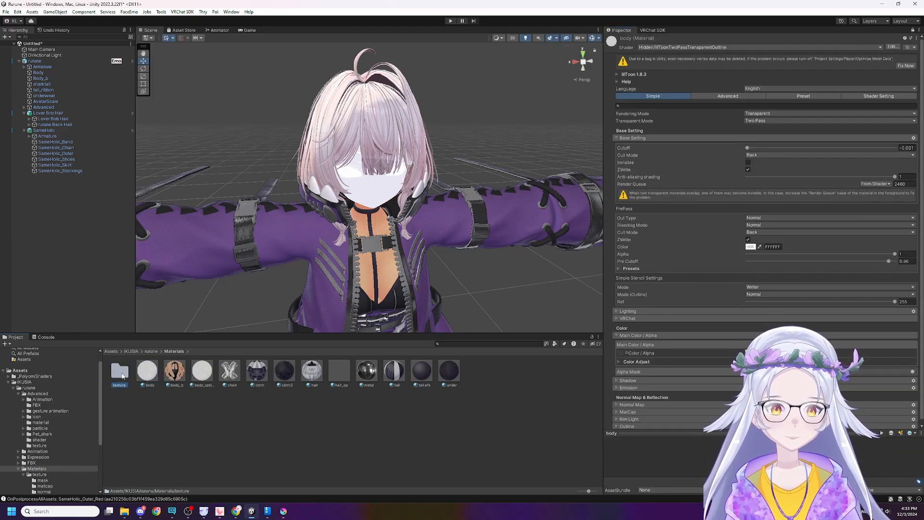
pyautogui.doubleClick(122, 376)
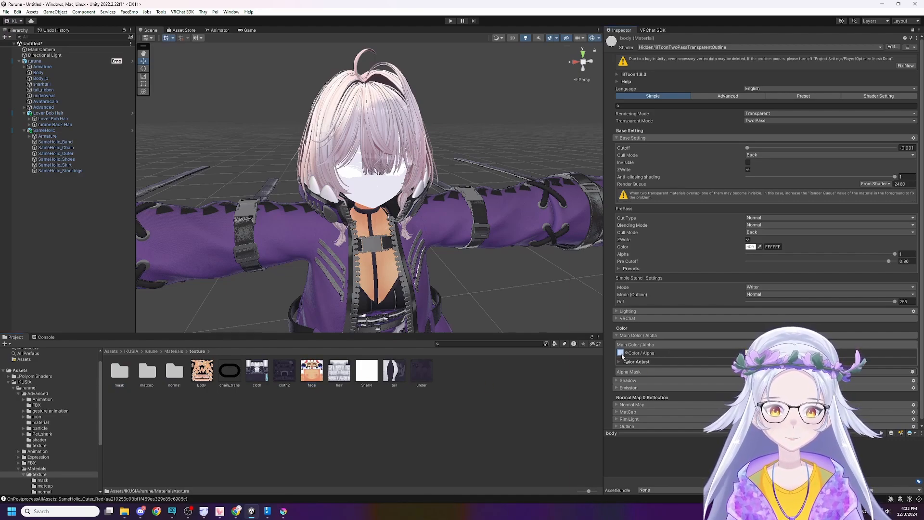
pyautogui.moveTo(622, 355); pyautogui.dragTo(621, 353)
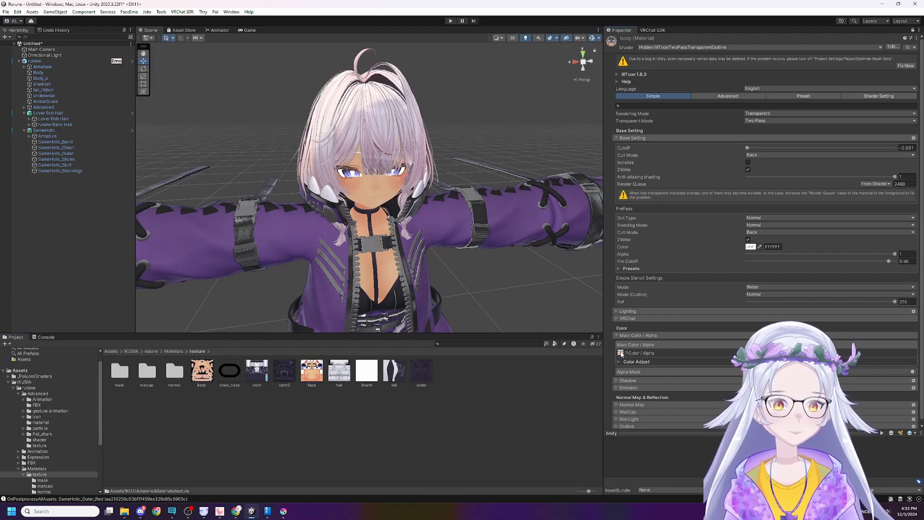
# Examine the avatar's face up close with the newly assigned texture.
pyautogui.moveTo(491, 279); pyautogui.dragTo(512, 306, button='right')
pyautogui.press('w')
pyautogui.press('s')
pyautogui.press('w')
pyautogui.press('s')
pyautogui.press('w')
pyautogui.press('s')
# Switch to Krita and close the face.png document.
pyautogui.hotkey('alt', 'Tab')
pyautogui.hotkey('alt', 'Tab')
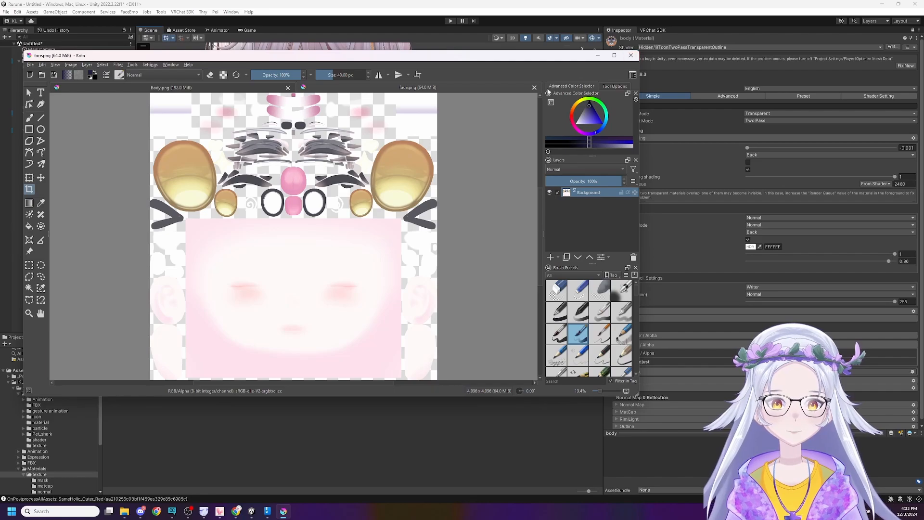
pyautogui.click(534, 87)
# Open n1_6.png from the TYPE1 face folder in File Explorer as a document in Krita.
pyautogui.hotkey('alt', 'Tab')
pyautogui.hotkey('alt', 'Tab')
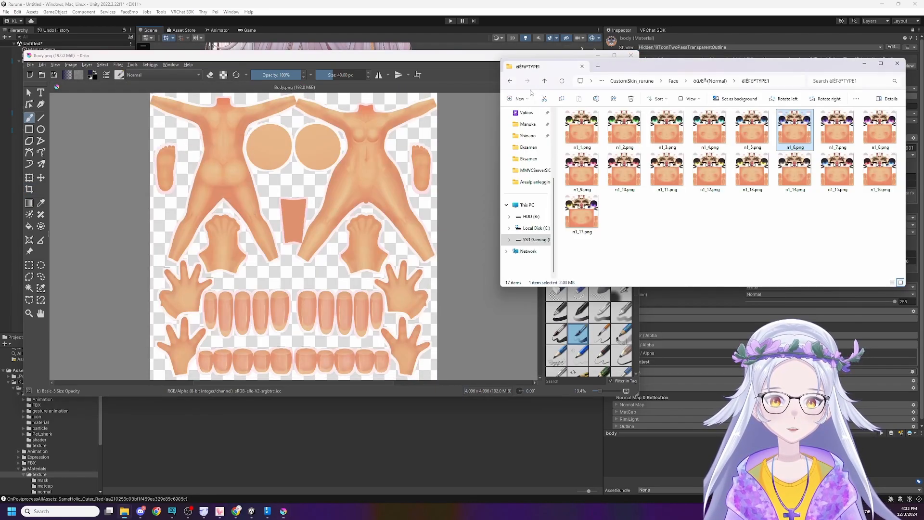
pyautogui.rightClick(795, 129)
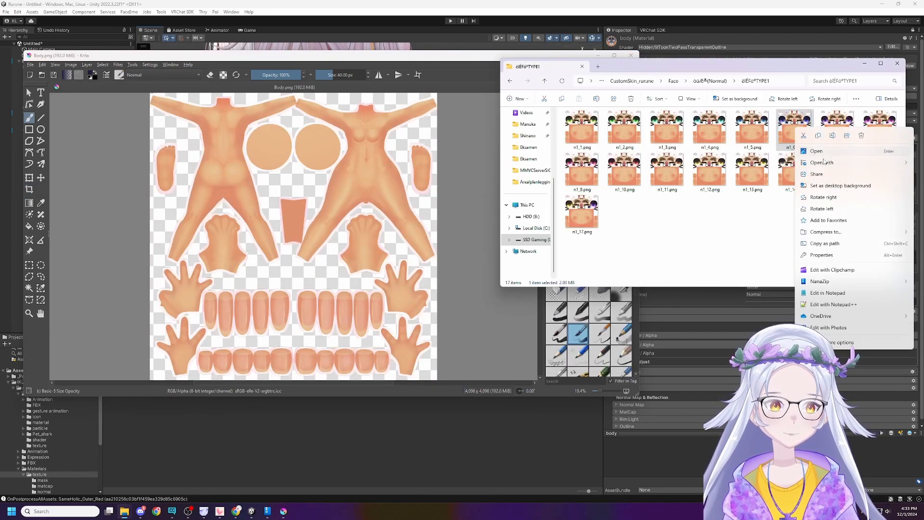
pyautogui.moveTo(822, 163)
pyautogui.click(759, 165)
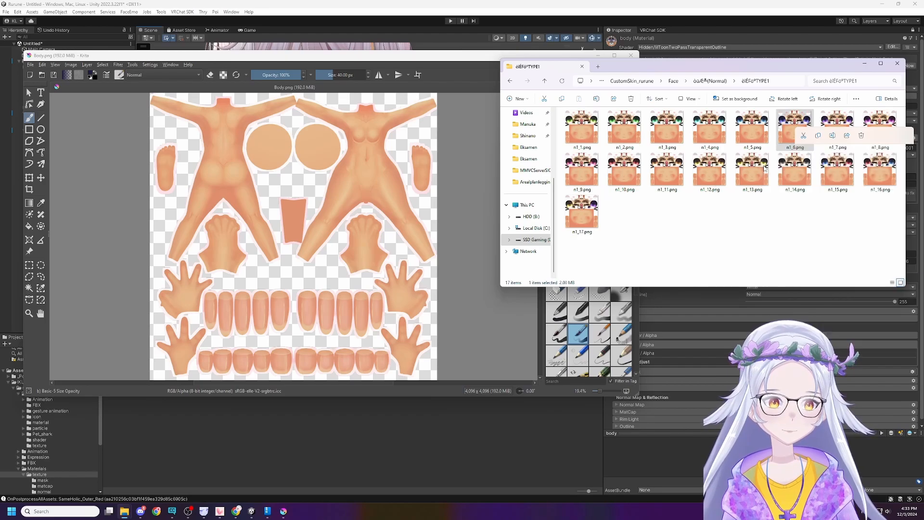
pyautogui.click(826, 141)
pyautogui.rightClick(826, 141)
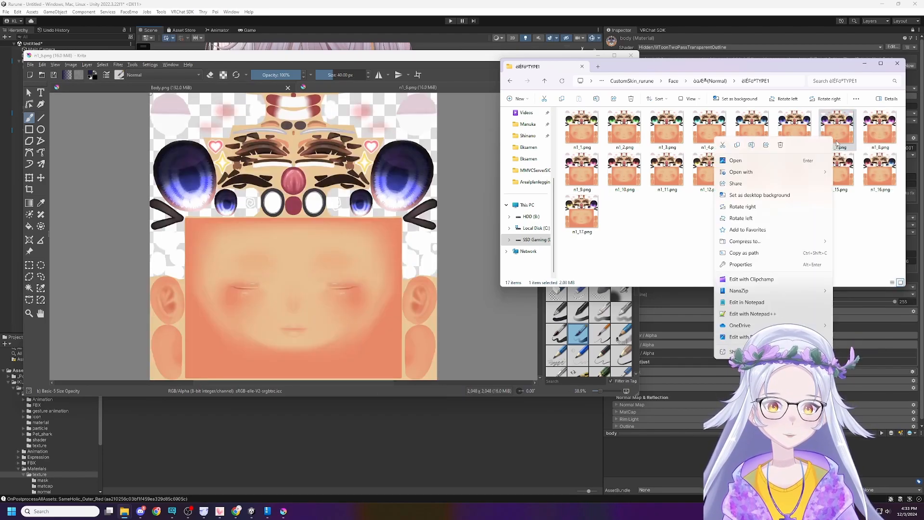
pyautogui.click(767, 194)
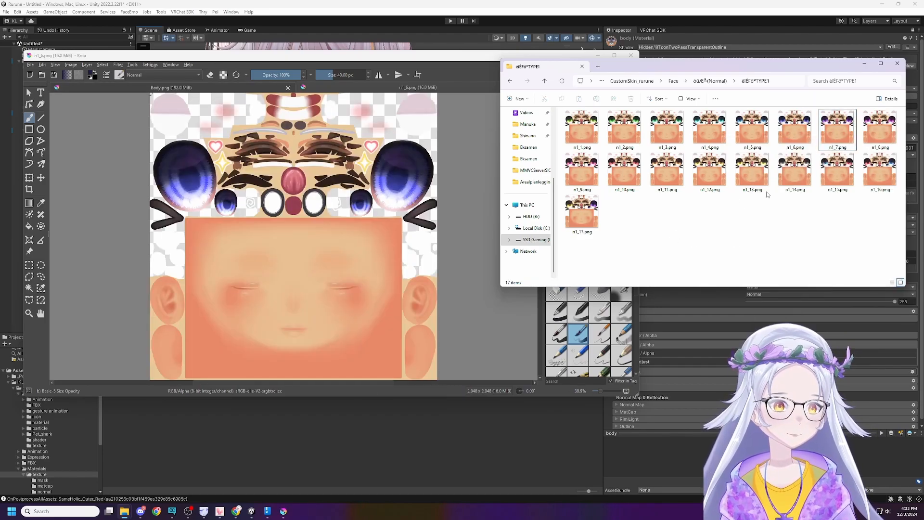
pyautogui.click(829, 144)
pyautogui.rightClick(829, 144)
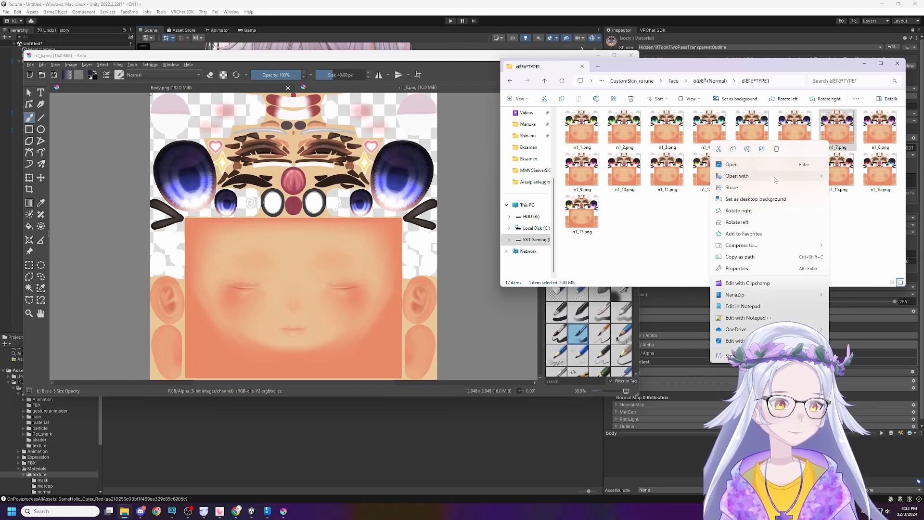
pyautogui.click(674, 221)
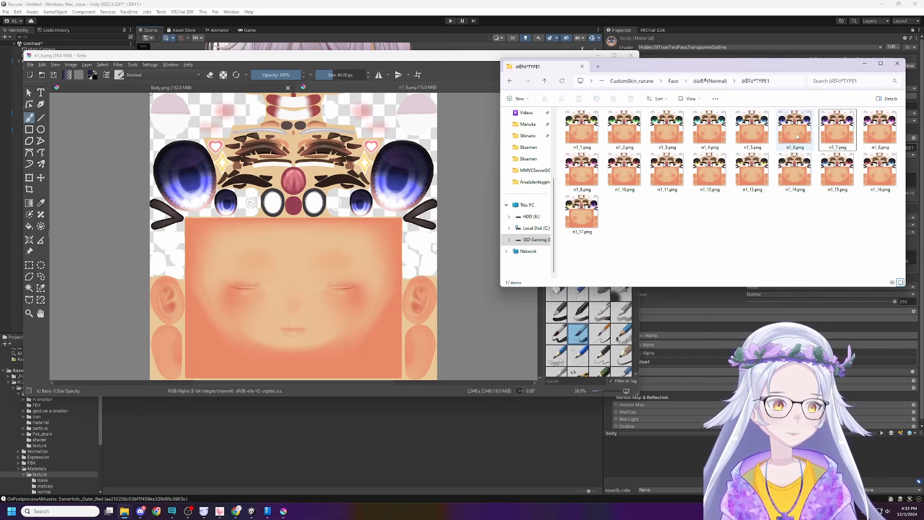
# Insert n1_7.png from the TYPE1 folder into the n1_6.png document in Krita as a new layer.
pyautogui.moveTo(828, 139); pyautogui.dragTo(410, 208)
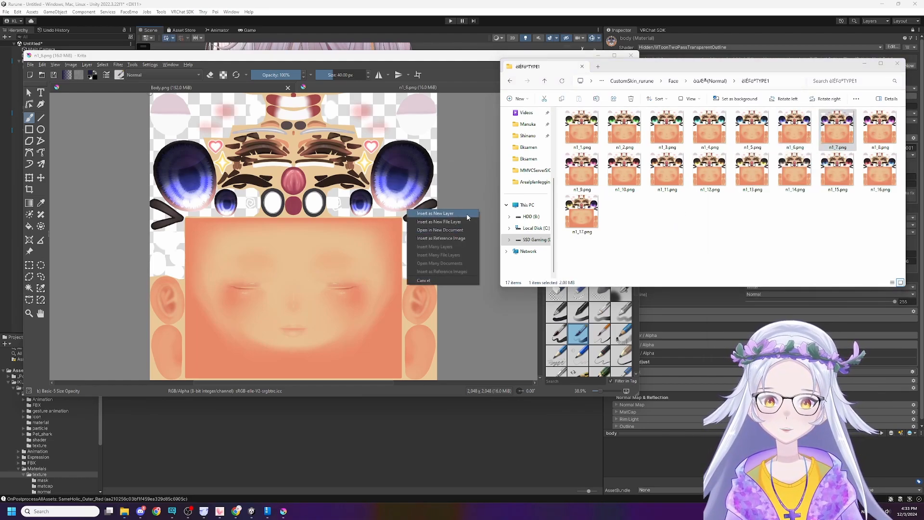
pyautogui.click(453, 214)
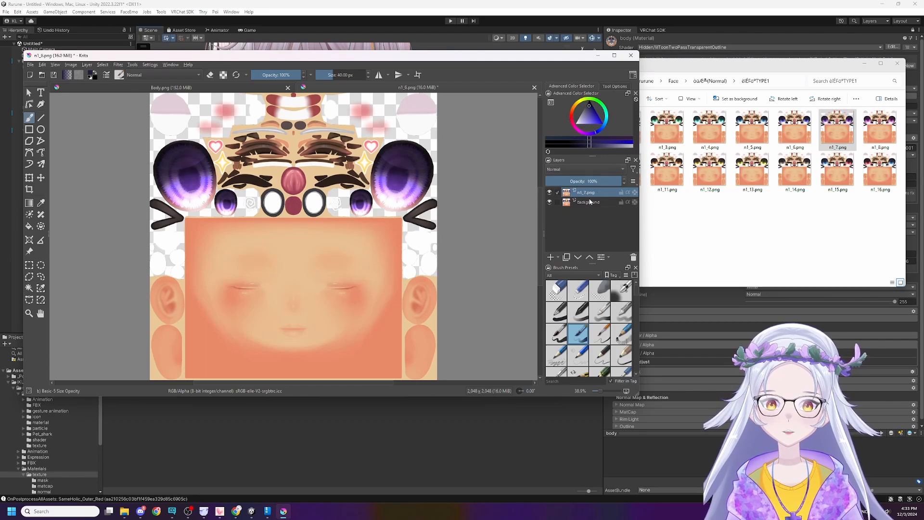
# Try the n1_7.png layer beneath the Background layer and move it back above.
pyautogui.click(593, 202)
pyautogui.click(597, 192)
pyautogui.moveTo(597, 193); pyautogui.dragTo(597, 213)
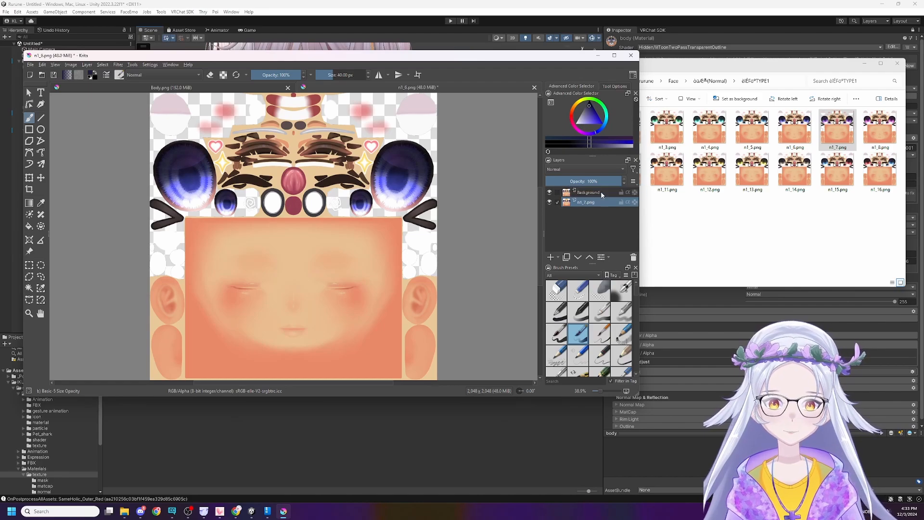
pyautogui.moveTo(587, 204); pyautogui.dragTo(590, 189)
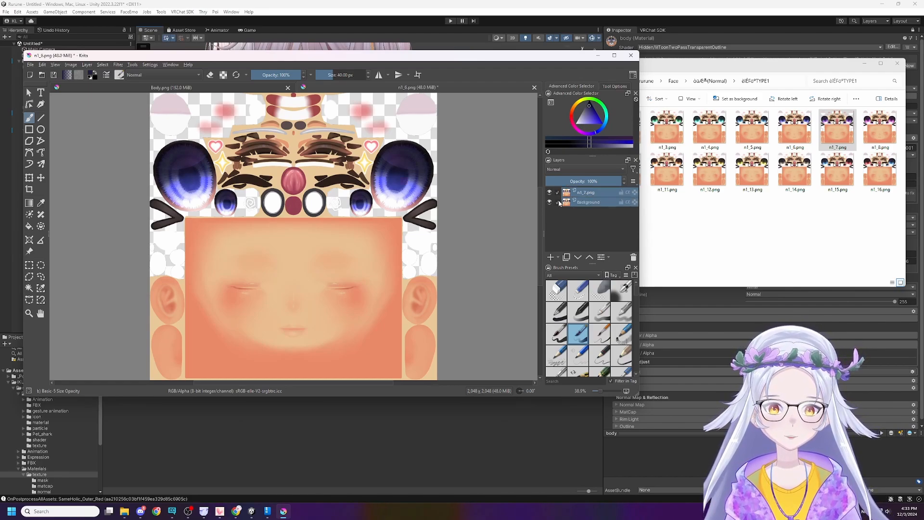
pyautogui.keyDown('shift'); pyautogui.click(560, 203); pyautogui.keyUp('shift')
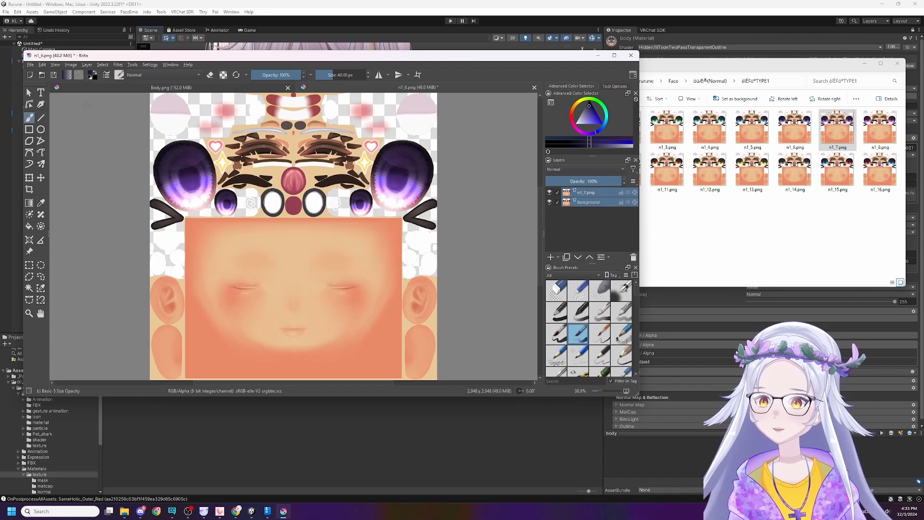
# Erase parts of the n1_7.png layer's eyes to blend in the blue ones beneath, and set the eraser size to about 280 px.
pyautogui.click(211, 76)
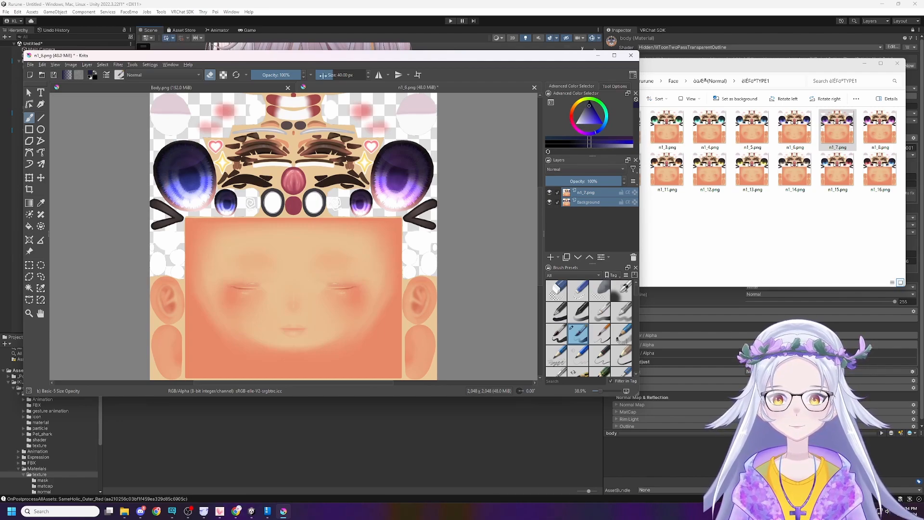
pyautogui.moveTo(322, 75); pyautogui.dragTo(350, 74)
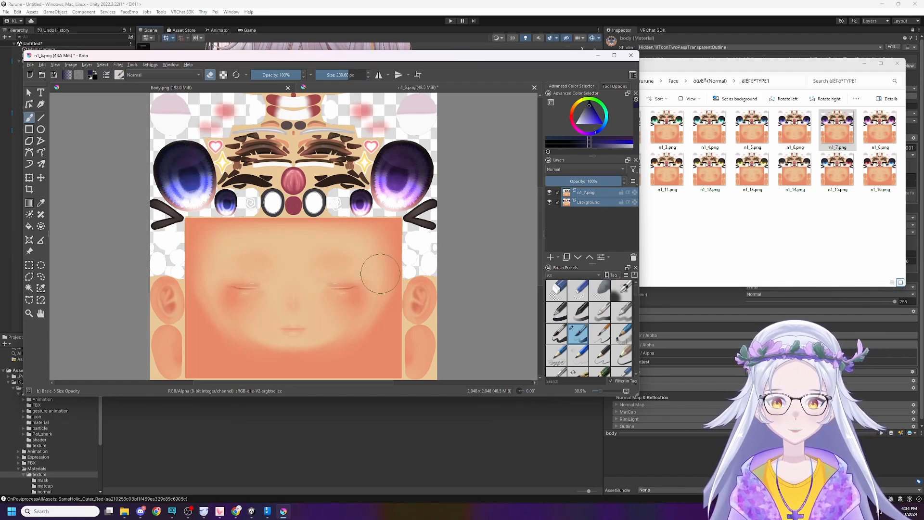
# Save the blended eye texture to n1_6.png with the existing PNG options and close Krita.
pyautogui.hotkey('ctrl', 's')
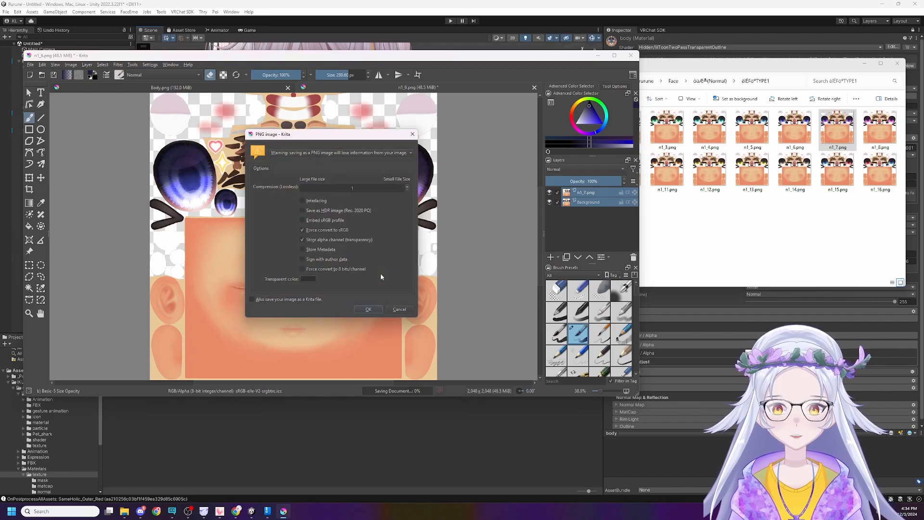
pyautogui.click(368, 309)
pyautogui.click(631, 55)
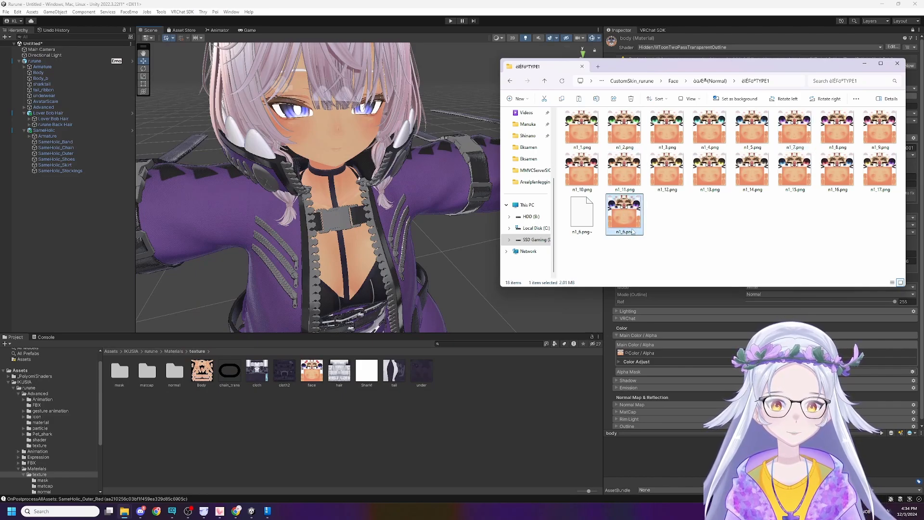
# Import the blended n1_6.png into the rurune Materials texture folder in Unity.
pyautogui.moveTo(537, 389); pyautogui.dragTo(535, 385)
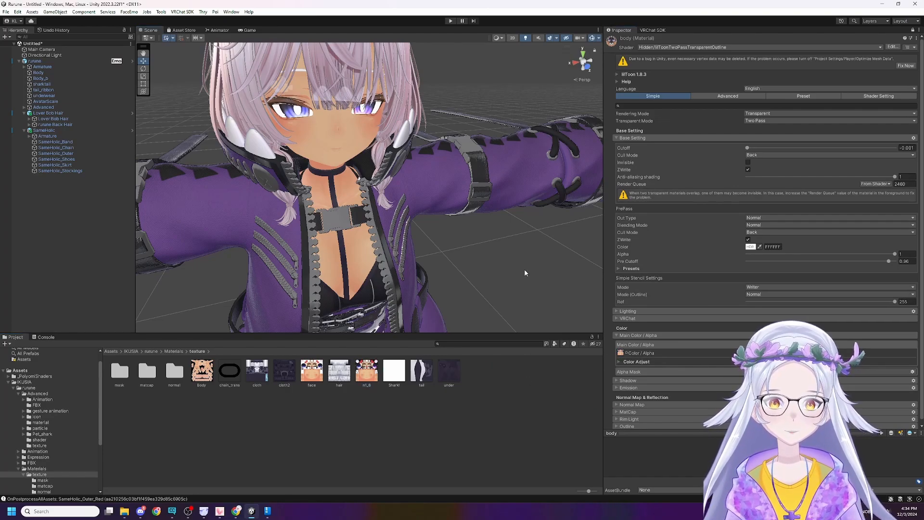
# Examine the blended blue and purple eyes on the avatar's face from several angles and distances.
pyautogui.press('w')
pyautogui.moveTo(525, 271); pyautogui.dragTo(454, 304, button='right')
pyautogui.press('s')
pyautogui.press('w')
pyautogui.press('w')
pyautogui.press('s')
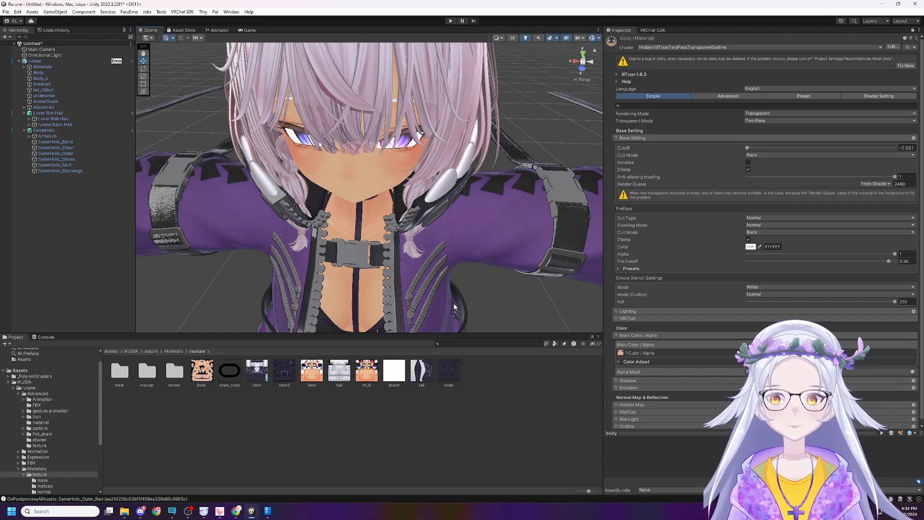
pyautogui.keyDown('alt'); pyautogui.moveTo(454, 303); pyautogui.dragTo(274, 194); pyautogui.keyUp('alt')
pyautogui.scroll(-10, 247, 189)
pyautogui.scroll(8, 247, 189)
pyautogui.scroll(-8, 274, 194)
pyautogui.scroll(8, 275, 193)
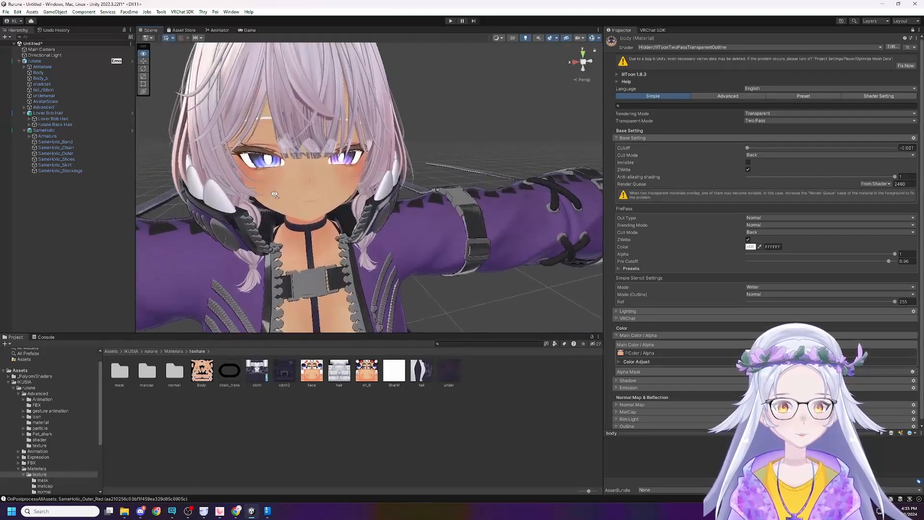
pyautogui.moveTo(274, 194); pyautogui.dragTo(257, 177, button='right')
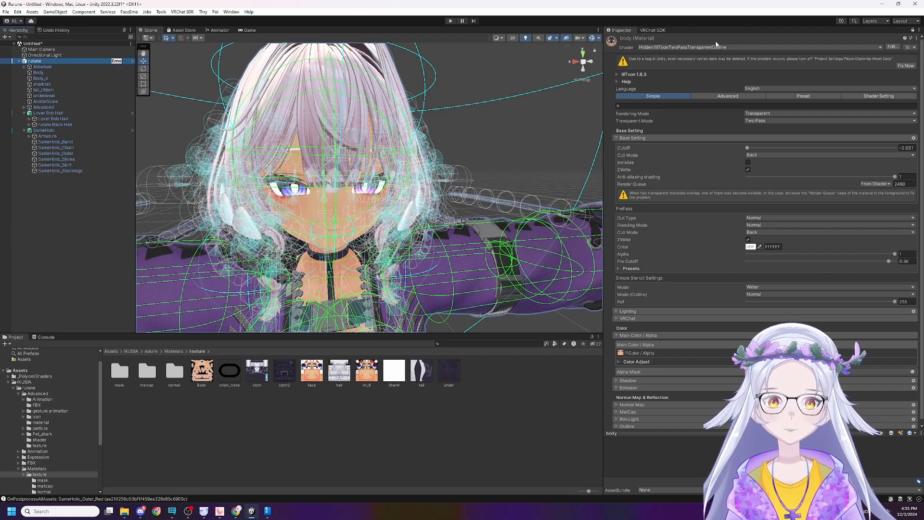
# Unlock the Inspector, open the Expressions Parameters asset assigned in rurune's VRC Avatar Descriptor, and look through its parameter list.
pyautogui.click(913, 30)
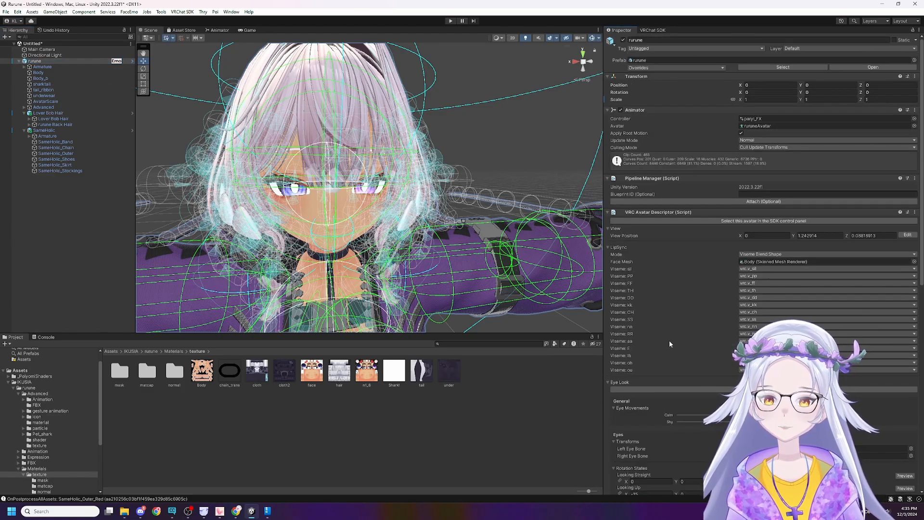
pyautogui.scroll(-4, 673, 335)
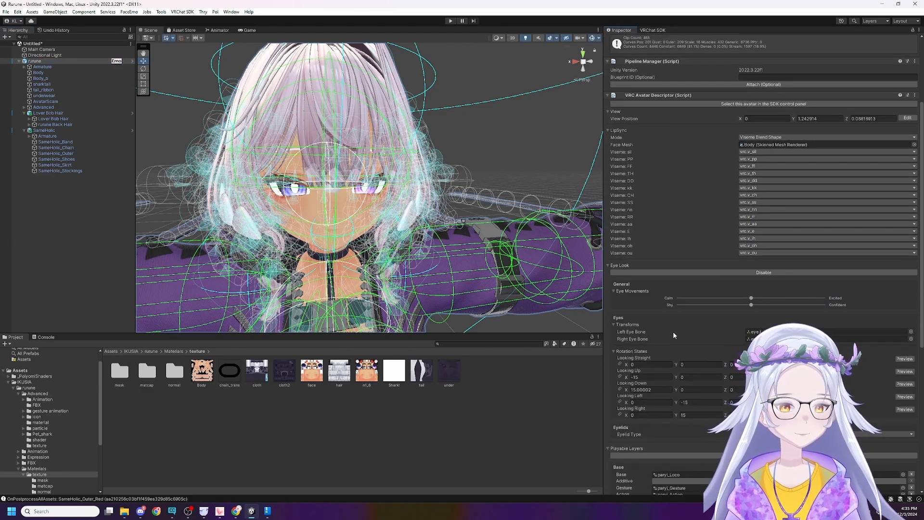
pyautogui.scroll(-8, 673, 331)
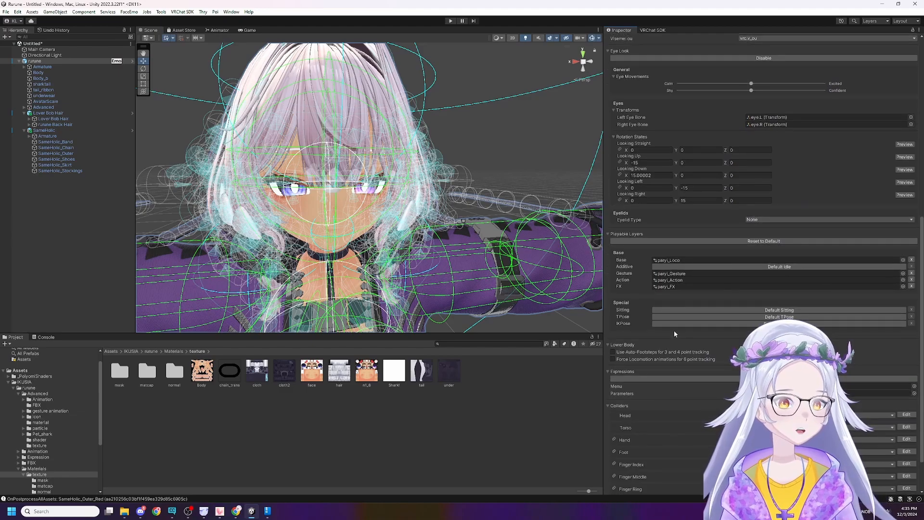
pyautogui.scroll(-2, 674, 330)
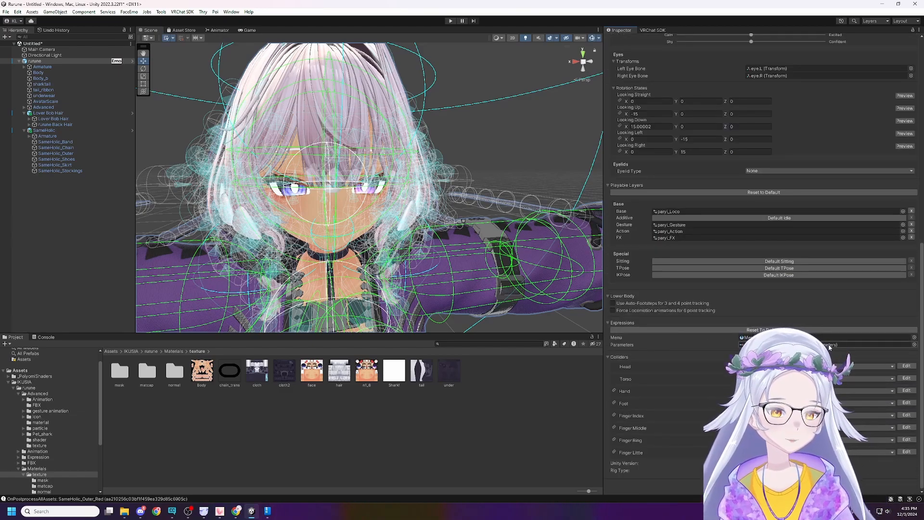
pyautogui.doubleClick(780, 345)
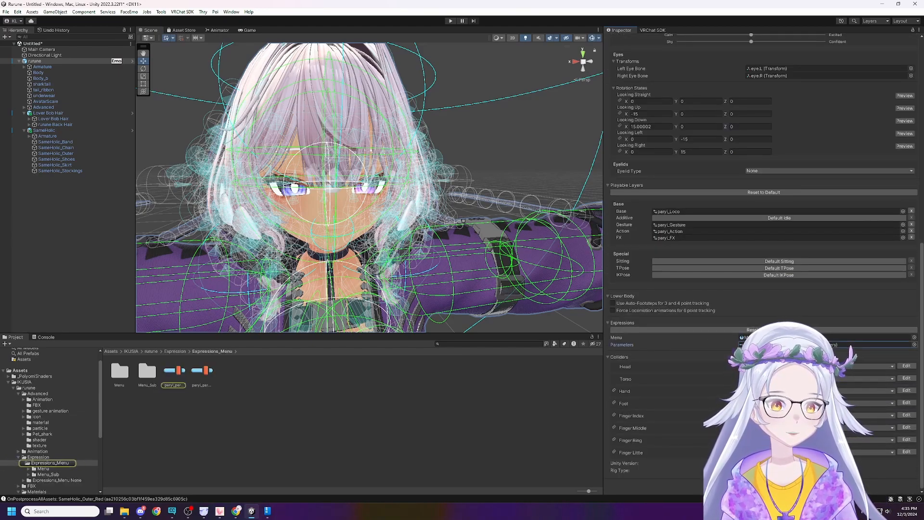
pyautogui.scroll(-11, 658, 144)
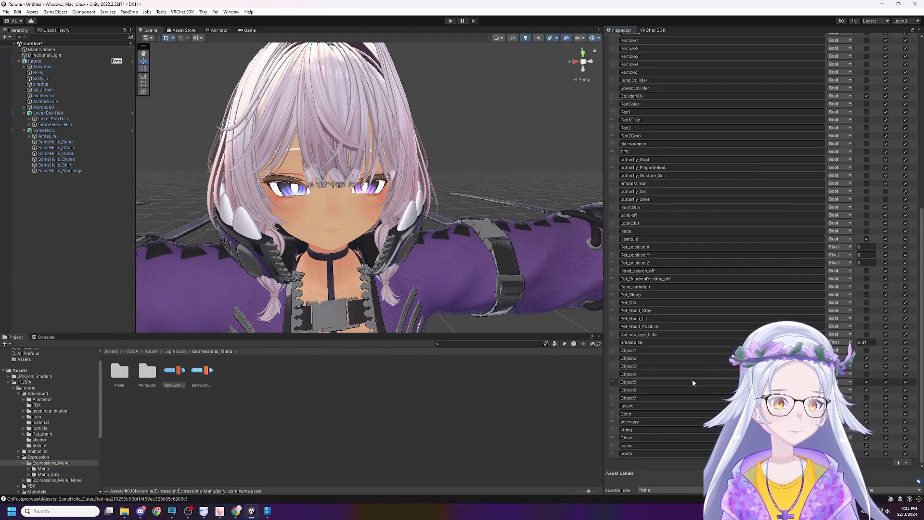
pyautogui.scroll(9, 701, 426)
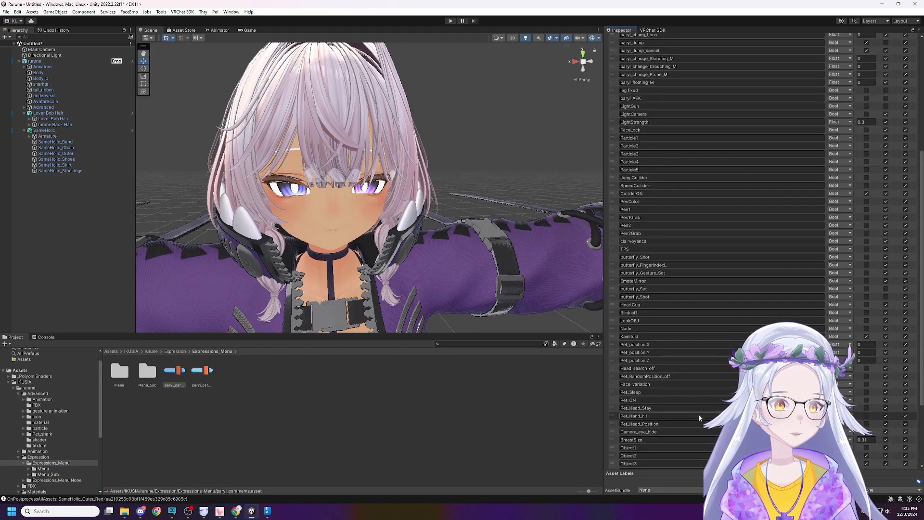
pyautogui.scroll(2, 711, 110)
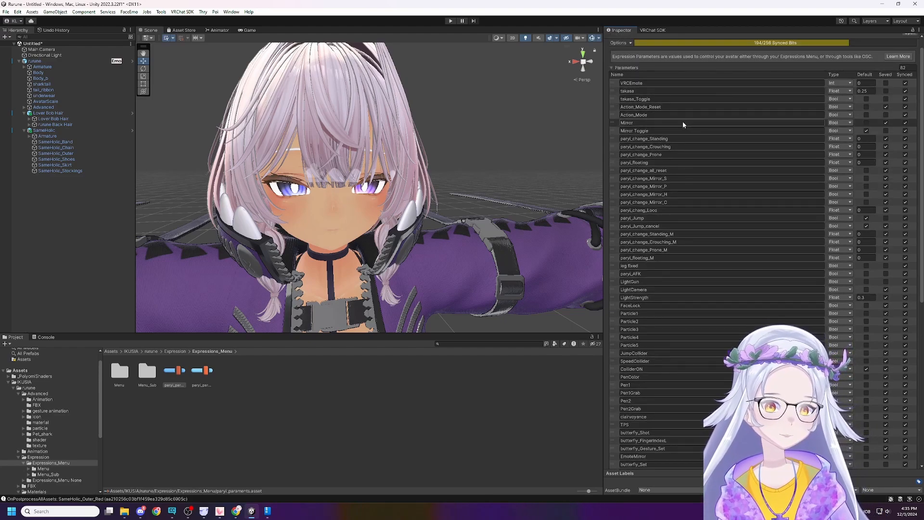
# Compare the parameter lists and synced bit usage of the Paryl_paraments and Paryl_paraments_kaihen assets.
pyautogui.click(212, 371)
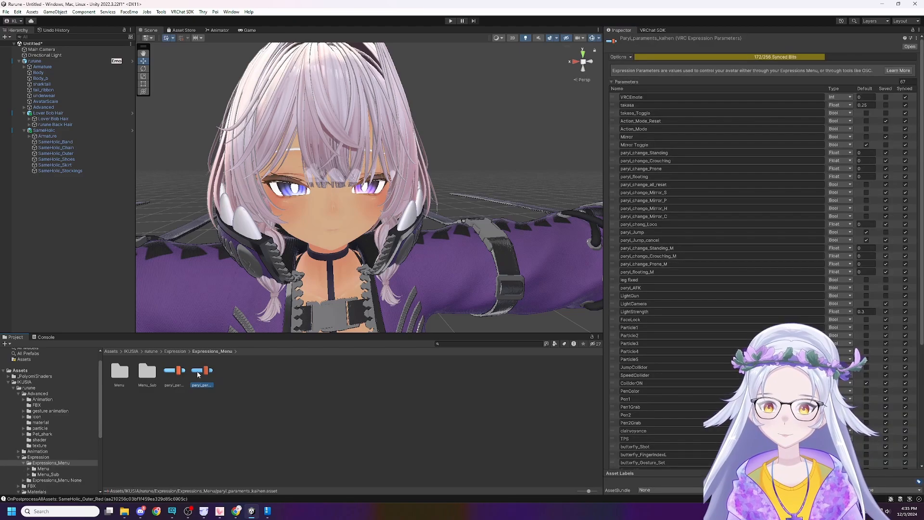
pyautogui.press('Left')
pyautogui.press('Right')
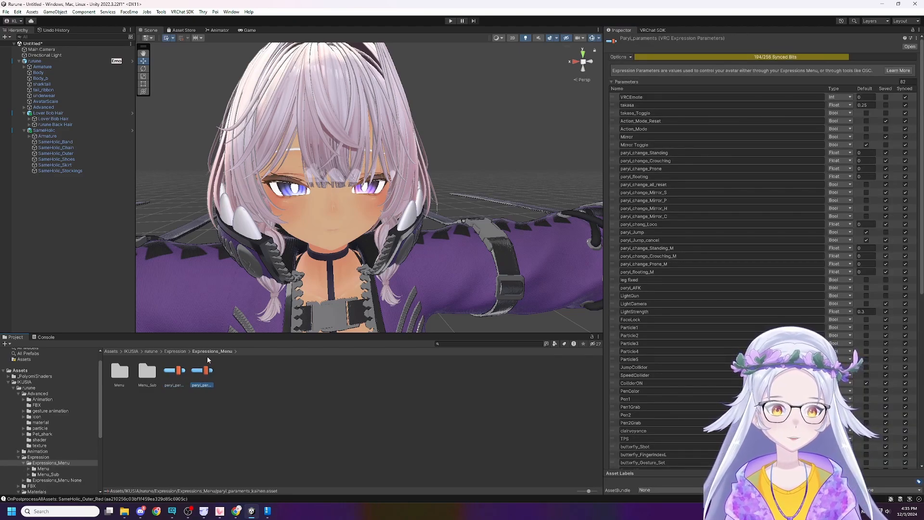
pyautogui.press('Left')
pyautogui.press('Right')
pyautogui.press('Left')
pyautogui.press('Right')
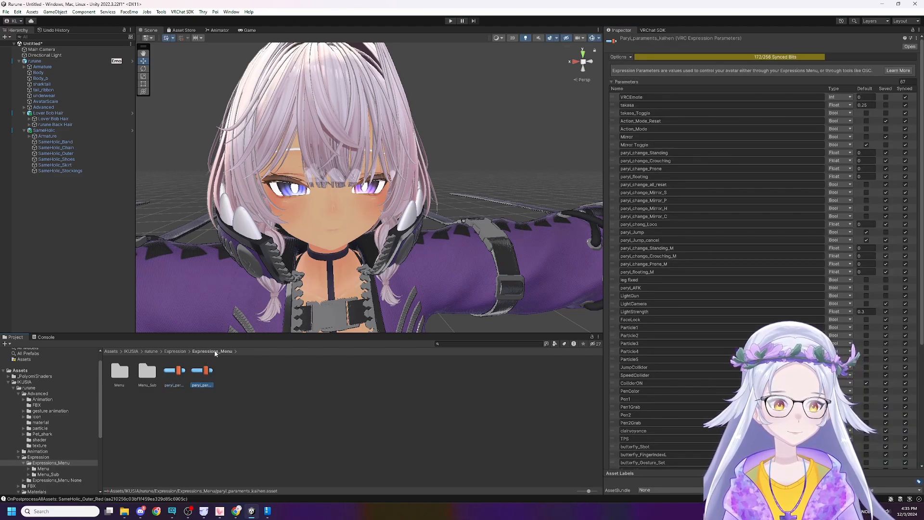
pyautogui.press('Left')
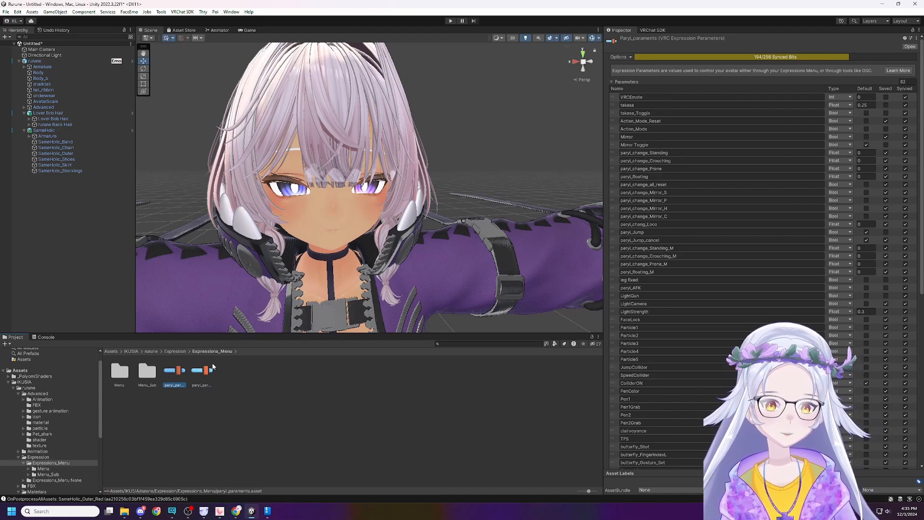
pyautogui.press('Right')
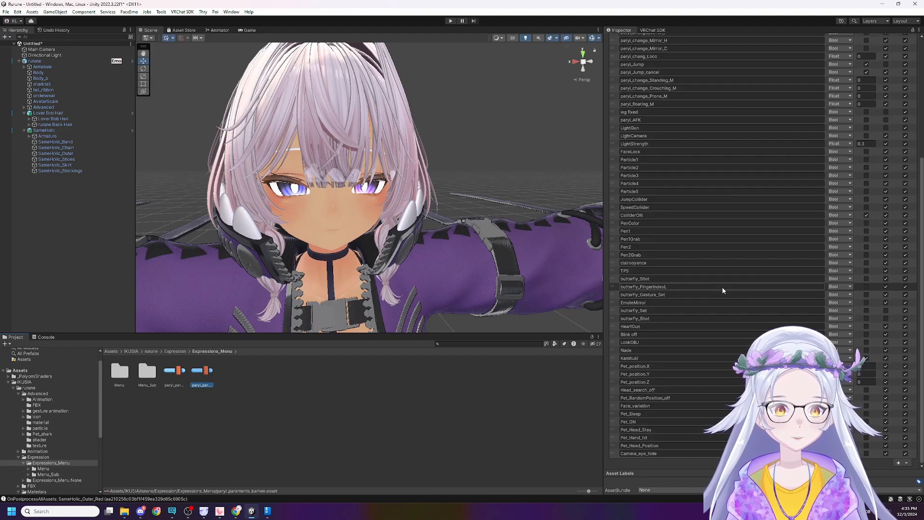
pyautogui.press('Left')
pyautogui.press('Right')
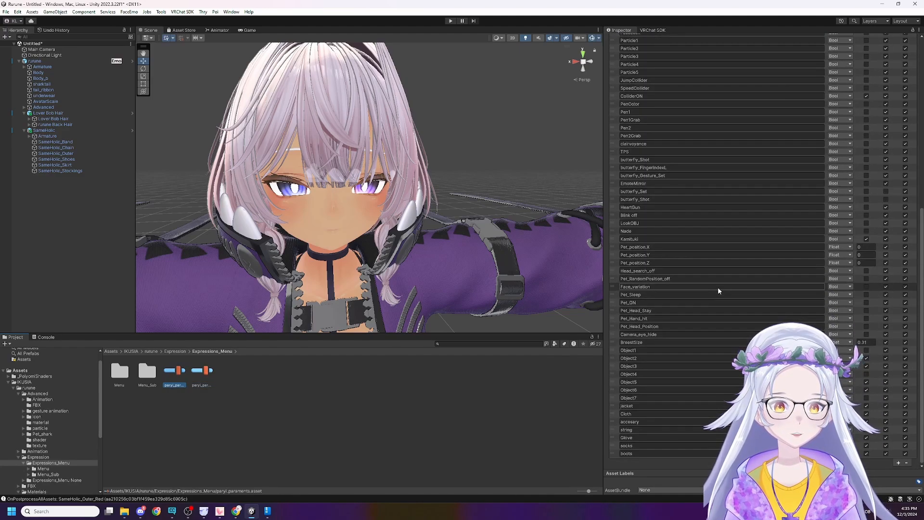
pyautogui.scroll(-5, 718, 287)
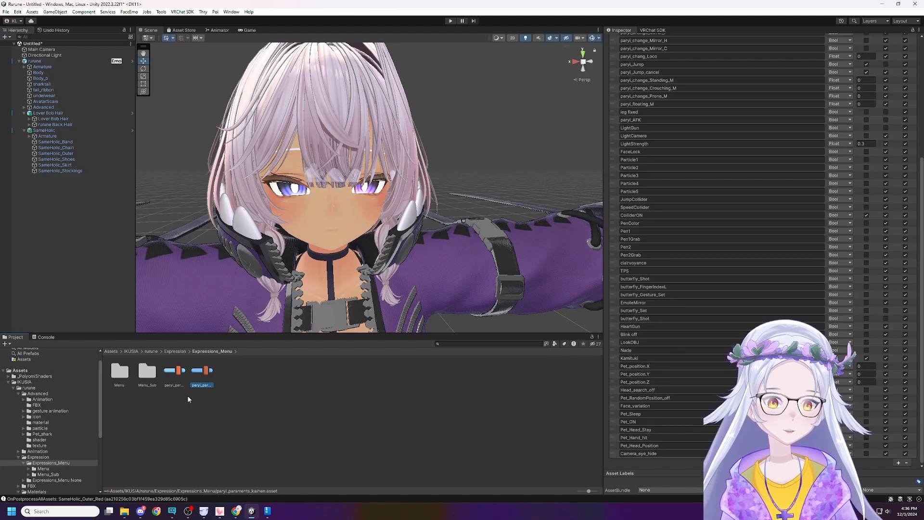
pyautogui.press('Left')
pyautogui.scroll(-9, 713, 377)
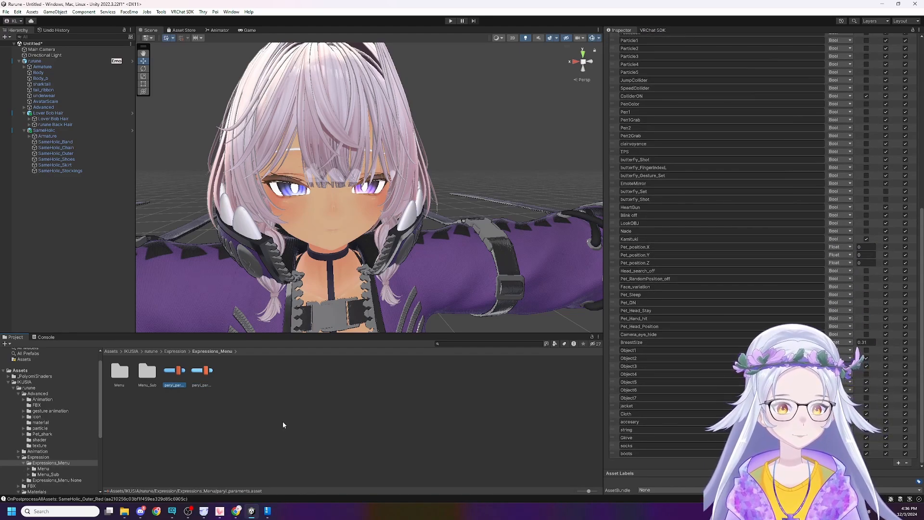
pyautogui.click(861, 352)
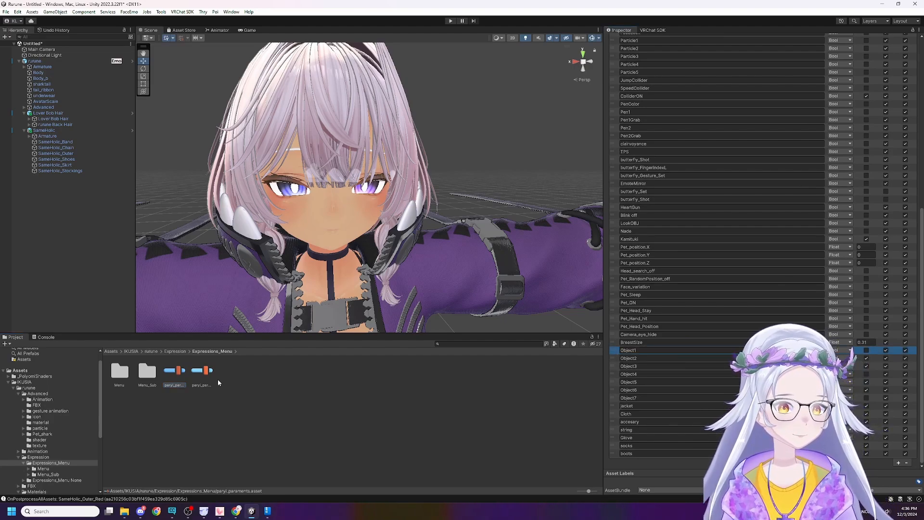
pyautogui.click(197, 378)
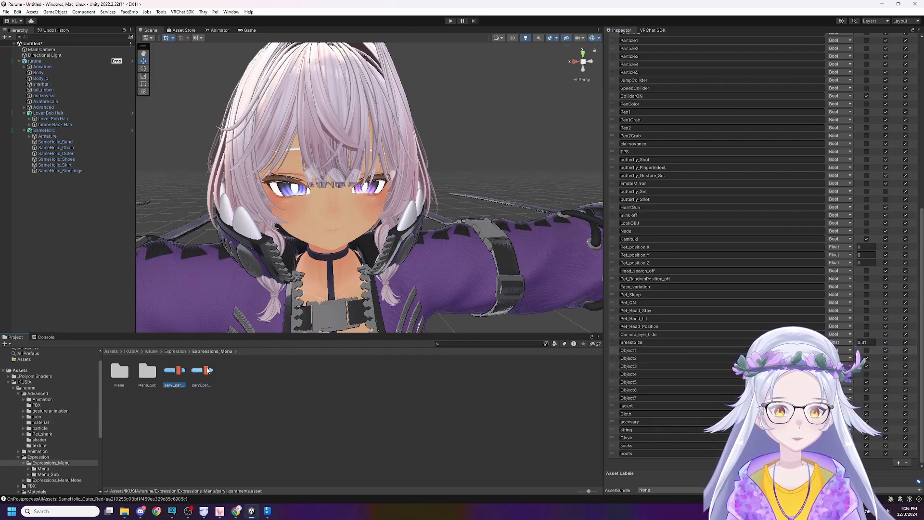
pyautogui.click(210, 371)
pyautogui.scroll(-6, 642, 375)
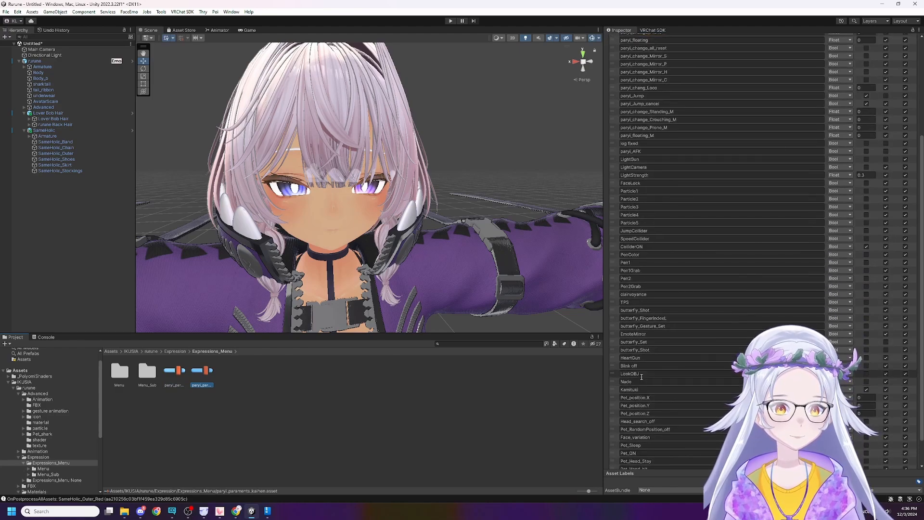
pyautogui.click(181, 384)
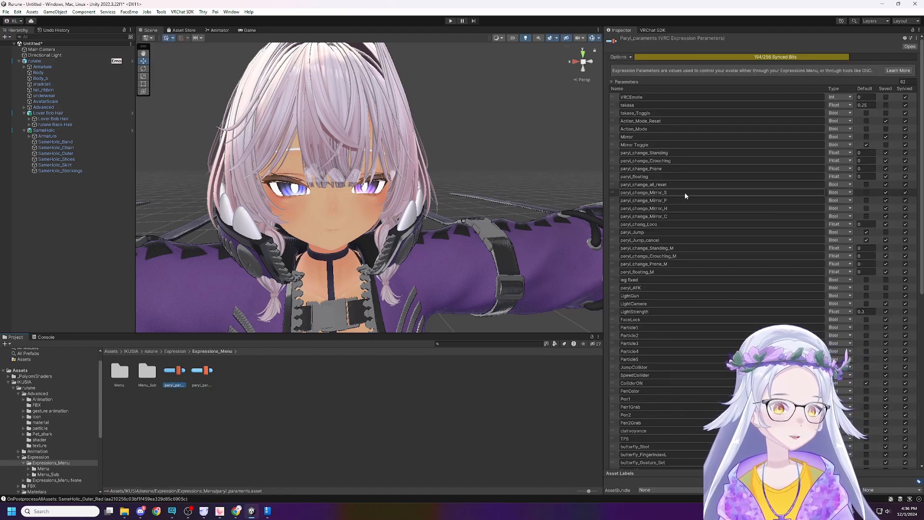
# Try enabling the default state of SpeedCollider and Pet_Sleep in Paryl_paraments, and switch both off again.
pyautogui.scroll(-3, 688, 291)
pyautogui.rightClick(692, 296)
pyautogui.rightClick(667, 238)
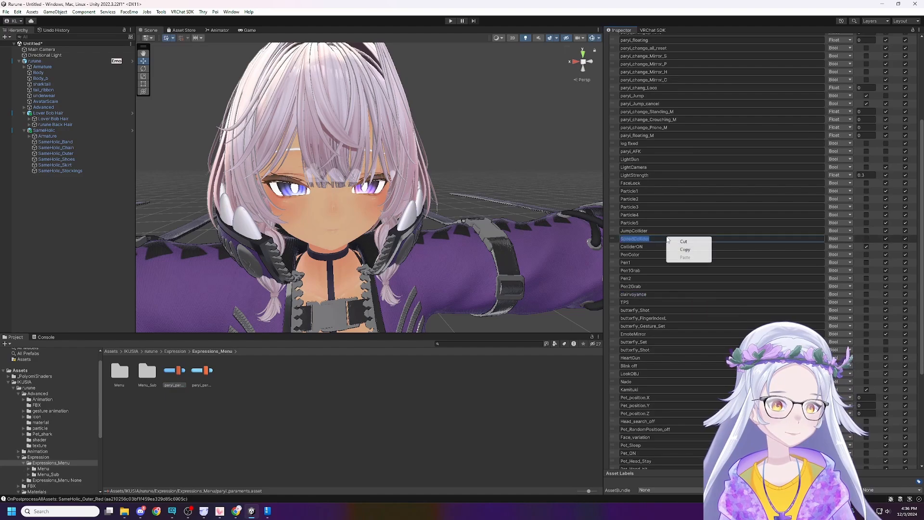
pyautogui.click(872, 236)
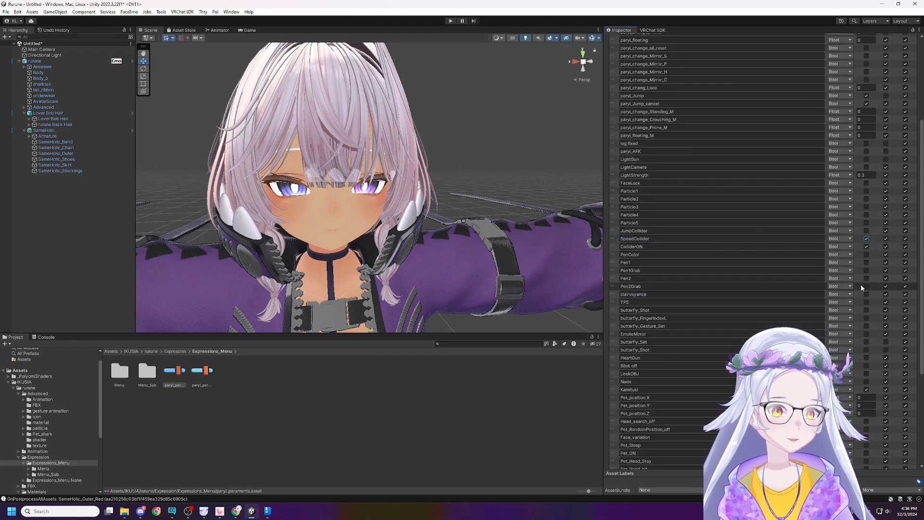
pyautogui.scroll(-4, 862, 243)
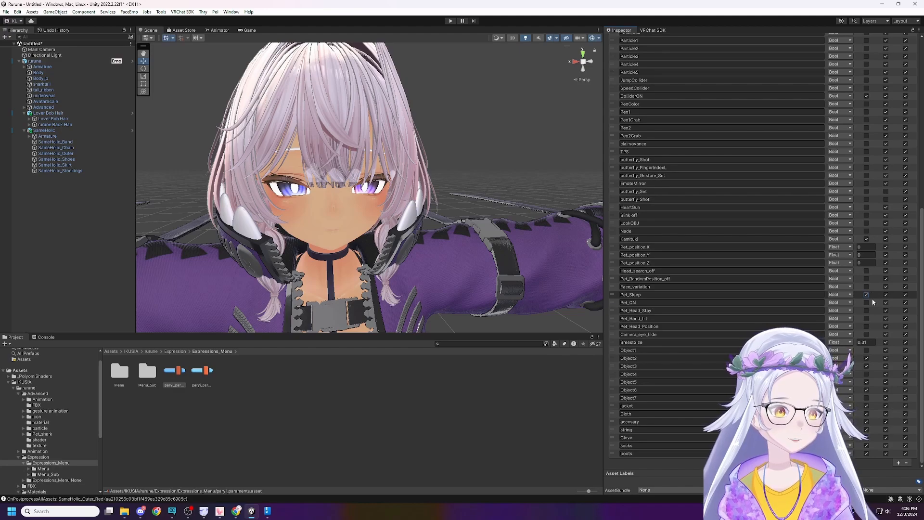
pyautogui.click(866, 295)
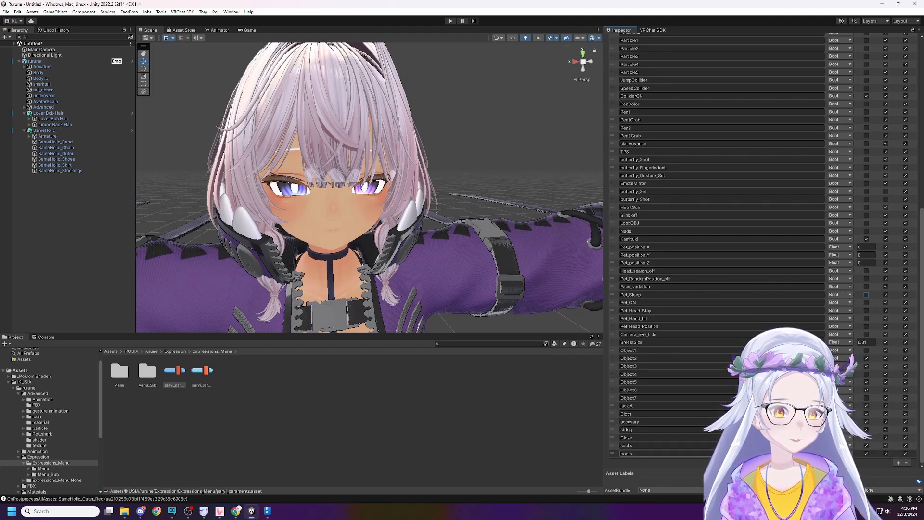
# Remove the boots, socks, Glove, string, accesary and Cloth parameters from Paryl_paraments and turn off the default state of jacket.
pyautogui.click(677, 441)
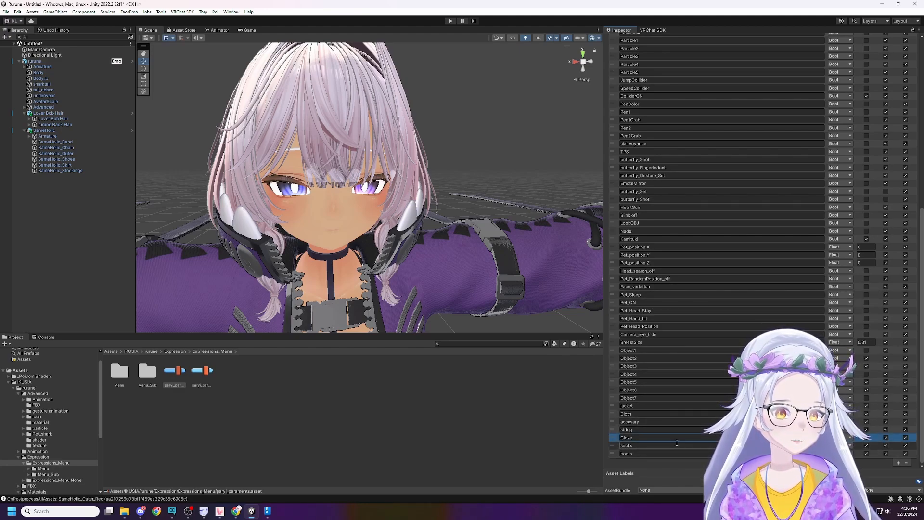
pyautogui.click(907, 466)
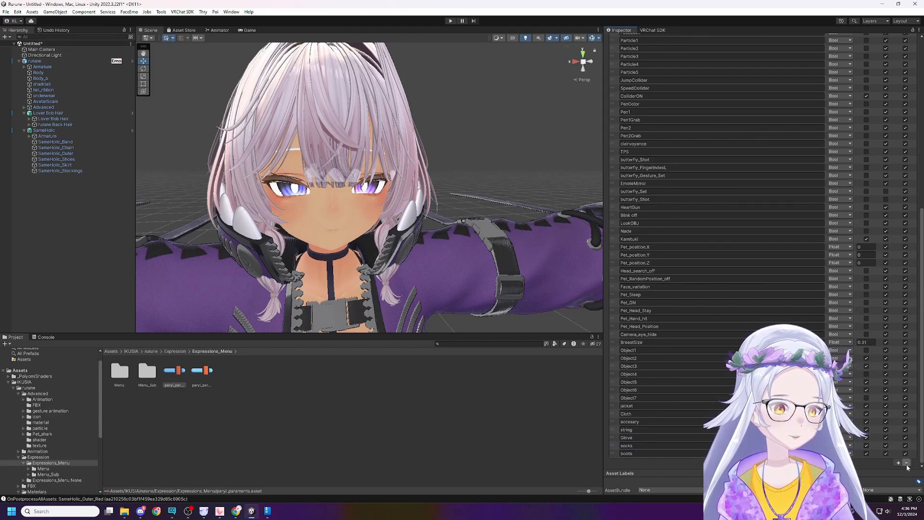
pyautogui.click(907, 463)
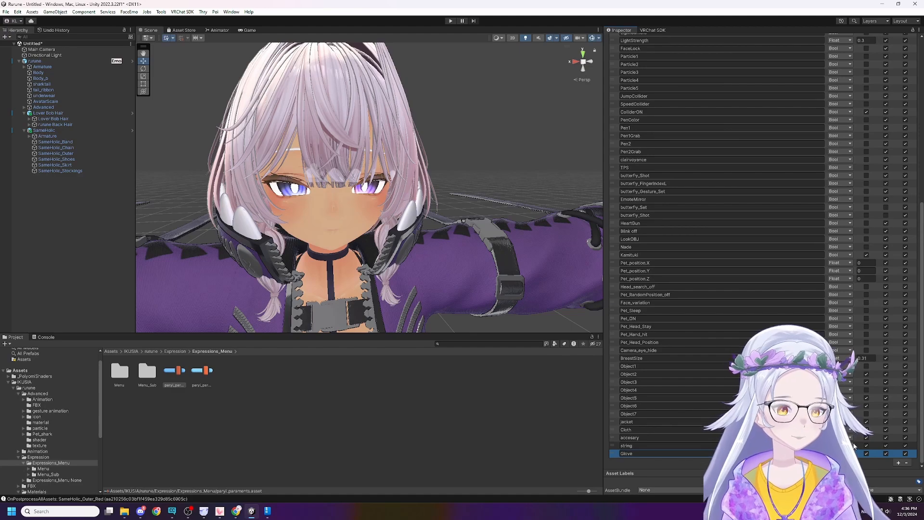
pyautogui.click(907, 463)
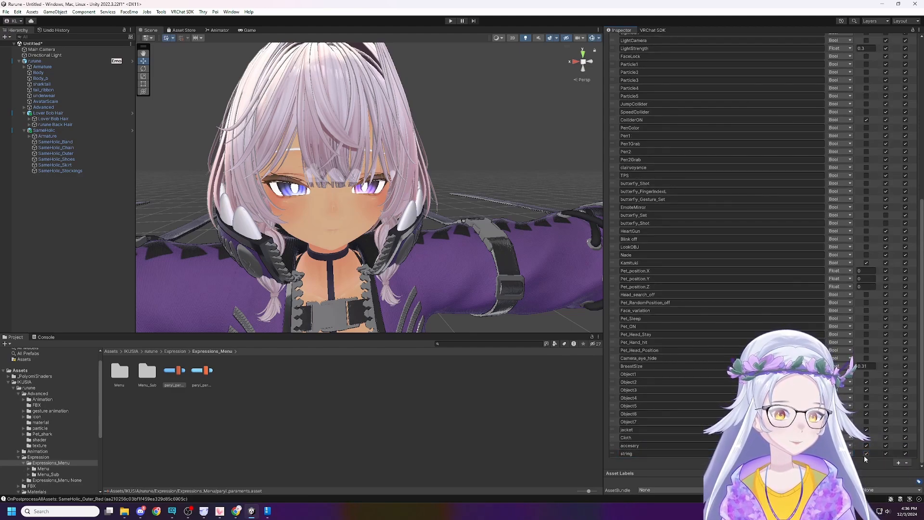
pyautogui.click(910, 465)
pyautogui.click(908, 464)
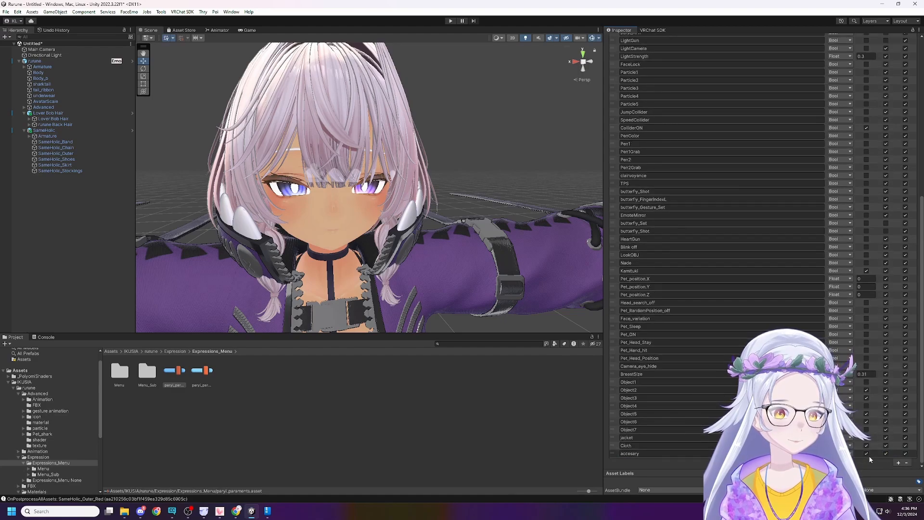
pyautogui.click(907, 463)
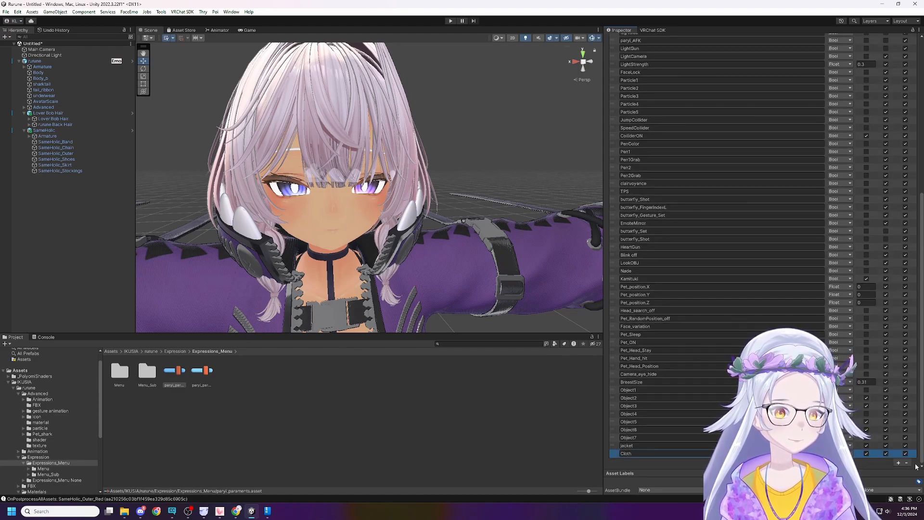
pyautogui.click(907, 463)
pyautogui.click(867, 453)
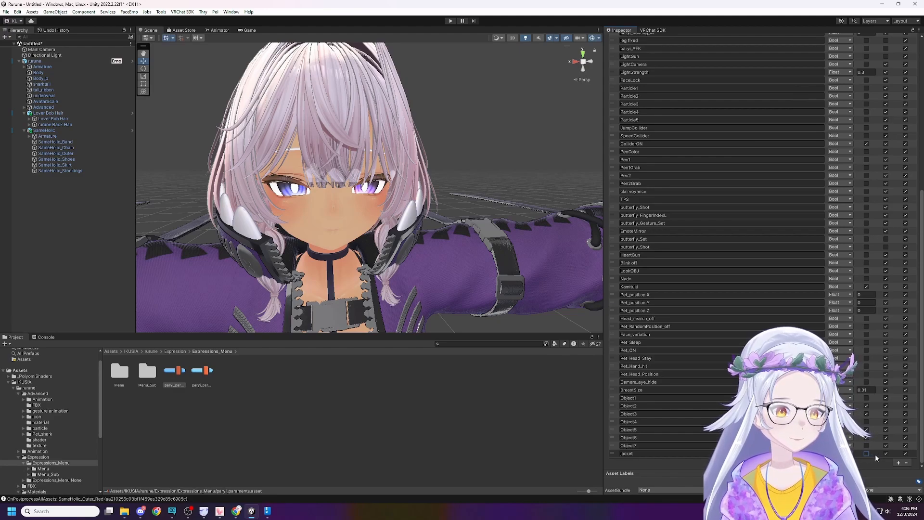
# Remove the jacket parameter from Paryl_paraments and review the remaining parameter list.
pyautogui.click(866, 453)
pyautogui.click(907, 463)
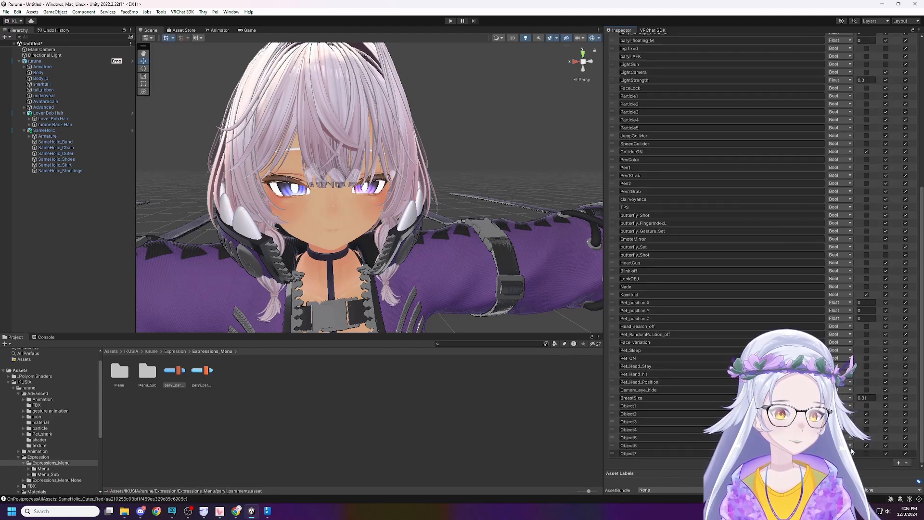
pyautogui.scroll(10, 732, 304)
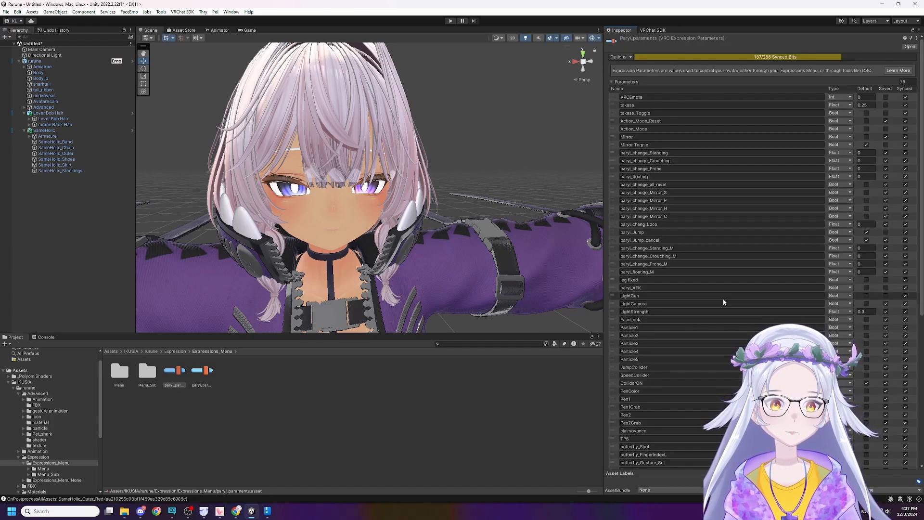
pyautogui.scroll(-5, 723, 299)
pyautogui.scroll(-4, 724, 299)
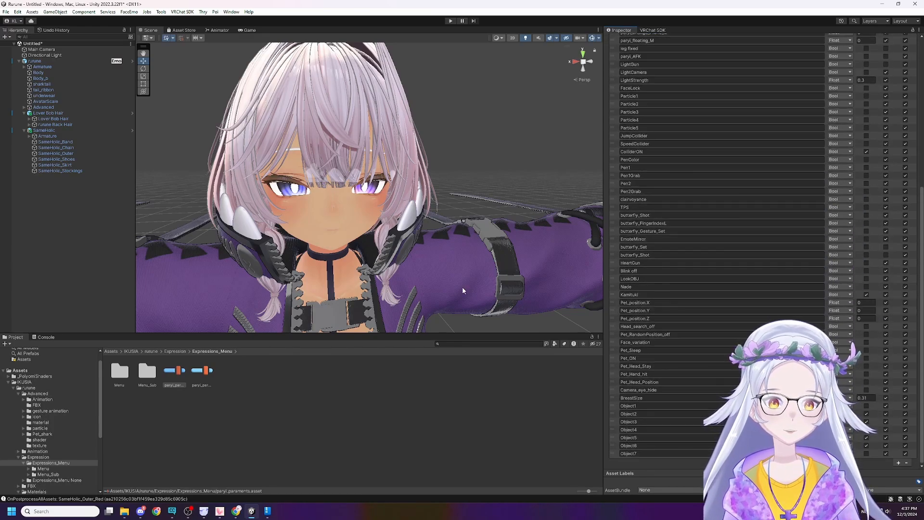
# Open the Expressions Menu asset assigned in rurune's VRC Avatar Descriptor and remove its closet submenu control.
pyautogui.click(80, 61)
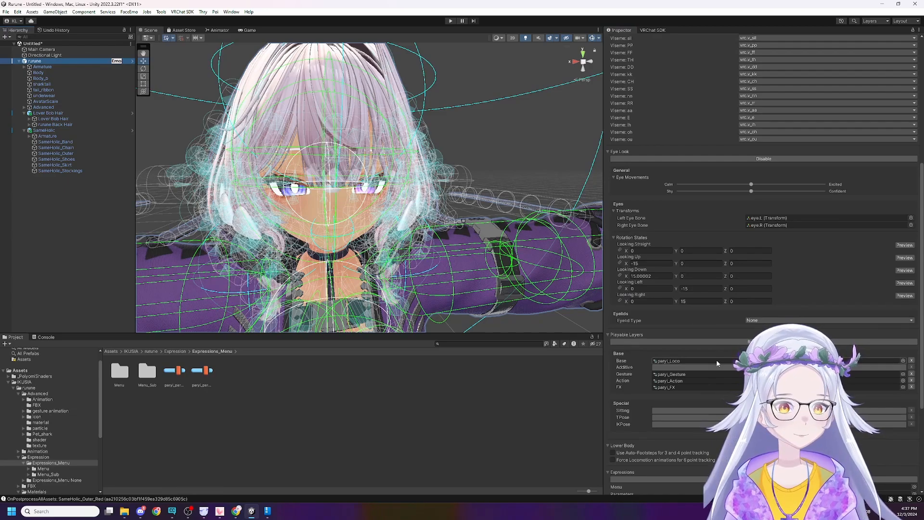
pyautogui.scroll(-3, 681, 402)
pyautogui.doubleClick(790, 350)
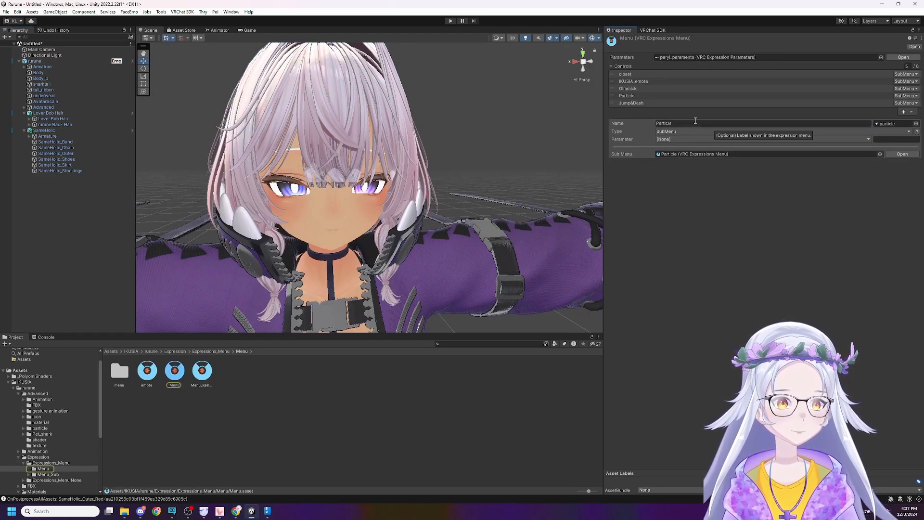
pyautogui.click(692, 103)
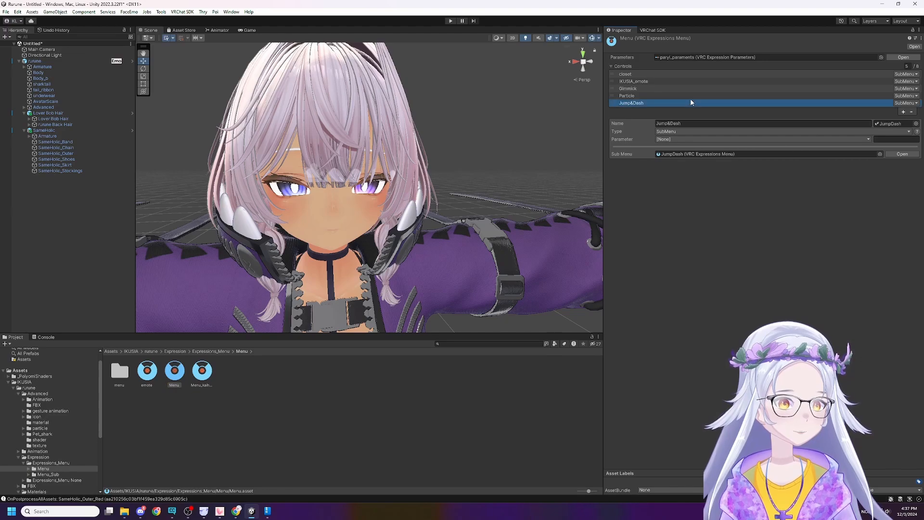
pyautogui.press('Up')
pyautogui.press('Up')
pyautogui.press('Up')
pyautogui.press('Up')
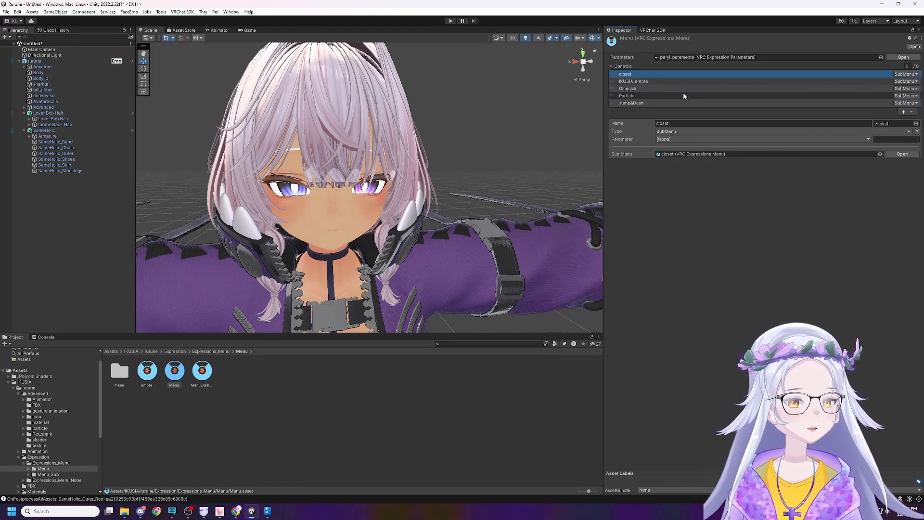
pyautogui.click(911, 113)
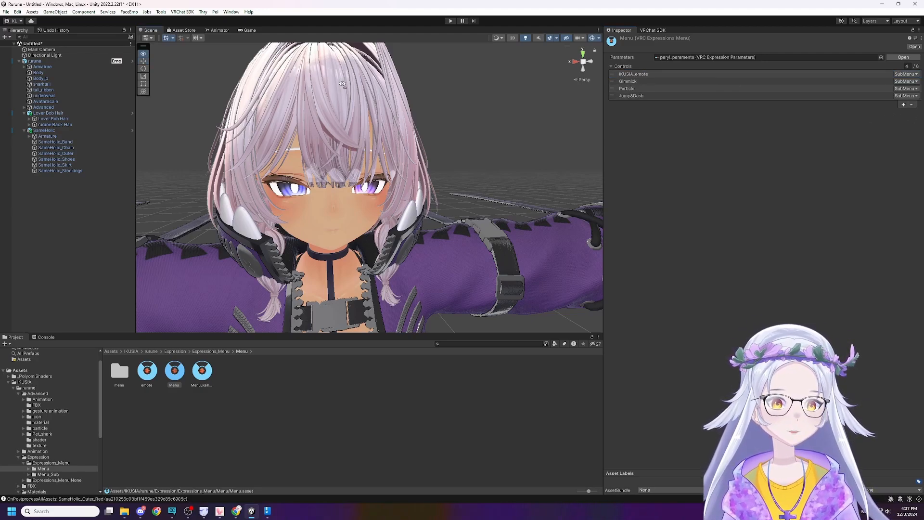
pyautogui.moveTo(342, 84); pyautogui.dragTo(312, 88, button='right')
pyautogui.press('s')
pyautogui.press('w')
pyautogui.click(522, 183)
pyautogui.press('w')
pyautogui.moveTo(522, 184); pyautogui.dragTo(537, 163, button='right')
pyautogui.press('s')
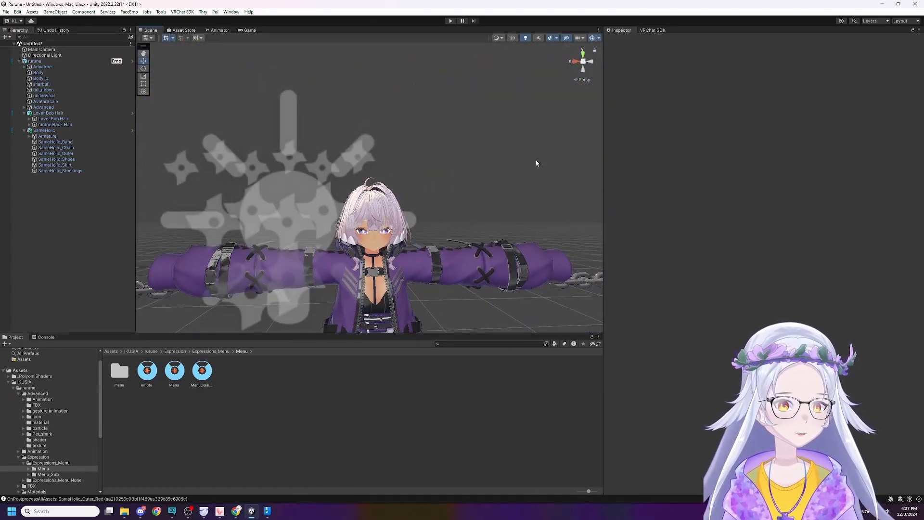
# Collapse the Lover Bob Hair and SameHolic objects in the hierarchy and clear the selection.
pyautogui.click(57, 113)
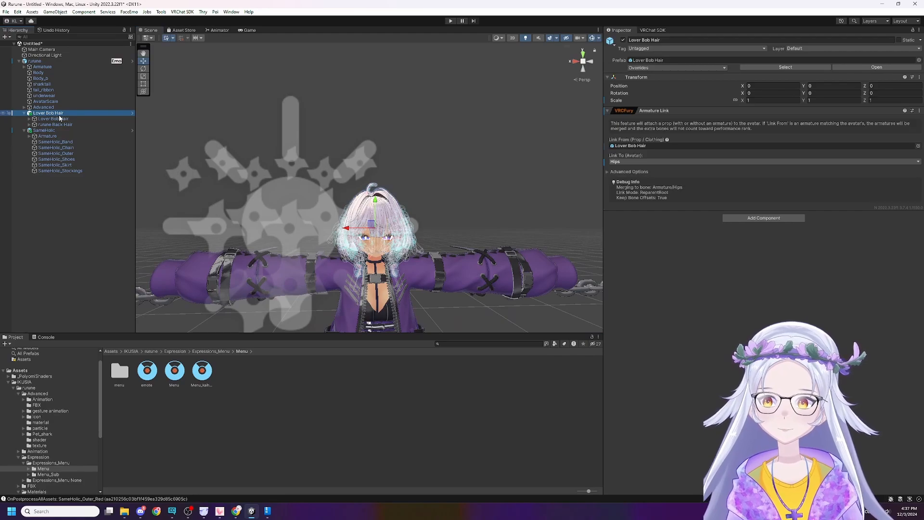
pyautogui.press('Left')
pyautogui.press('Down')
pyautogui.press('Left')
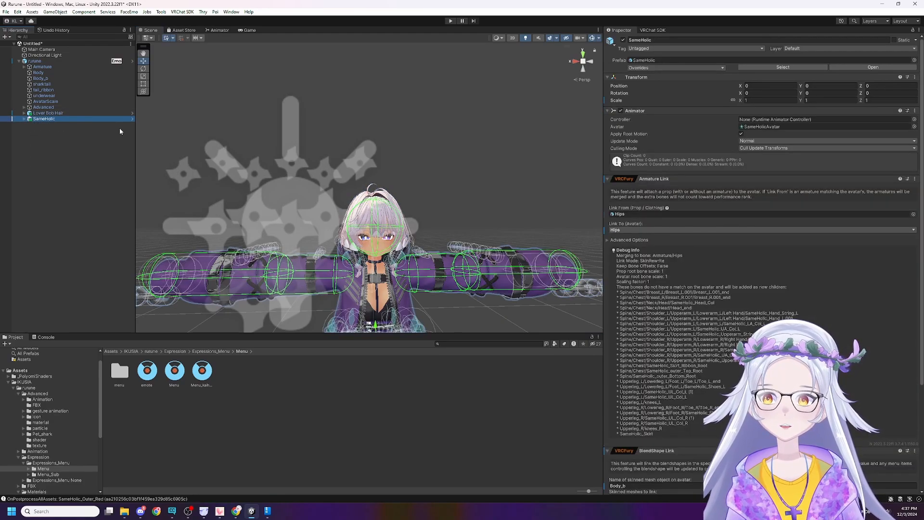
pyautogui.click(160, 144)
pyautogui.moveTo(484, 169); pyautogui.dragTo(487, 207, button='right')
pyautogui.press('w')
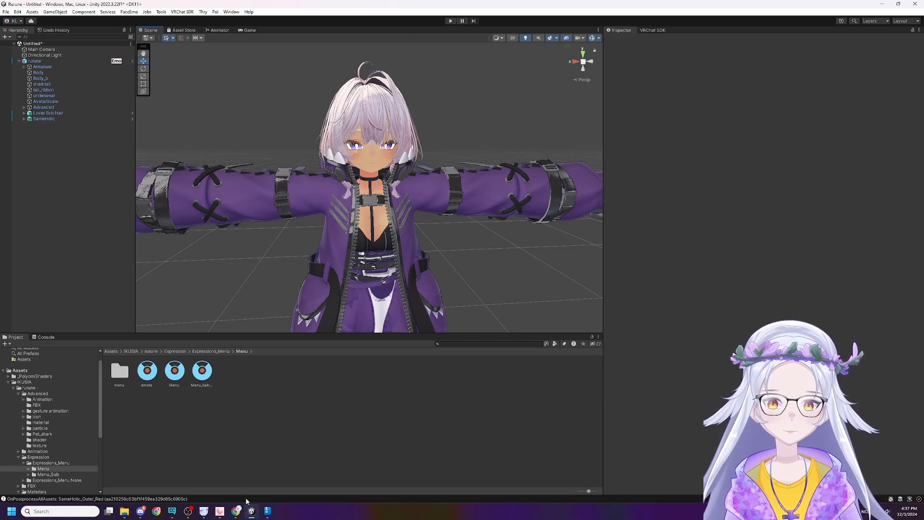
# Switch to the browser, search the web for gogoloco in a new tab, and open the gogoloco.net site.
pyautogui.click(236, 511)
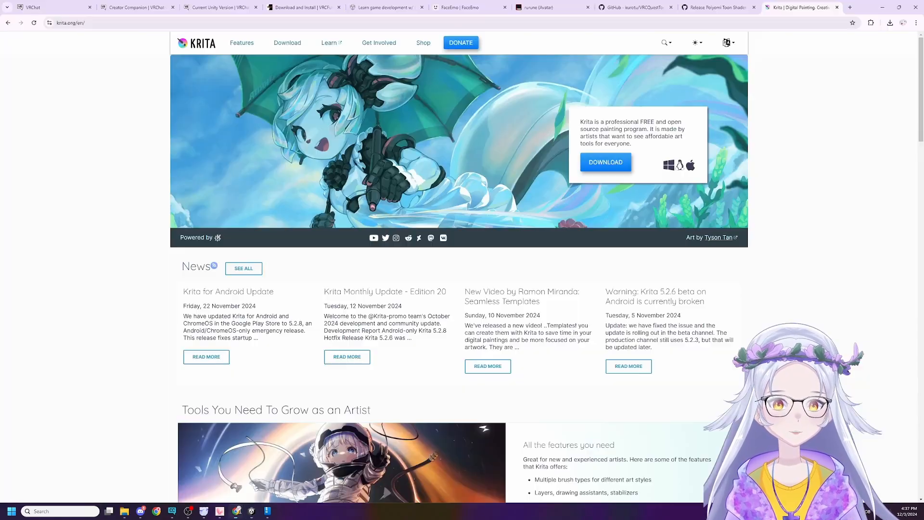
pyautogui.click(850, 6)
pyautogui.write('gogoloco')
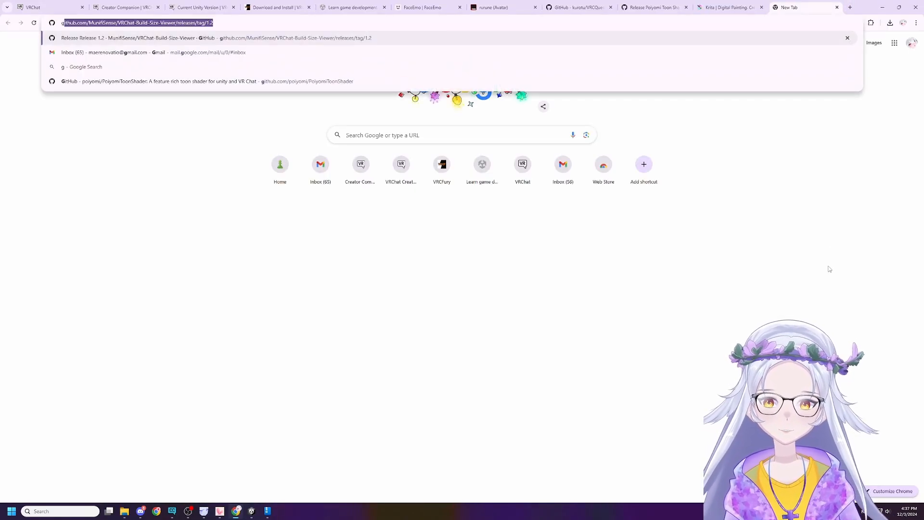
pyautogui.press('Return')
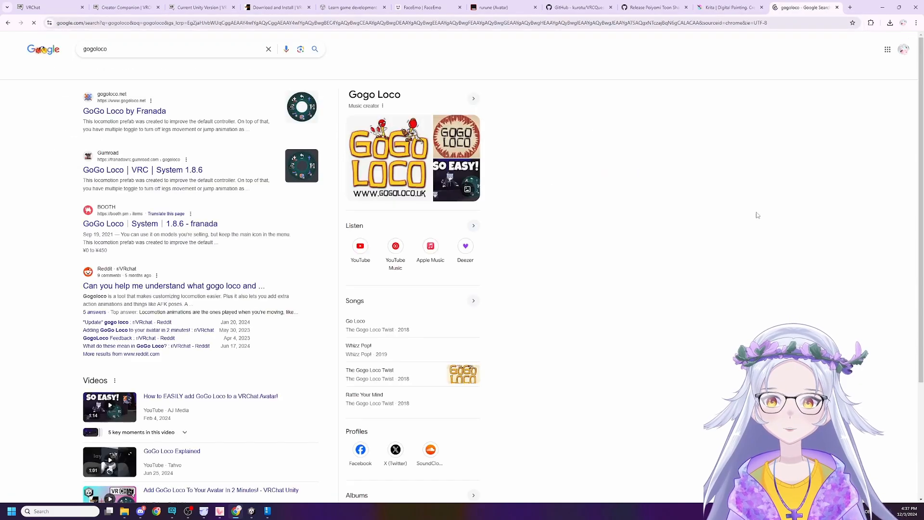
pyautogui.click(154, 110)
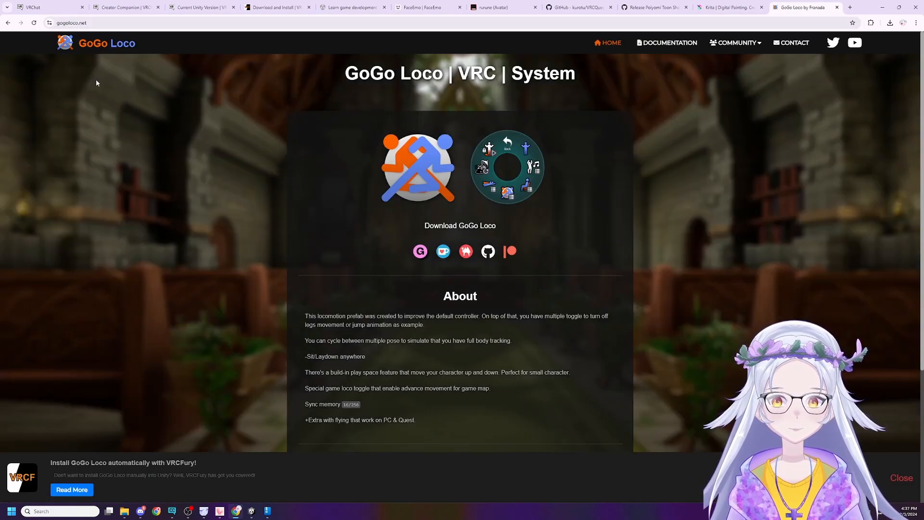
# Return to the search results and open GoGo Loco's Gumroad product page down to its pricing section.
pyautogui.click(7, 23)
pyautogui.click(184, 171)
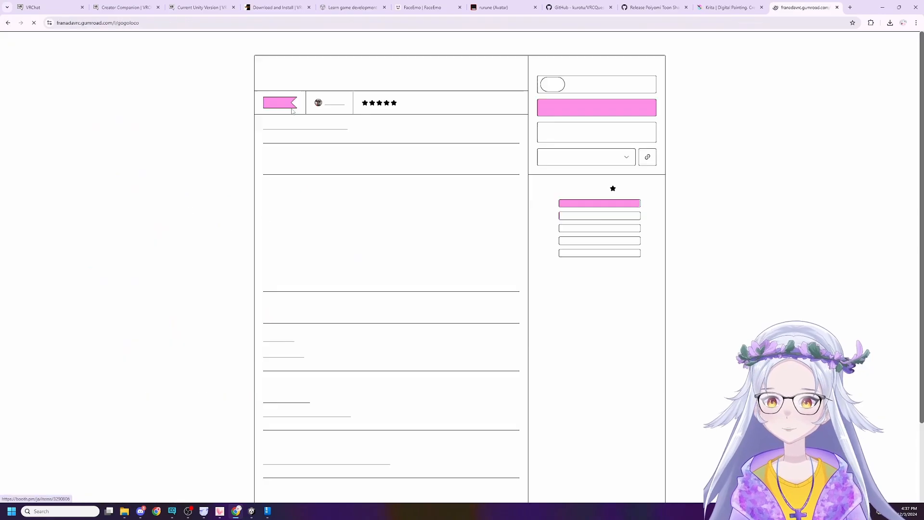
pyautogui.scroll(-5, 567, 244)
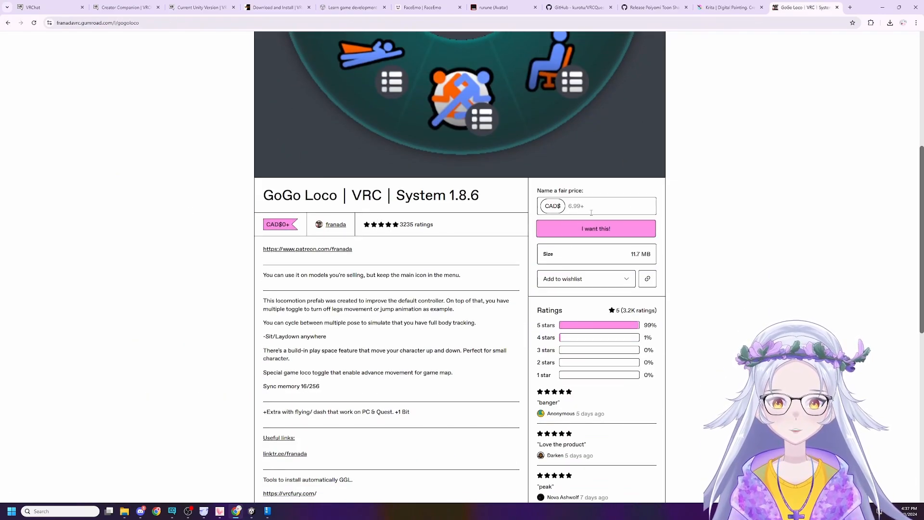
# Set the GoGo Loco price to CAD$ 0, proceed to the checkout, and return to the product page.
pyautogui.click(587, 230)
pyautogui.write('0')
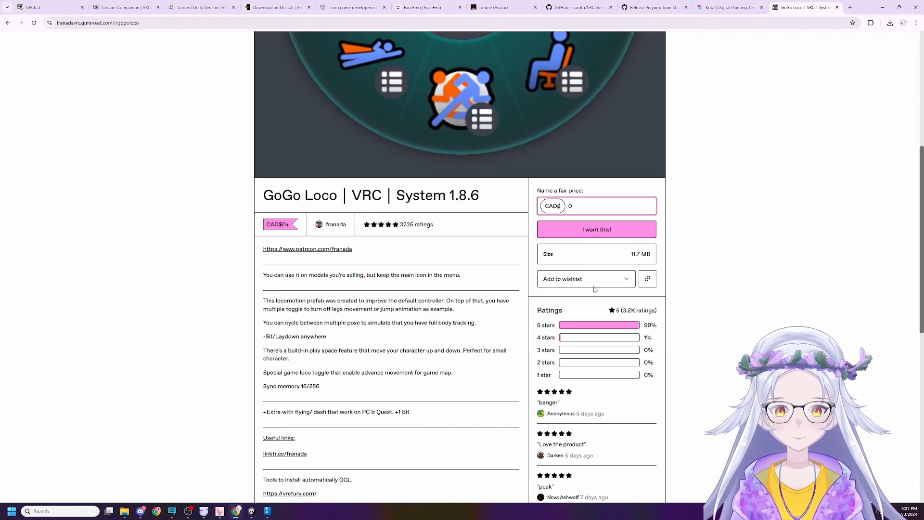
pyautogui.click(577, 233)
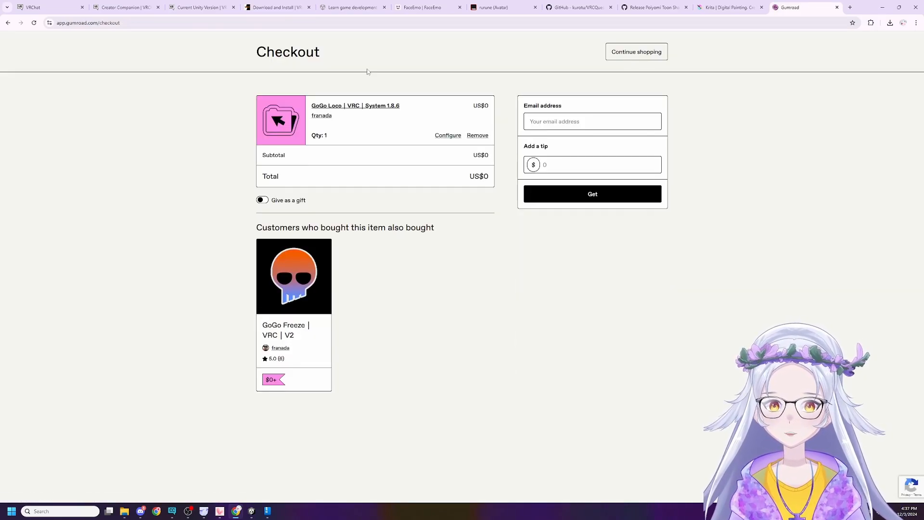
pyautogui.click(8, 23)
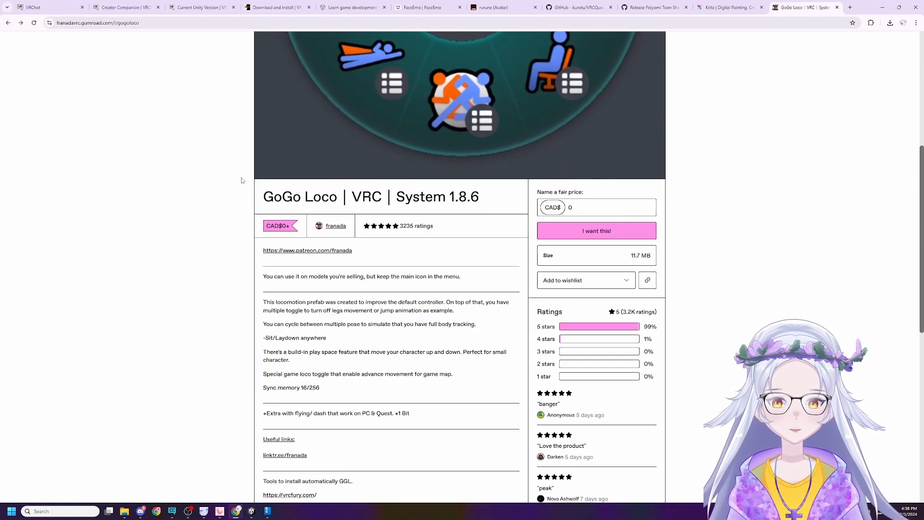
# Look over the GoGo Loco description, installation tool links and menu image, and switch back to Unity.
pyautogui.scroll(-2, 295, 355)
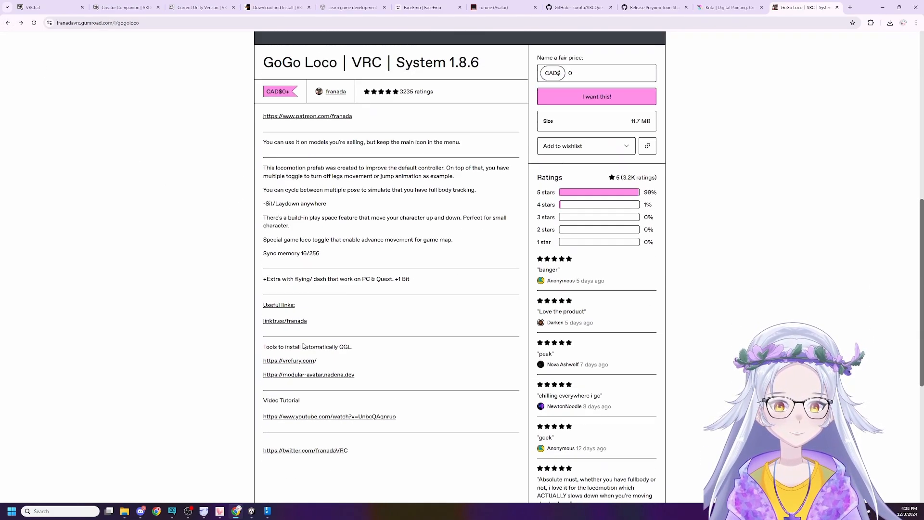
pyautogui.scroll(5, 291, 361)
pyautogui.scroll(2, 208, 460)
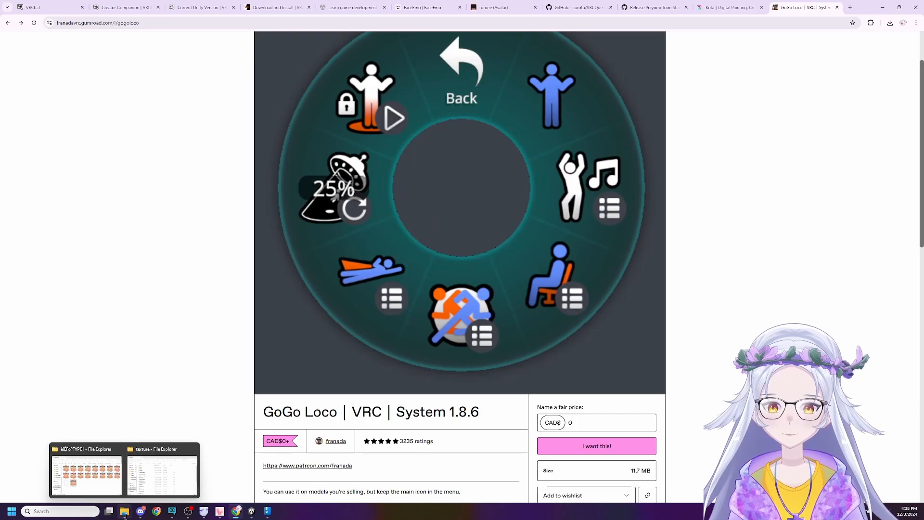
pyautogui.click(252, 510)
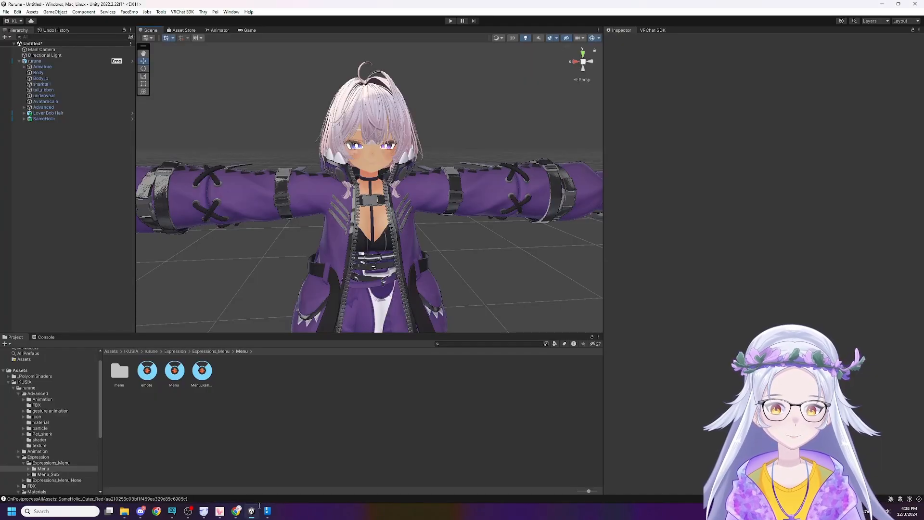
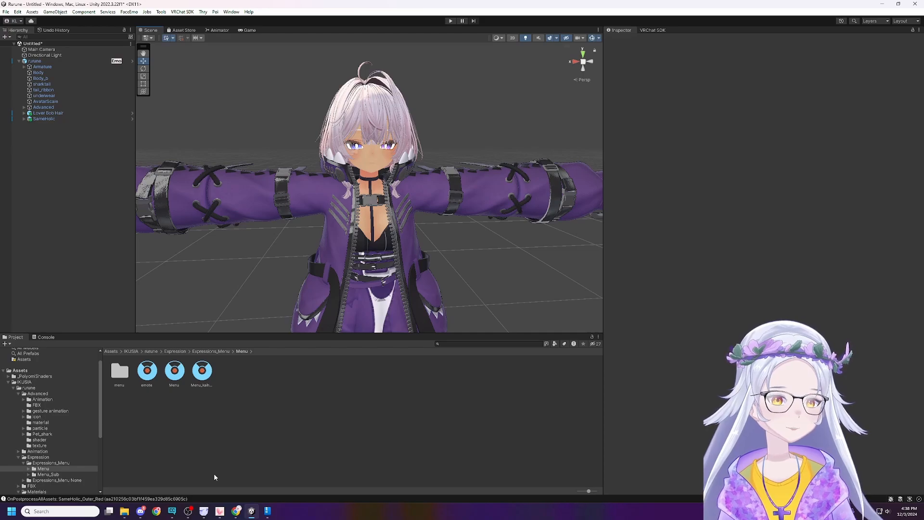
# Switch to the Rurune folder in File Explorer, look inside GoLoco.v.1.8.6.zip for the Unity package, and close the archive.
pyautogui.hotkey('alt', 'Tab')
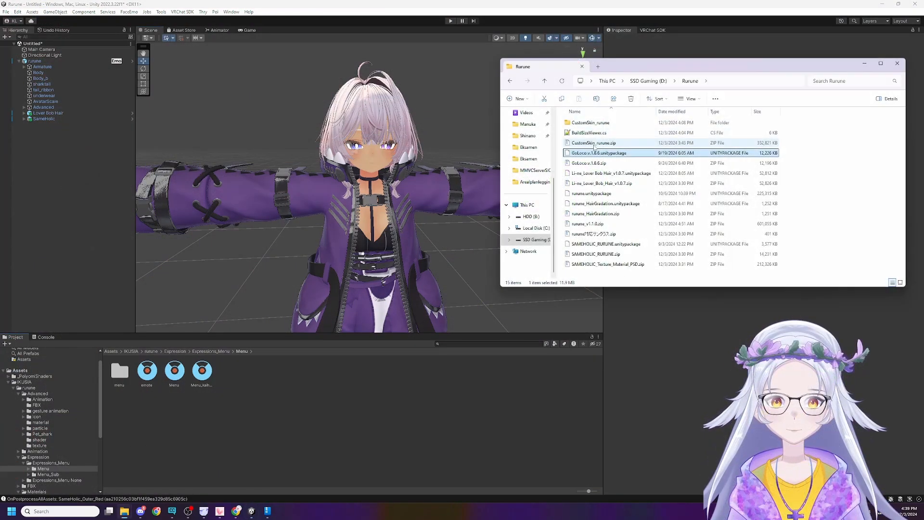
pyautogui.doubleClick(590, 163)
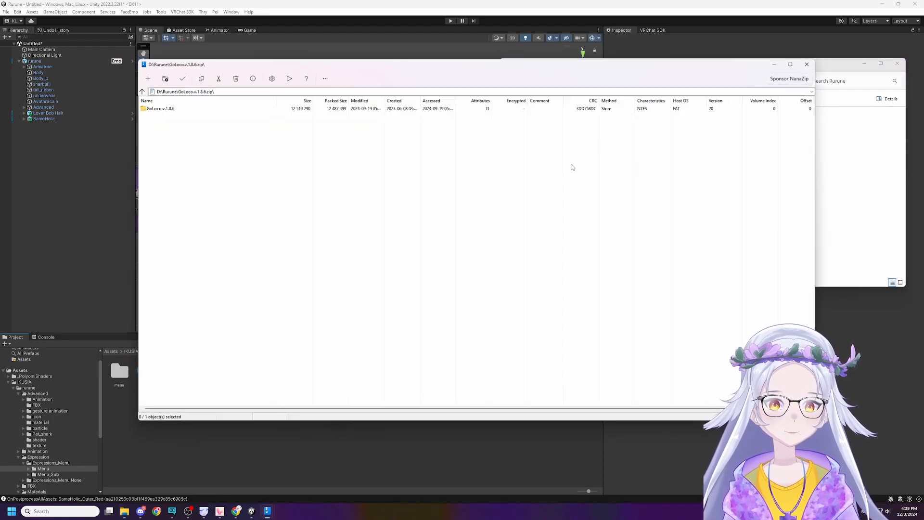
pyautogui.doubleClick(194, 107)
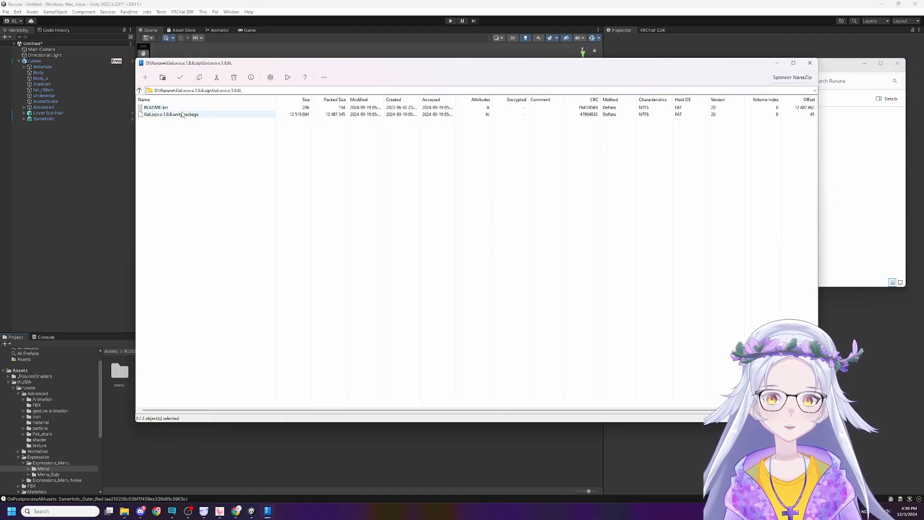
pyautogui.click(256, 114)
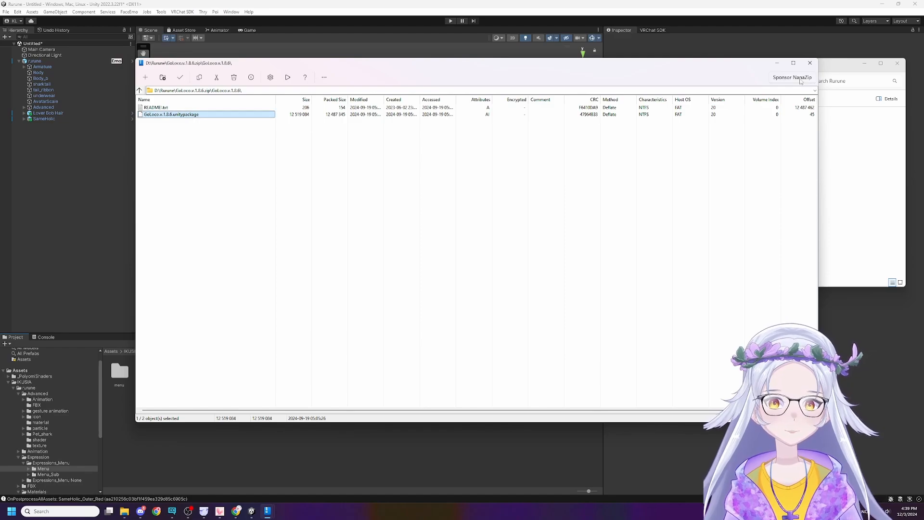
pyautogui.click(810, 63)
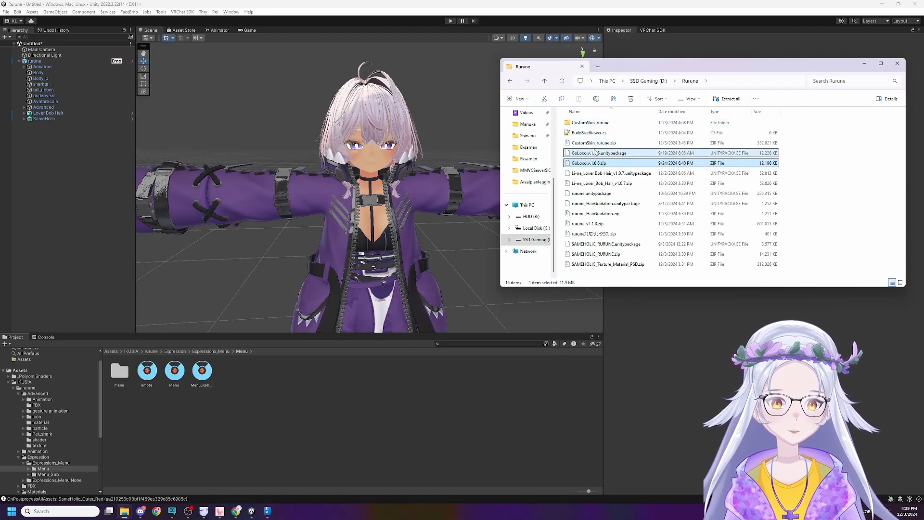
# Import GoLoco.v.1.8.6.unitypackage from the Rurune folder into the Unity project with all its items.
pyautogui.click(588, 153)
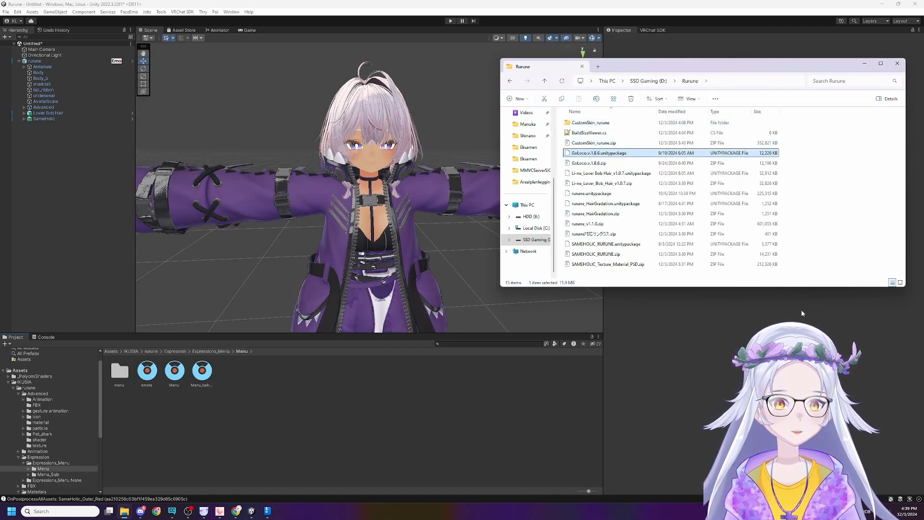
pyautogui.moveTo(503, 380); pyautogui.dragTo(484, 376)
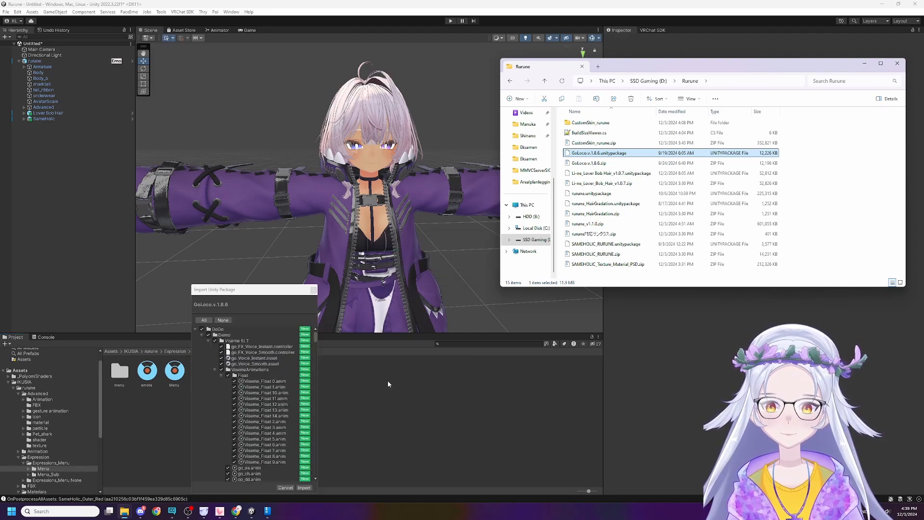
pyautogui.click(304, 488)
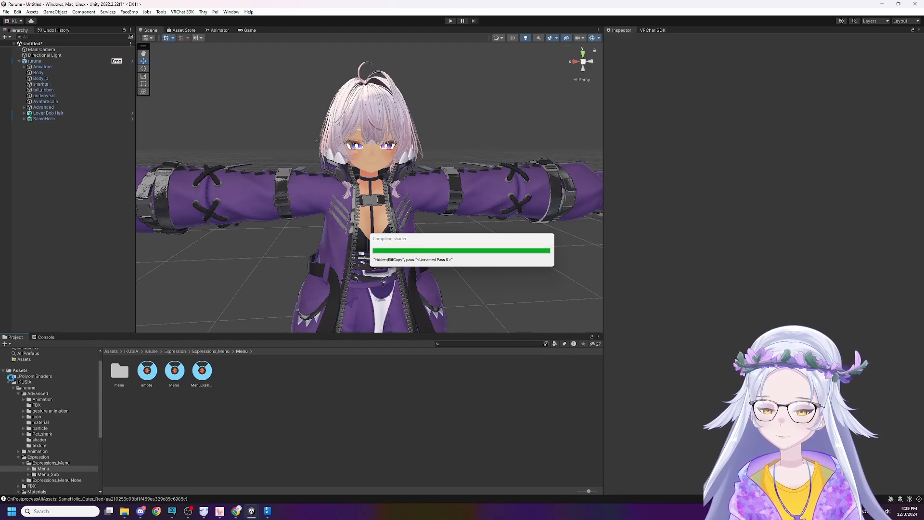
# Collapse the IKUSIA folder and open the VRCFury prefab folder at Assets/GoGo/GoLoco/Prefabs.
pyautogui.click(19, 387)
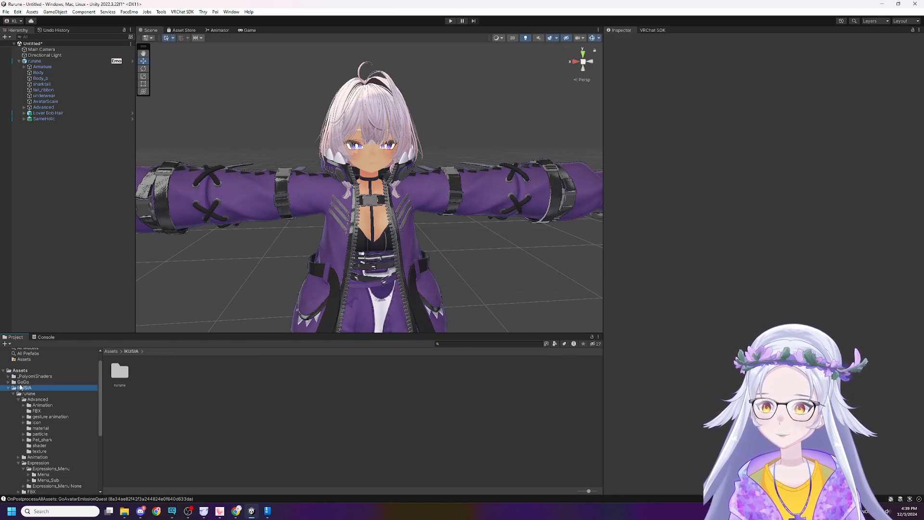
pyautogui.press('Left')
pyautogui.click(38, 394)
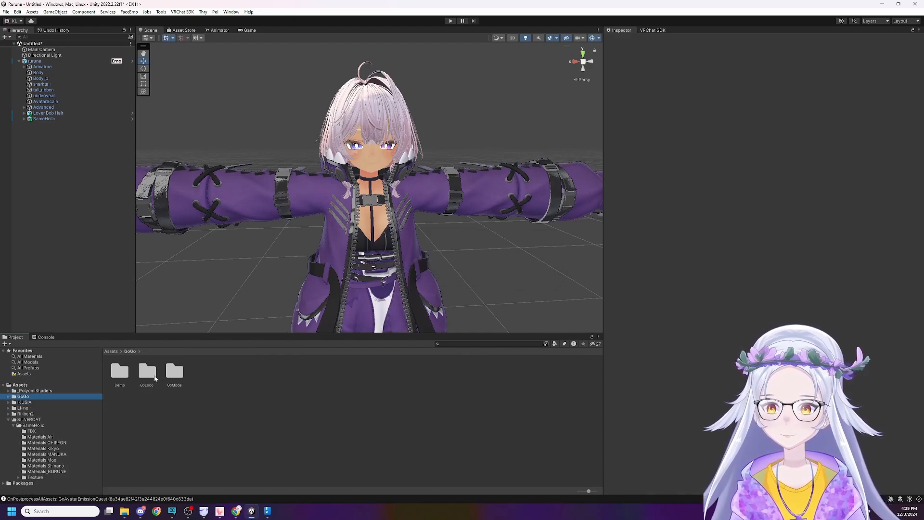
pyautogui.doubleClick(145, 375)
pyautogui.click(247, 377)
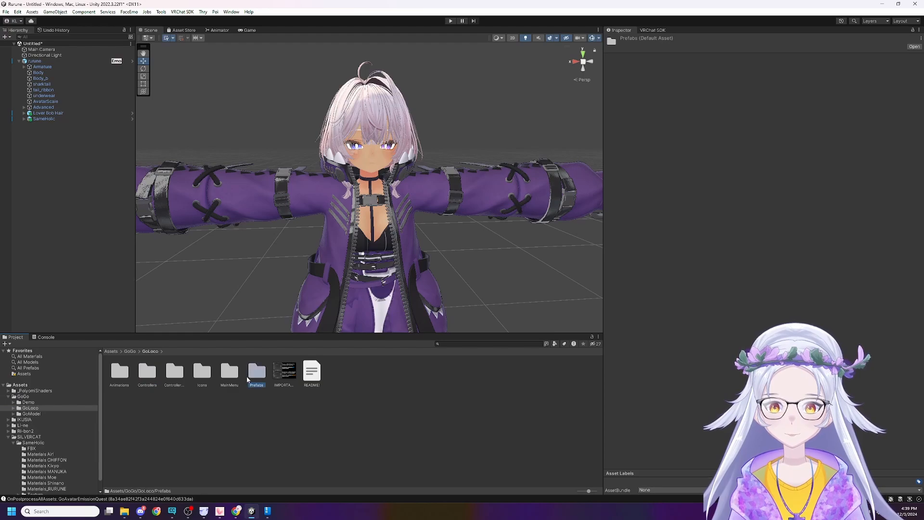
pyautogui.click(235, 375)
pyautogui.click(256, 374)
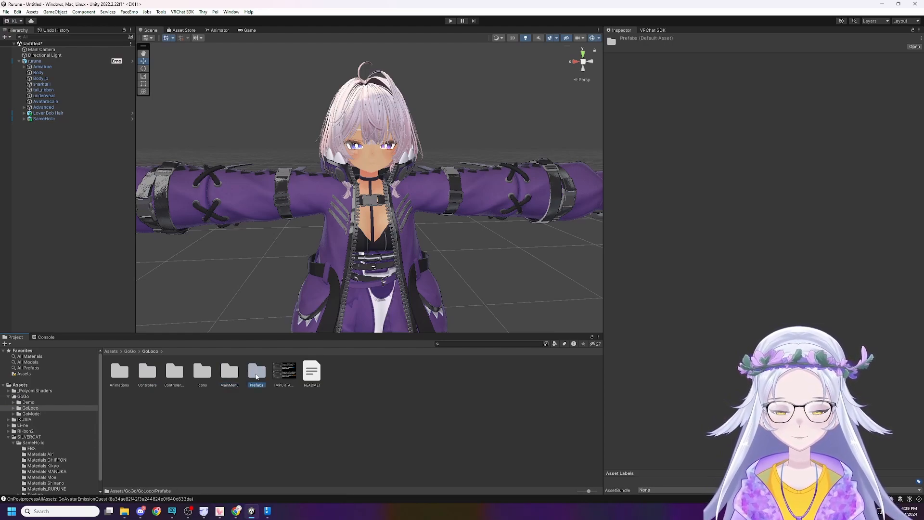
pyautogui.doubleClick(256, 377)
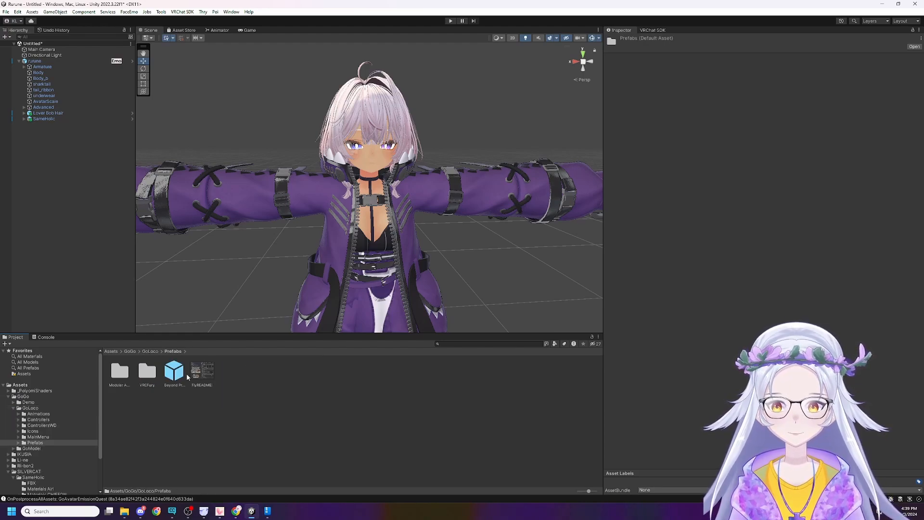
pyautogui.click(144, 369)
pyautogui.click(124, 370)
pyautogui.click(147, 366)
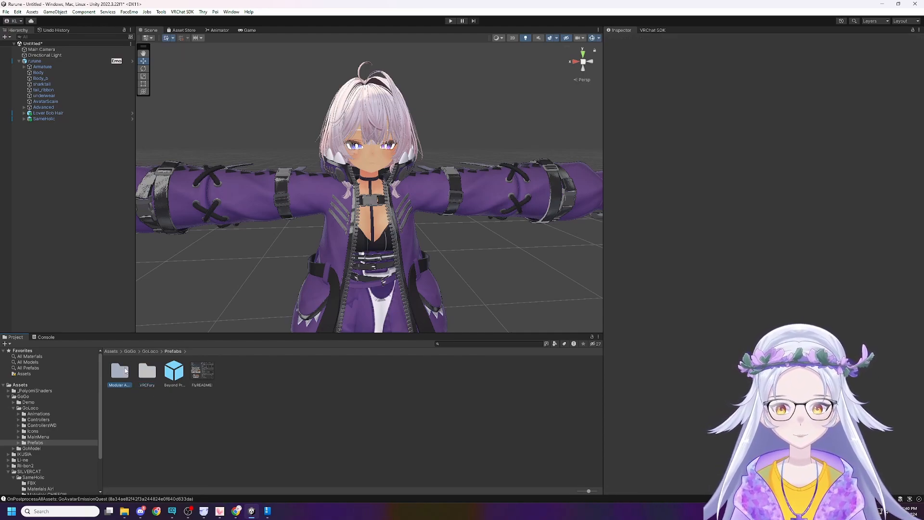
pyautogui.doubleClick(147, 371)
# Compare the two GogoLoco VRCFury prefabs and add GogoLoco Beyond (VRCFury) as a child of the rurune avatar.
pyautogui.click(154, 382)
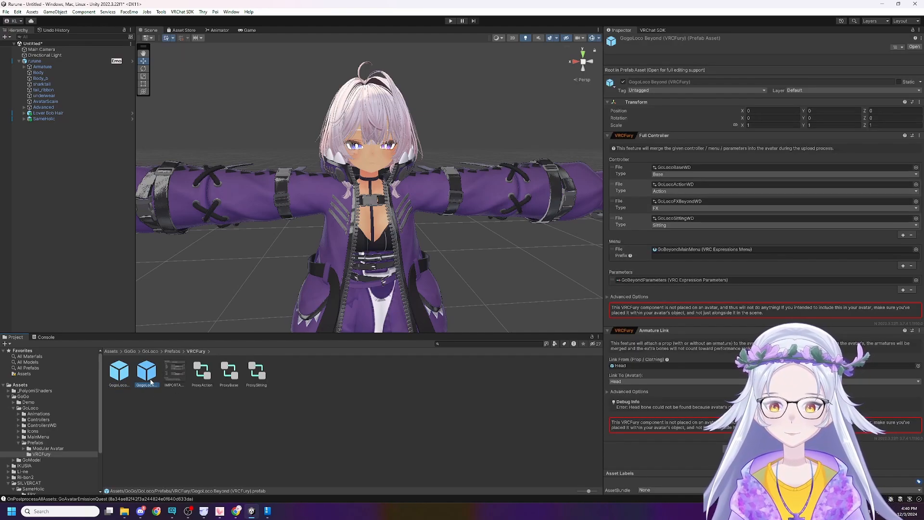
pyautogui.click(123, 377)
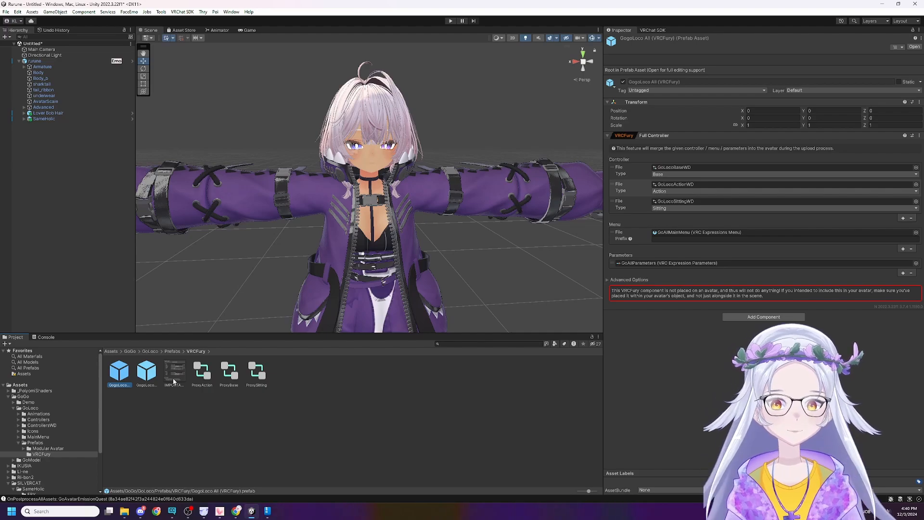
pyautogui.click(147, 372)
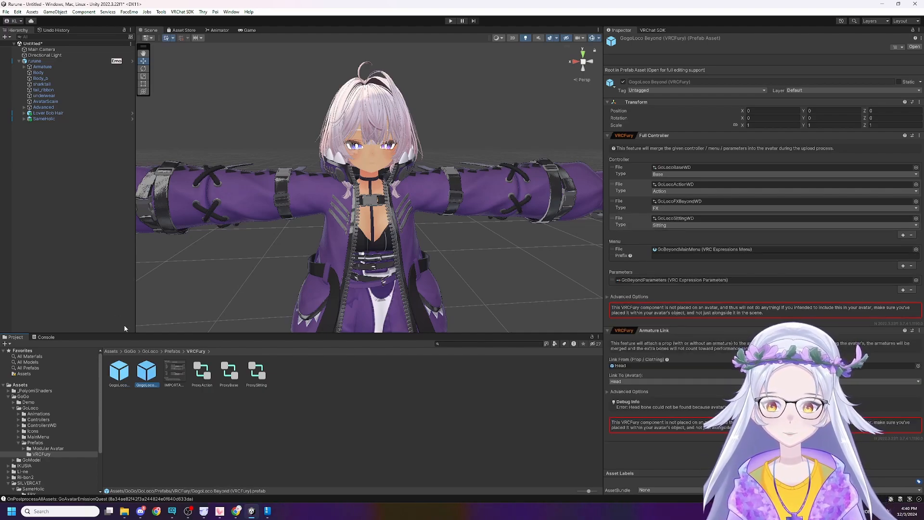
pyautogui.moveTo(151, 373); pyautogui.dragTo(58, 62)
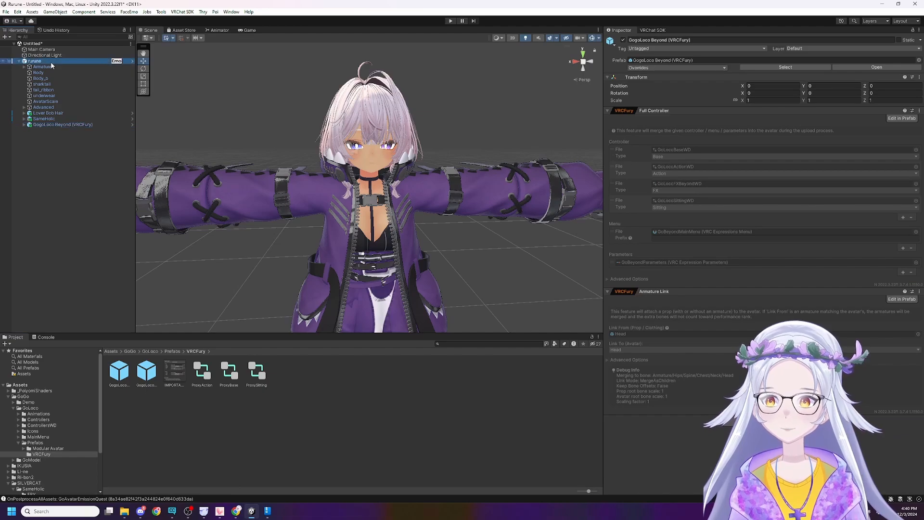
pyautogui.click(204, 249)
pyautogui.click(204, 249)
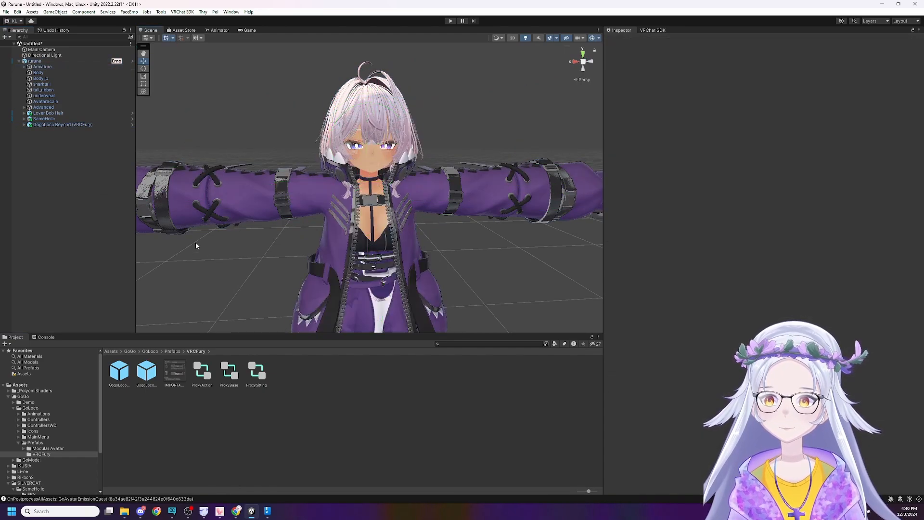
# Create three empty game objects as children of the rurune avatar.
pyautogui.moveTo(250, 103); pyautogui.dragTo(222, 179, button='right')
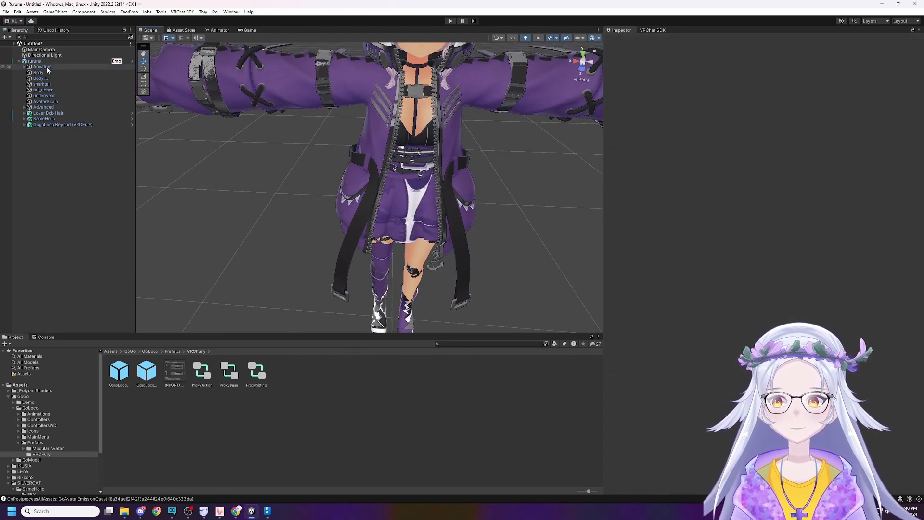
pyautogui.rightClick(45, 63)
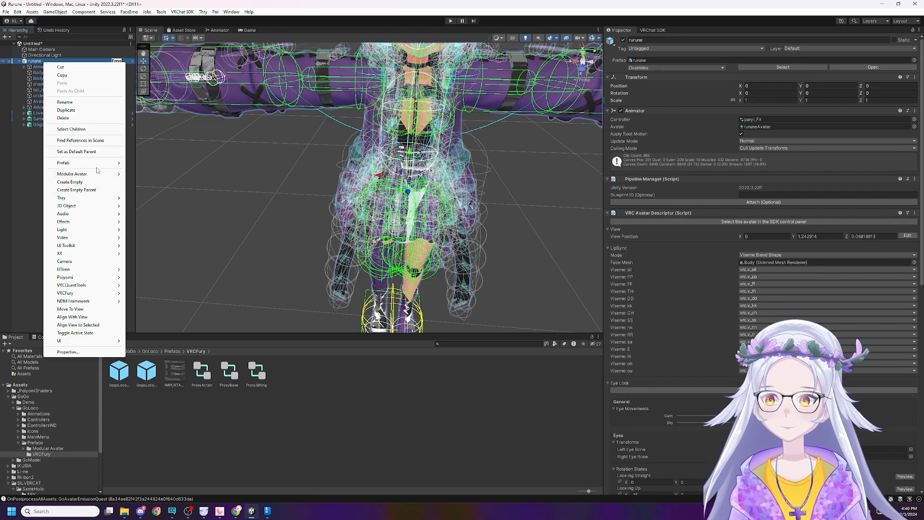
pyautogui.click(81, 182)
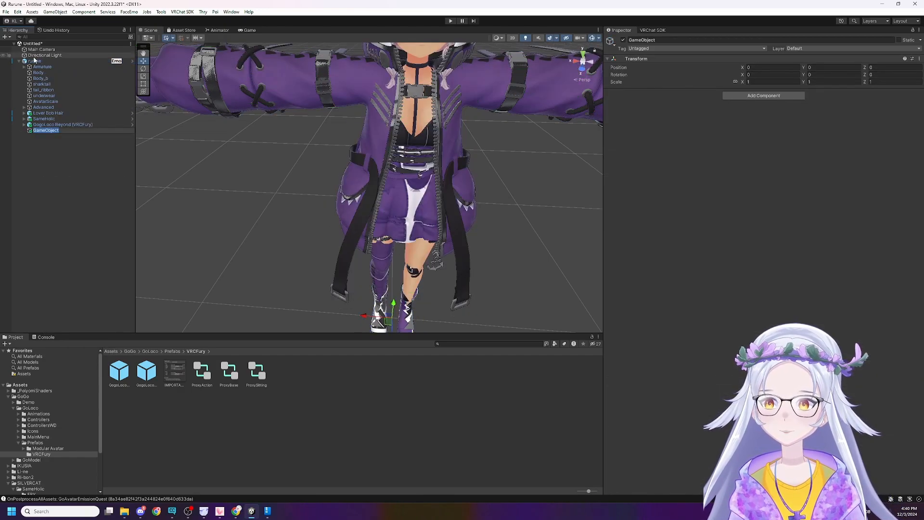
pyautogui.click(34, 60)
pyautogui.rightClick(33, 61)
pyautogui.click(68, 179)
pyautogui.rightClick(44, 61)
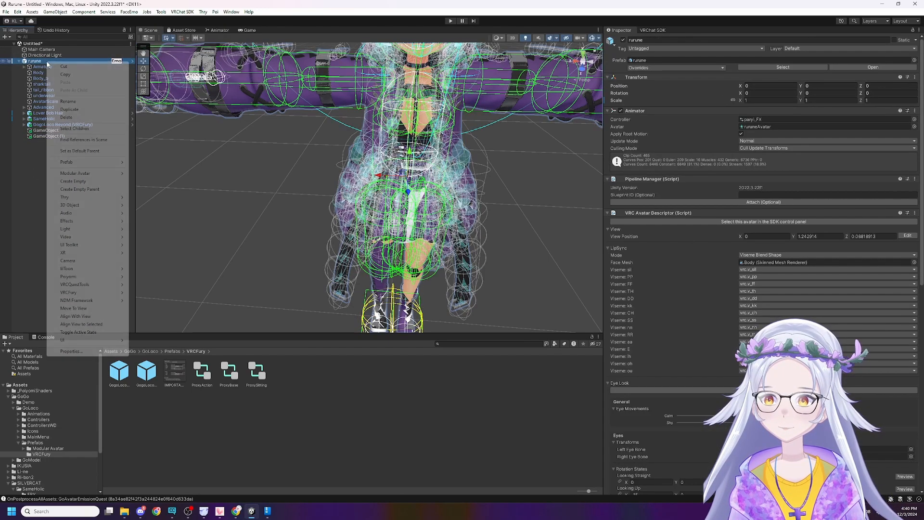
pyautogui.click(67, 181)
# Rename the three new empty objects under rurune to Clothes, Hair and Utilities.
pyautogui.click(76, 130)
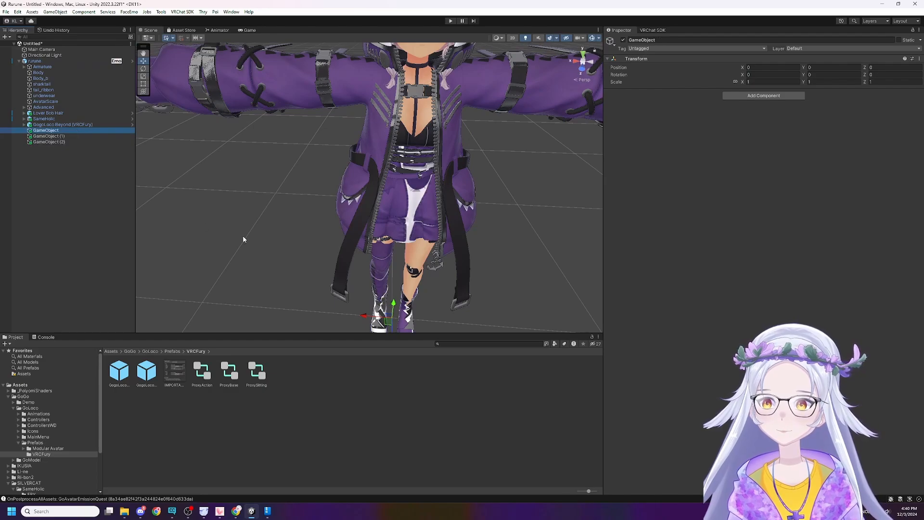
pyautogui.press('F2')
pyautogui.write('Clothes')
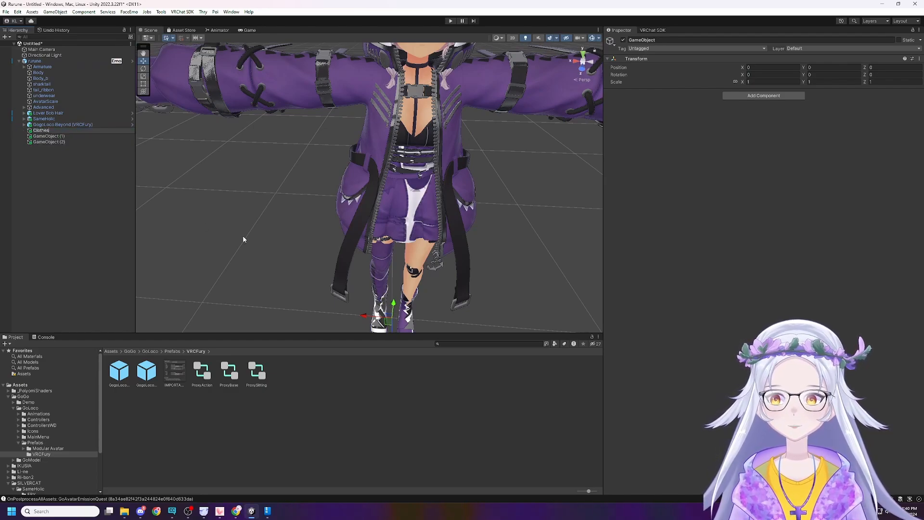
pyautogui.press('Return')
pyautogui.press('Down')
pyautogui.press('F2')
pyautogui.write('Hair')
pyautogui.press('Return')
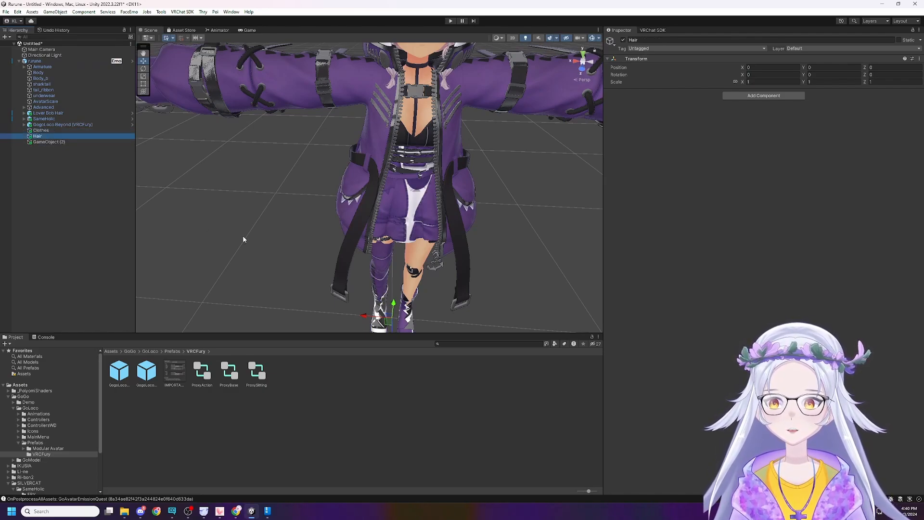
pyautogui.press('Down')
pyautogui.press('F2')
pyautogui.write('Ut')
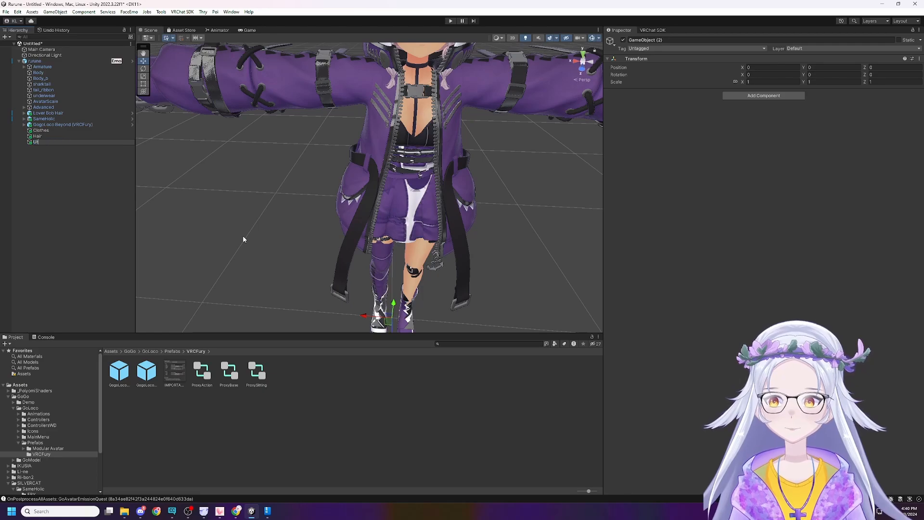
pyautogui.write('ilities')
pyautogui.press('Return')
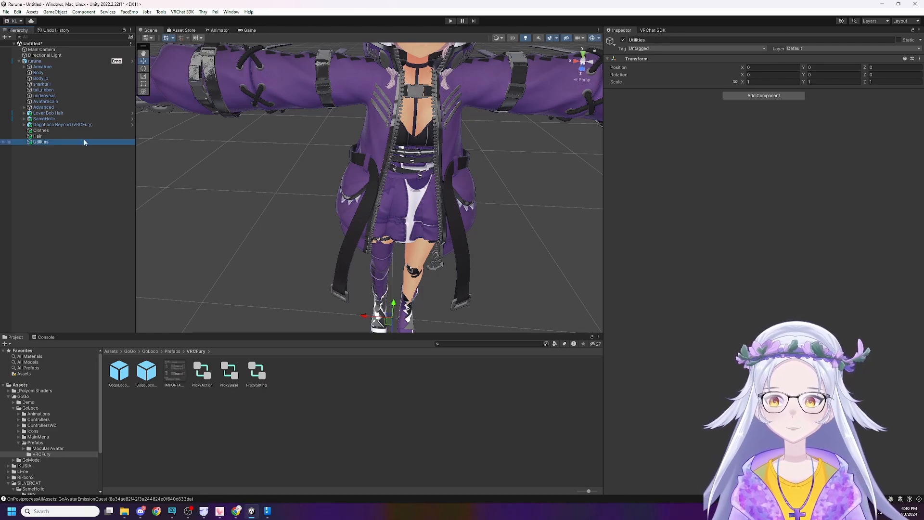
# Parent SameHolic under Clothes, Lover Bob Hair under Hair, and GogoLoco Beyond under Utilities.
pyautogui.moveTo(61, 123)
pyautogui.mouseDown()
pyautogui.moveTo(53, 144)
pyautogui.moveTo(41, 141)
pyautogui.moveTo(47, 124)
pyautogui.moveTo(50, 145)
pyautogui.moveTo(49, 130)
pyautogui.mouseUp()
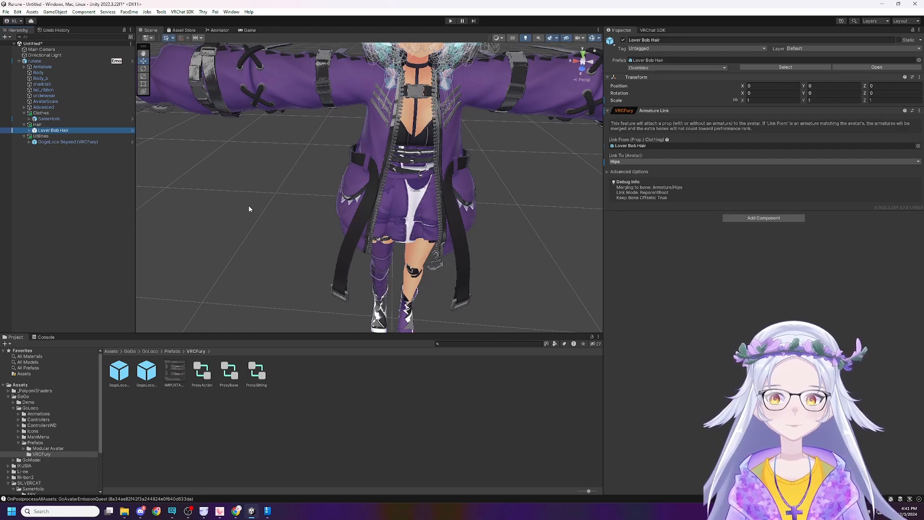
pyautogui.click(73, 107)
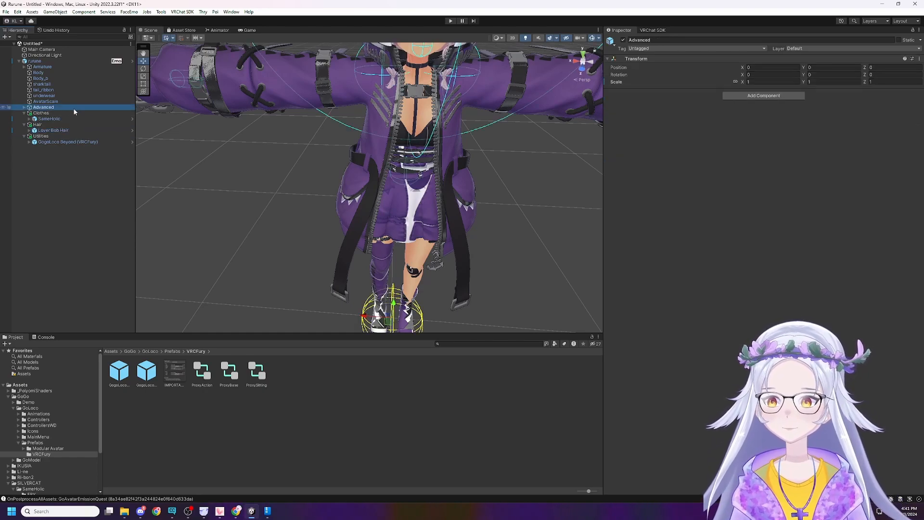
pyautogui.click(89, 119)
pyautogui.click(93, 113)
# Add a VRCFury Toggle component to SameHolic with a Turn On action targeting the SameHolic object.
pyautogui.click(78, 119)
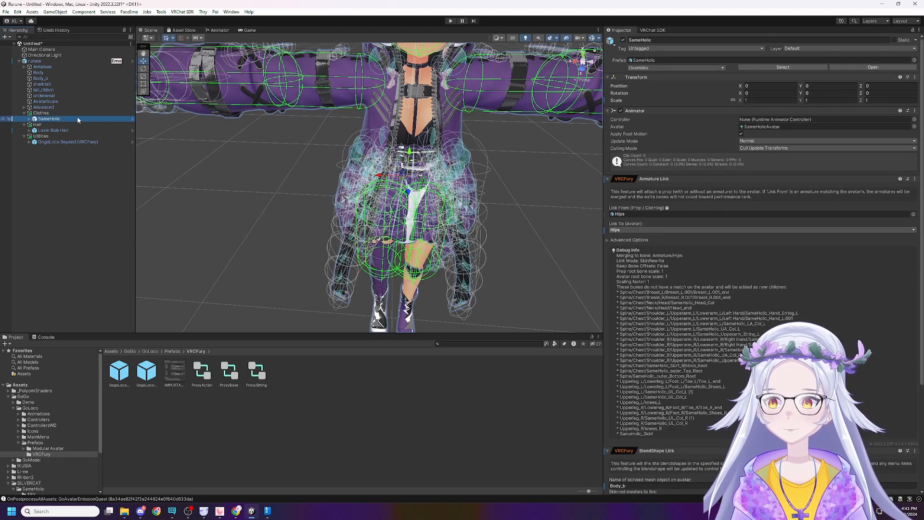
pyautogui.scroll(-5, 760, 241)
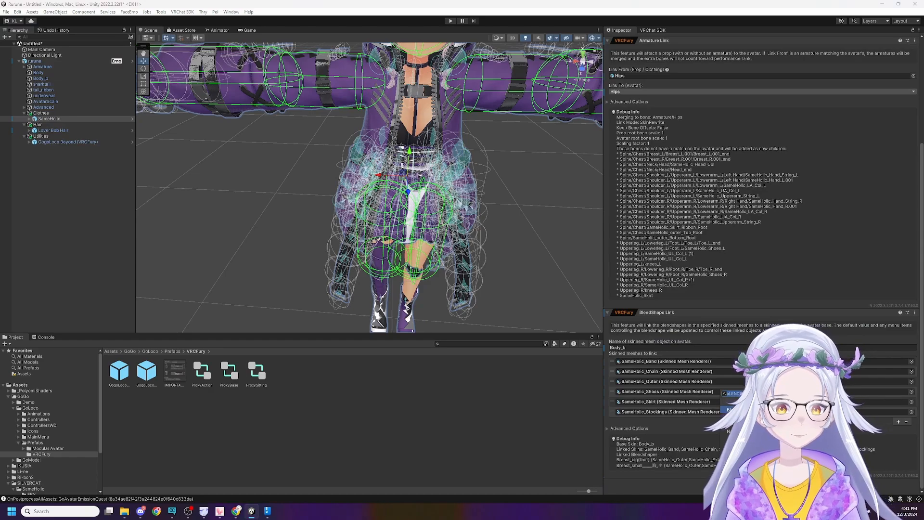
pyautogui.press('Return')
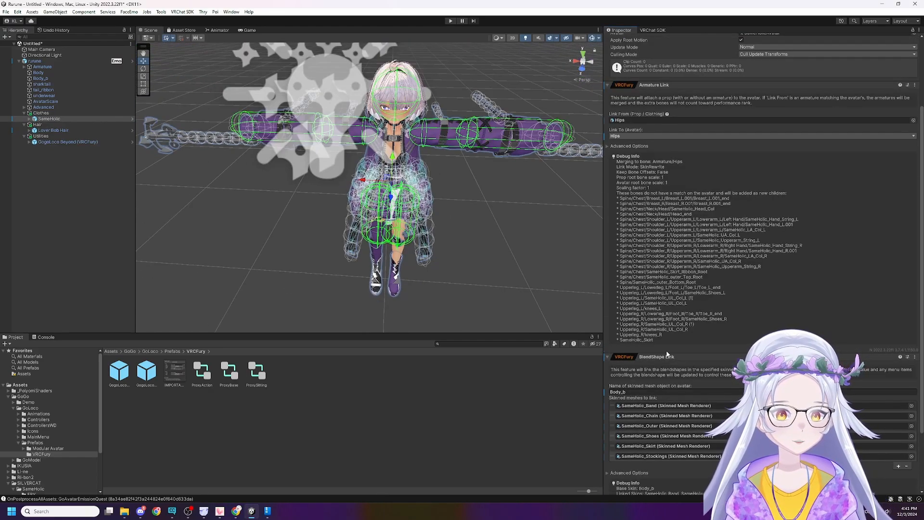
pyautogui.click(771, 471)
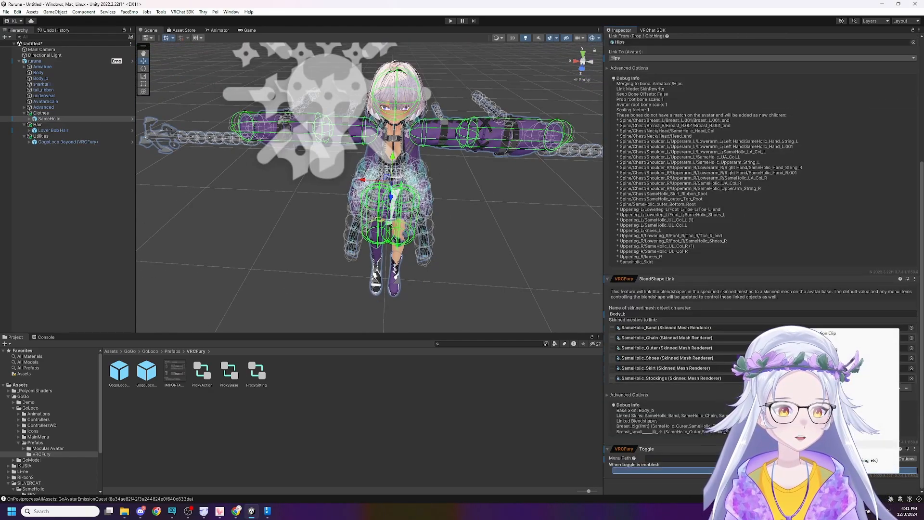
pyautogui.click(852, 405)
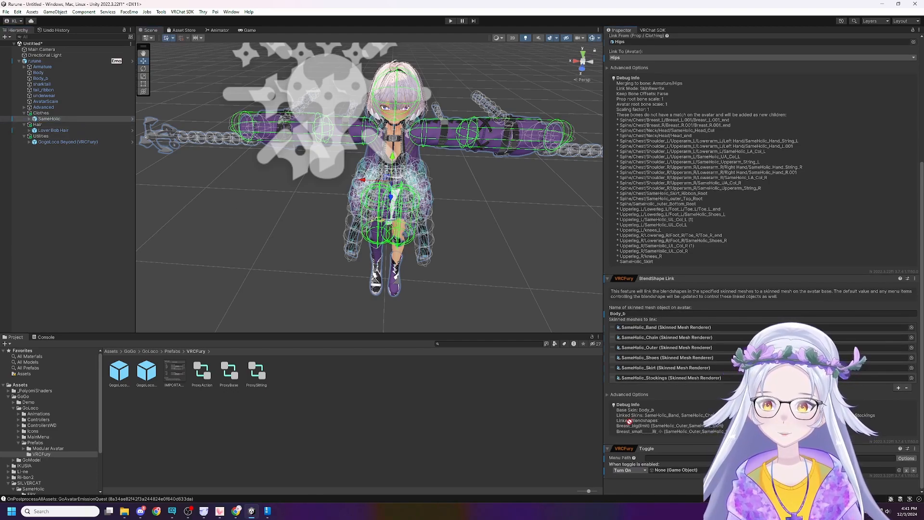
pyautogui.moveTo(49, 119); pyautogui.dragTo(668, 471)
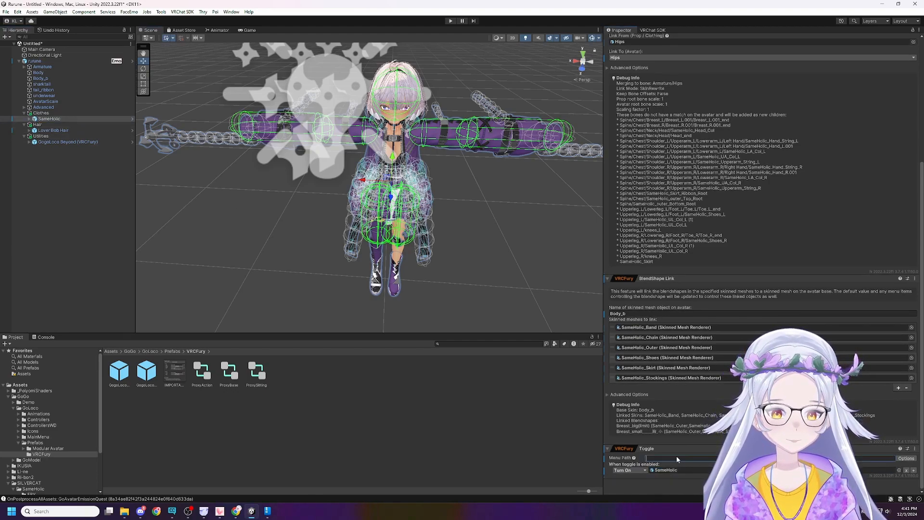
# Set the SameHolic toggle's menu path to Clothes/SameHolic.
pyautogui.click(904, 458)
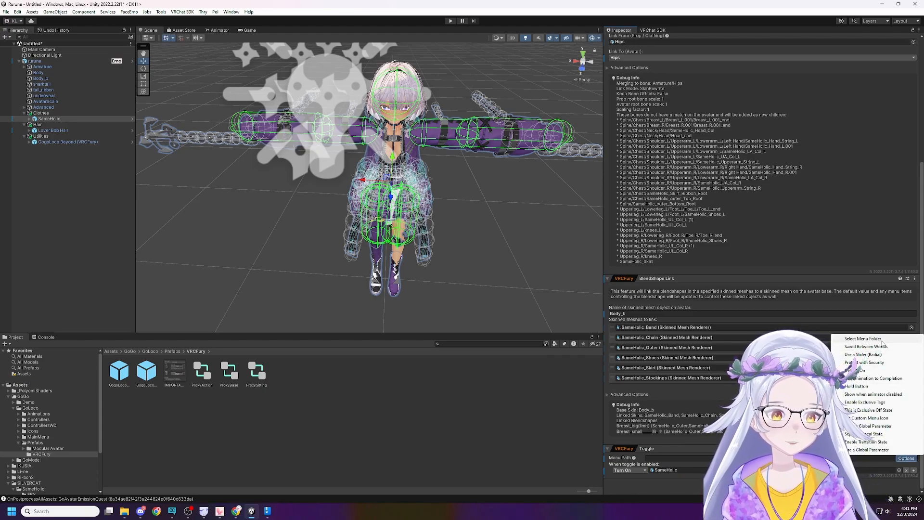
pyautogui.click(881, 340)
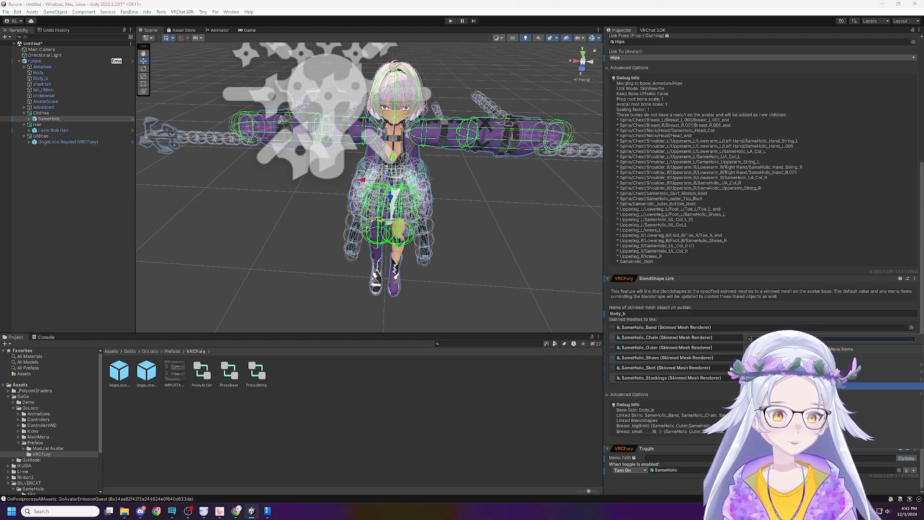
pyautogui.click(668, 458)
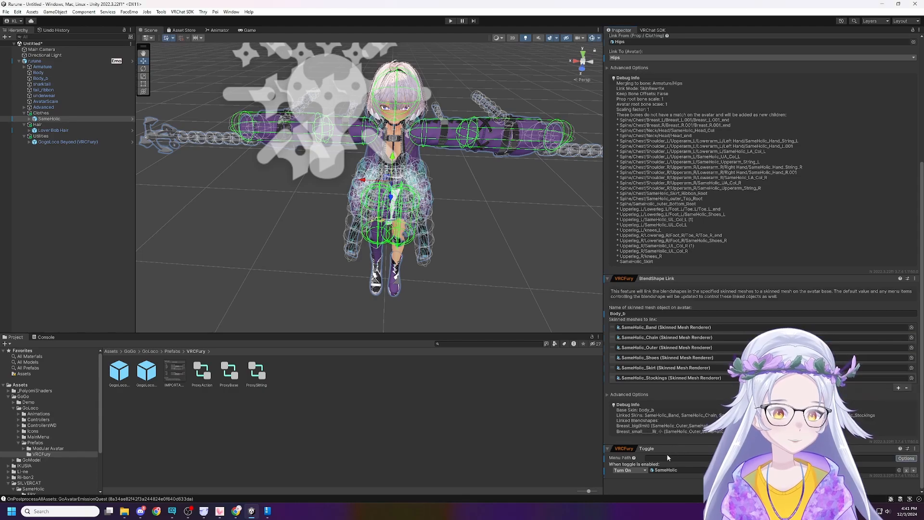
pyautogui.click(667, 457)
pyautogui.write('Clothes')
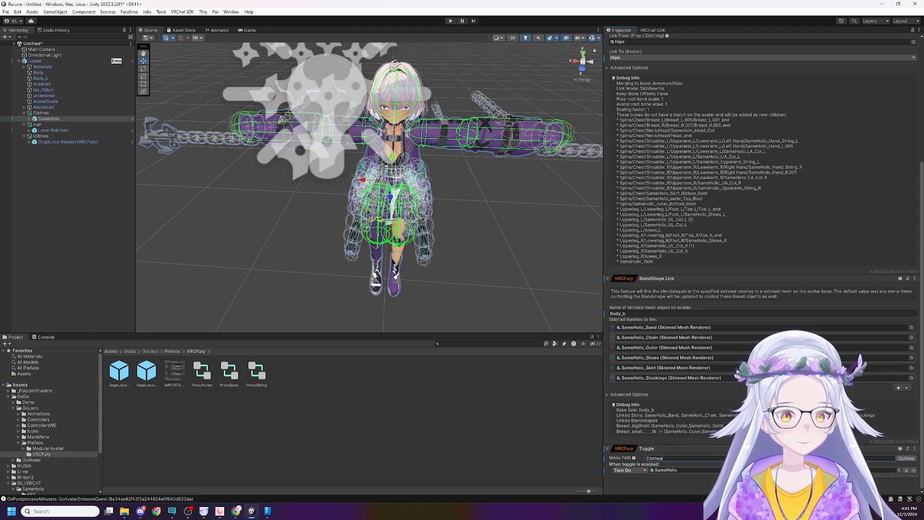
pyautogui.write('/SameHo')
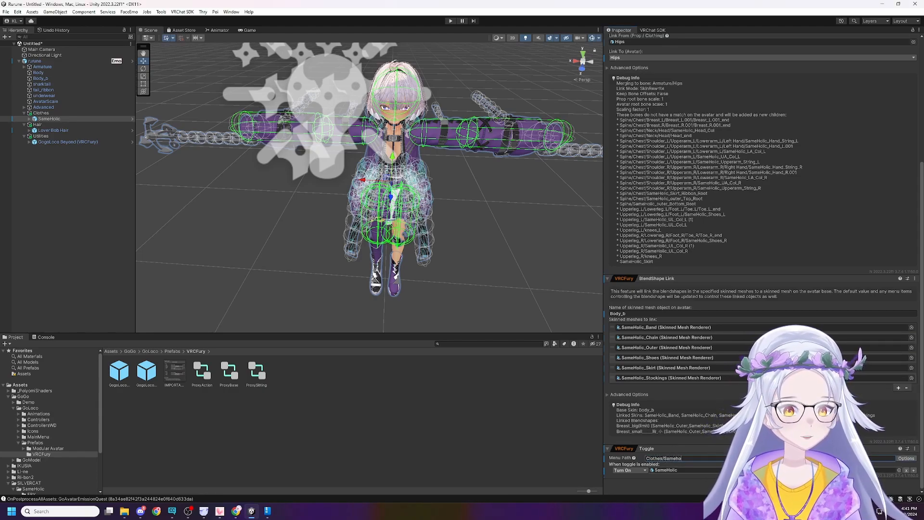
pyautogui.write('lic')
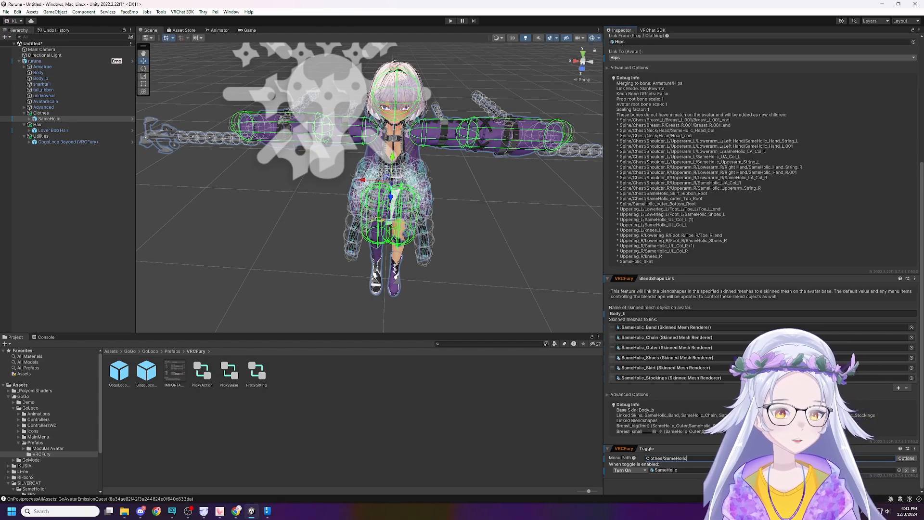
# Make the SameHolic toggle Default On and mark it as the Exclusive Off State.
pyautogui.click(904, 458)
pyautogui.click(877, 376)
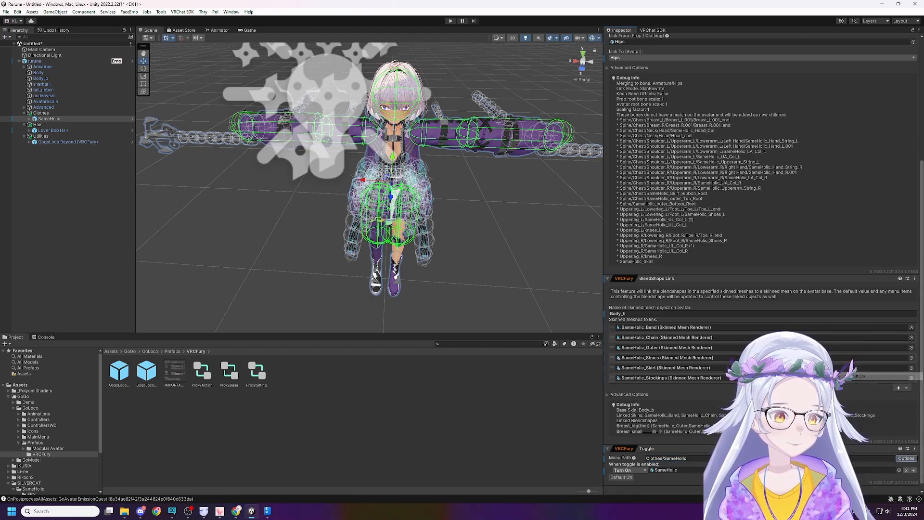
pyautogui.click(903, 460)
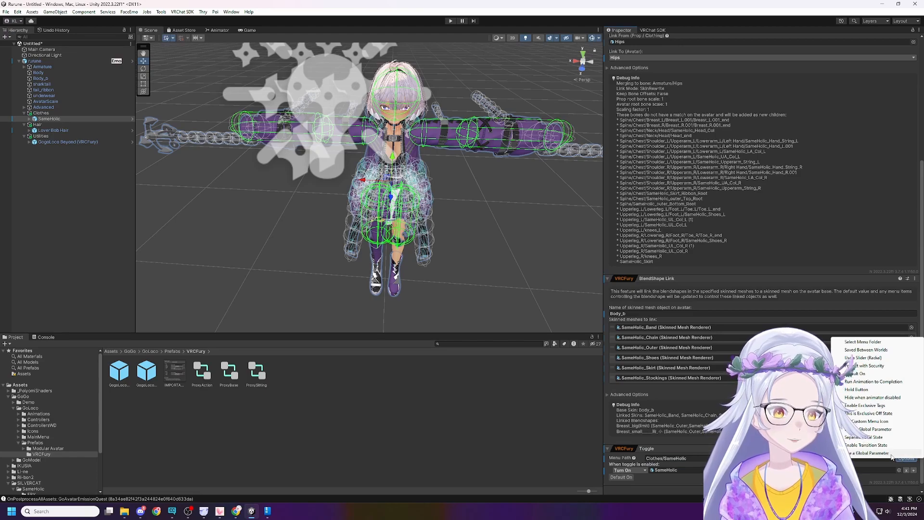
pyautogui.click(876, 414)
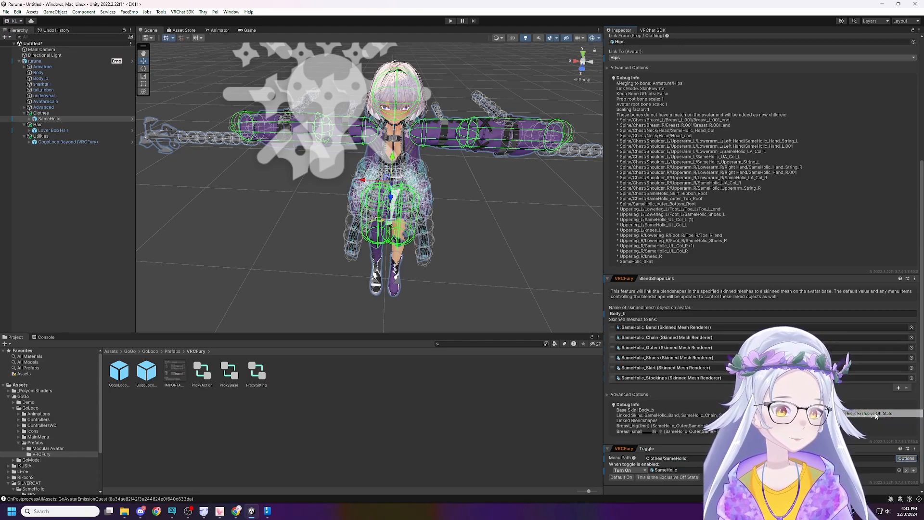
# Enable Exclusive Tags on the SameHolic toggle and set the tag to Clothes.
pyautogui.click(903, 460)
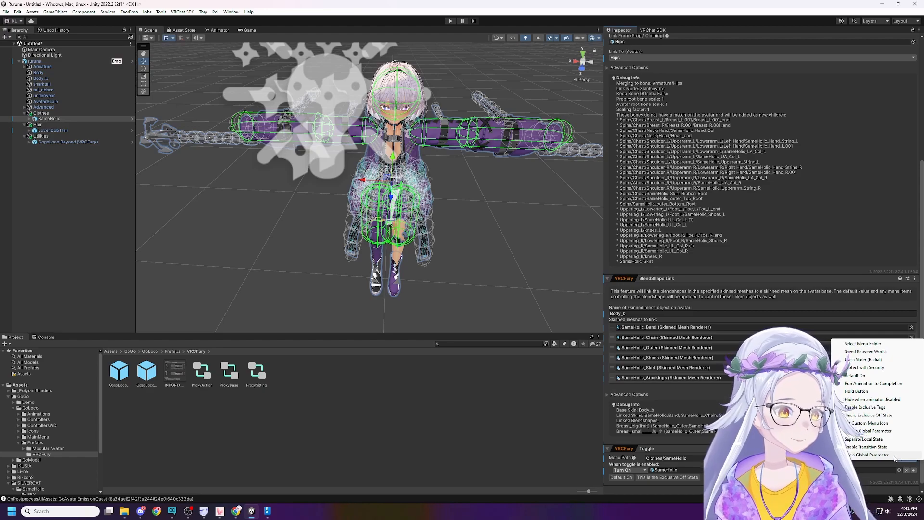
pyautogui.click(882, 408)
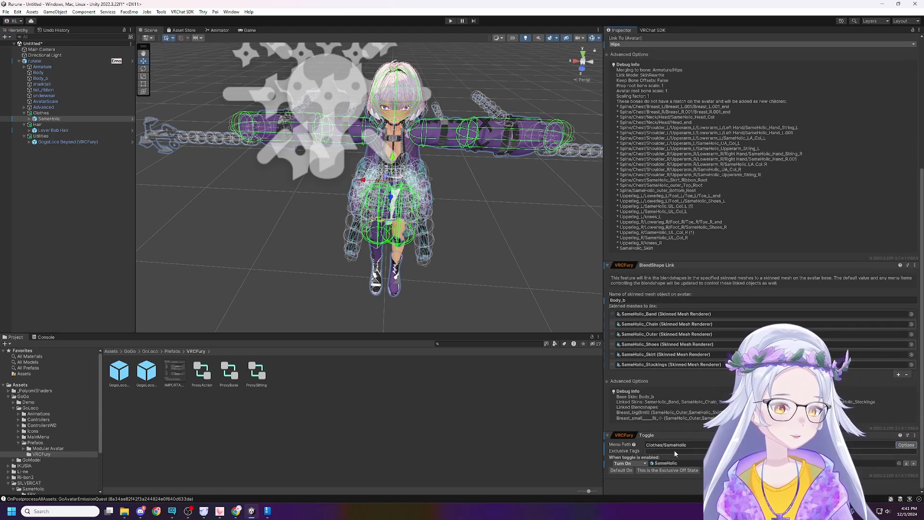
pyautogui.click(674, 451)
pyautogui.write('Clot')
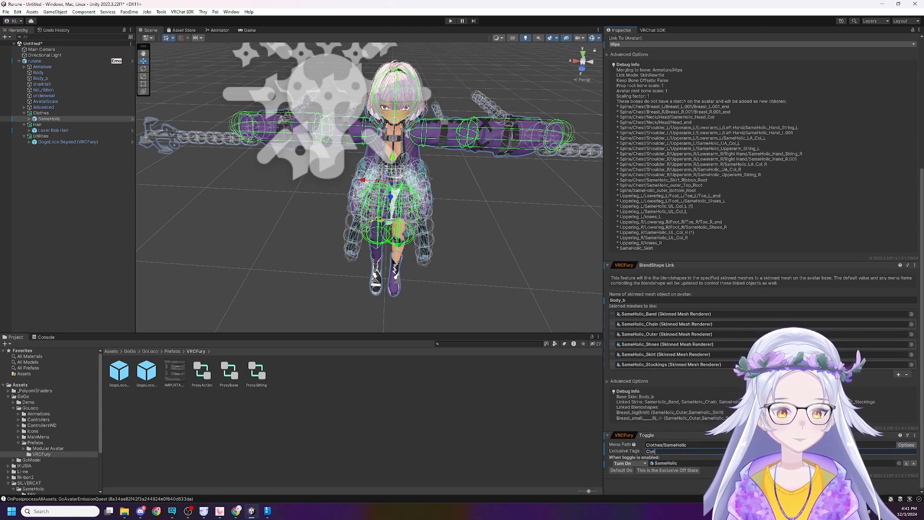
pyautogui.write('hes')
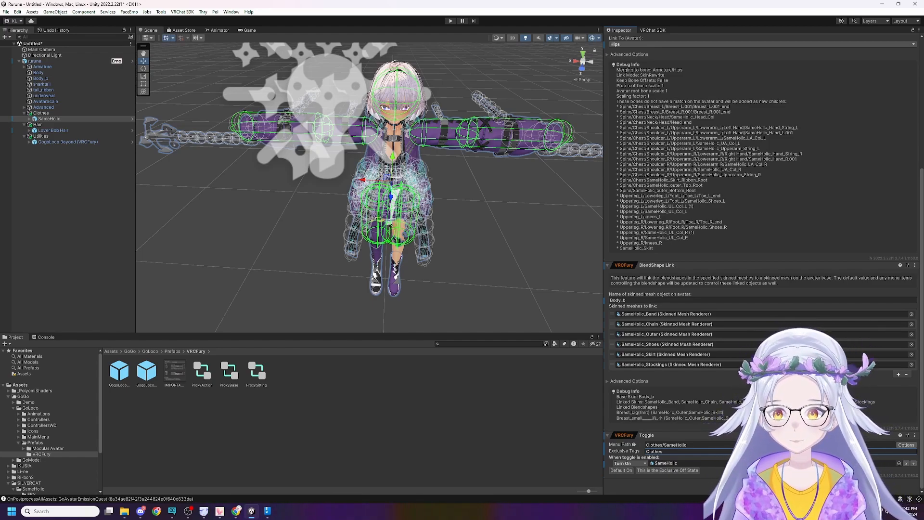
# Remove the VRCFury Toggle component from SameHolic.
pyautogui.click(67, 129)
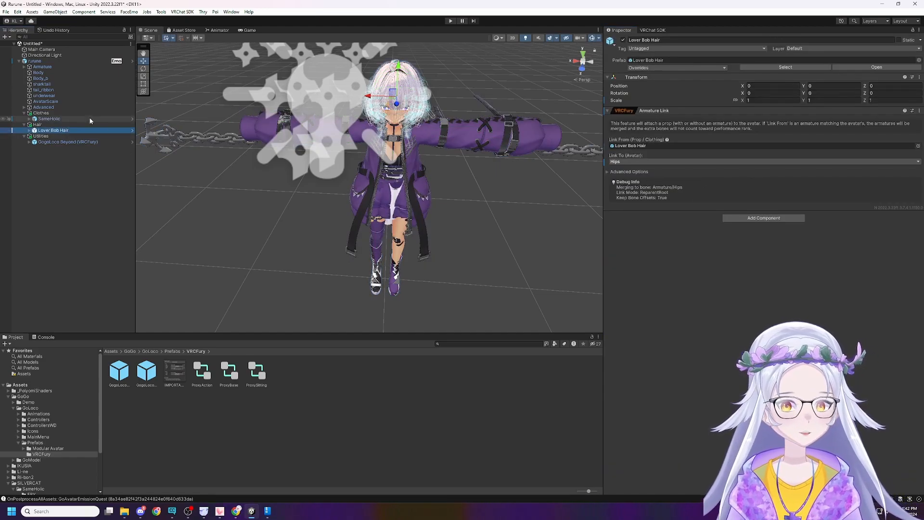
pyautogui.click(68, 119)
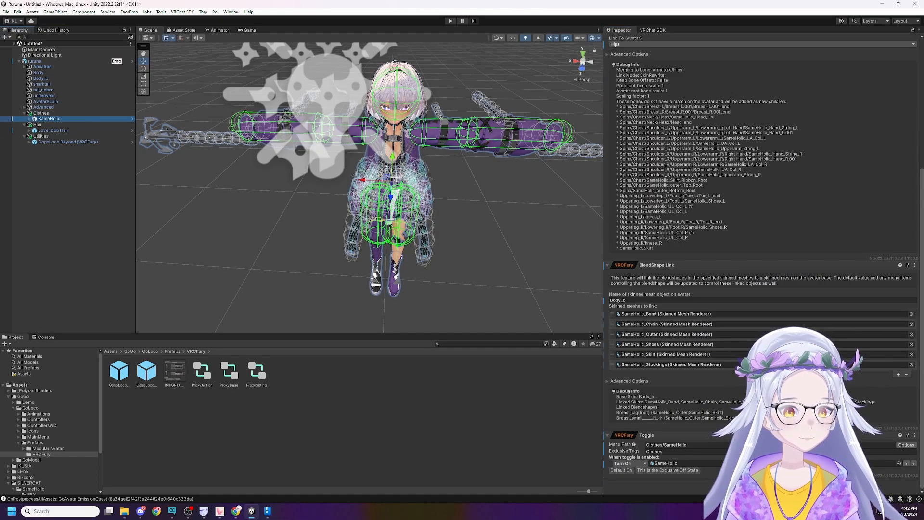
pyautogui.rightClick(691, 432)
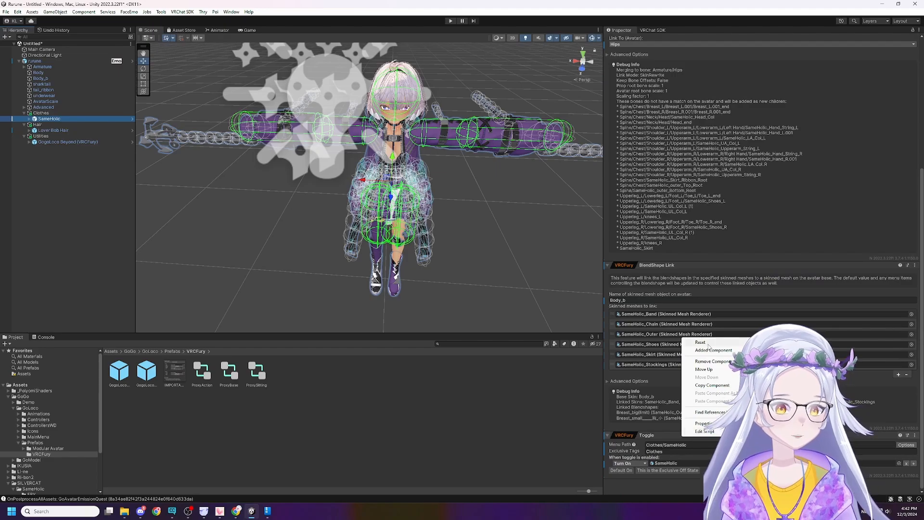
pyautogui.click(712, 361)
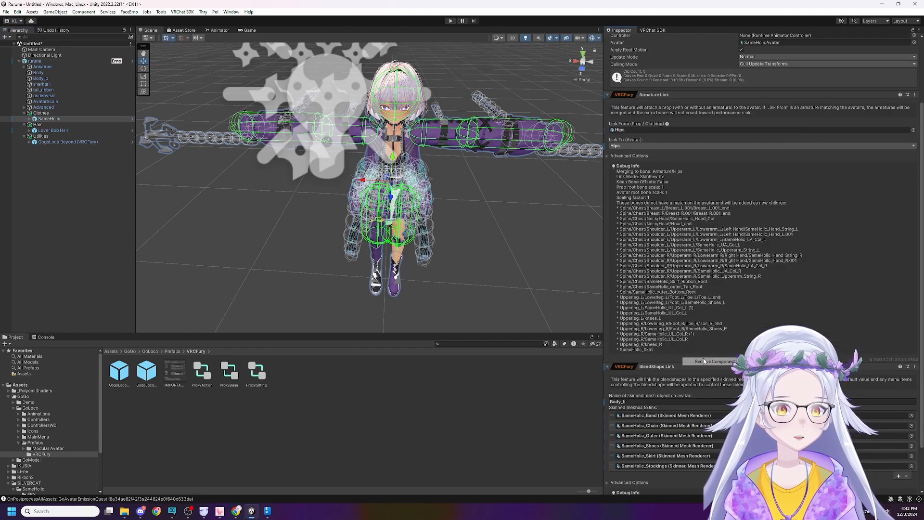
pyautogui.click(446, 265)
pyautogui.moveTo(447, 264); pyautogui.dragTo(465, 225, button='right')
pyautogui.press('w')
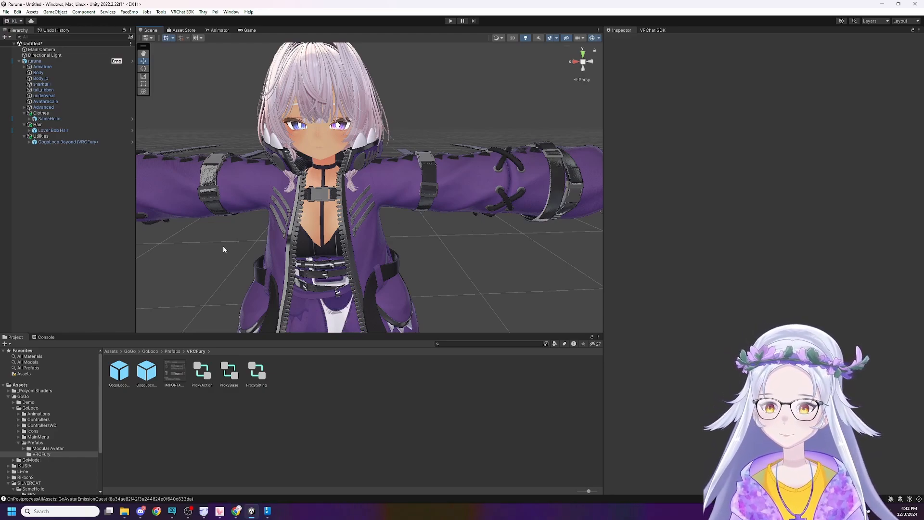
pyautogui.moveTo(205, 244); pyautogui.dragTo(185, 241, button='right')
pyautogui.press('s')
pyautogui.press('w')
pyautogui.press('s')
pyautogui.press('w')
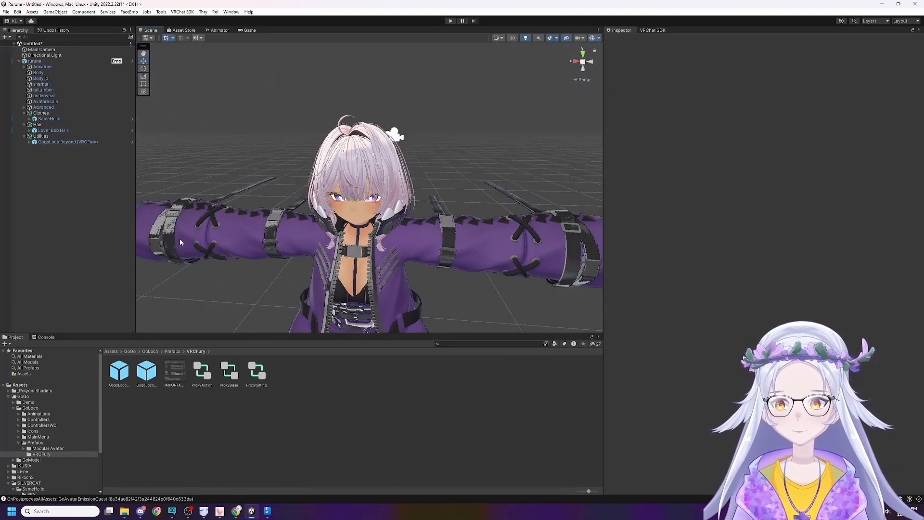